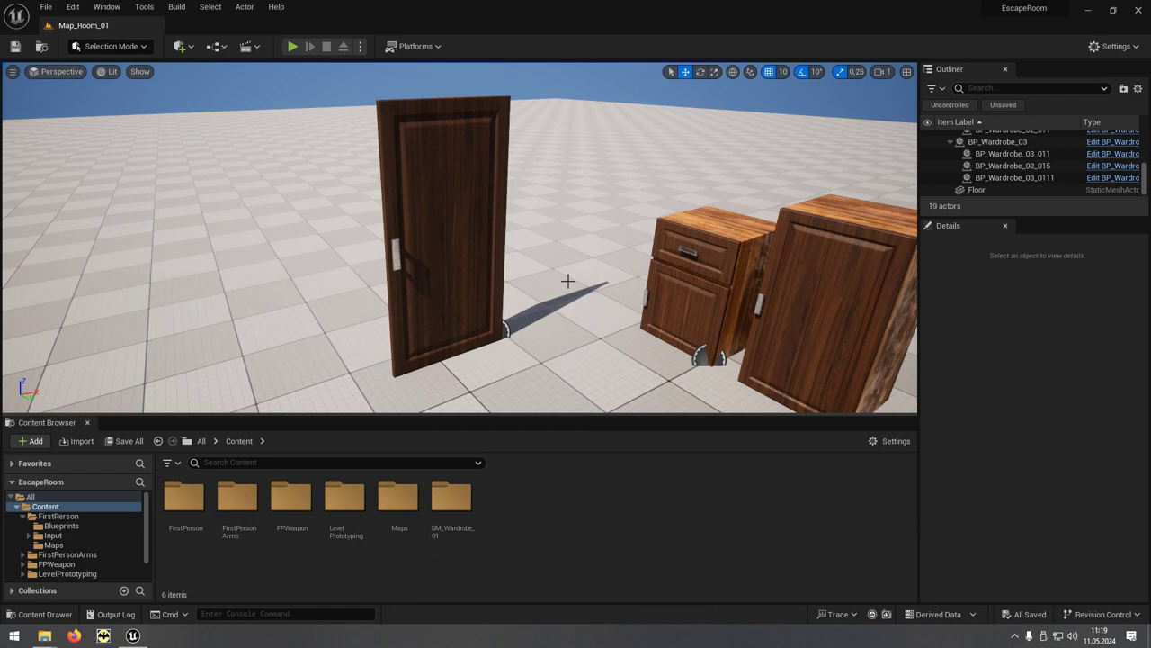
Select the door and open the BP_Doors blueprint from the SM_Wardrobe_01 folder
click(470, 250)
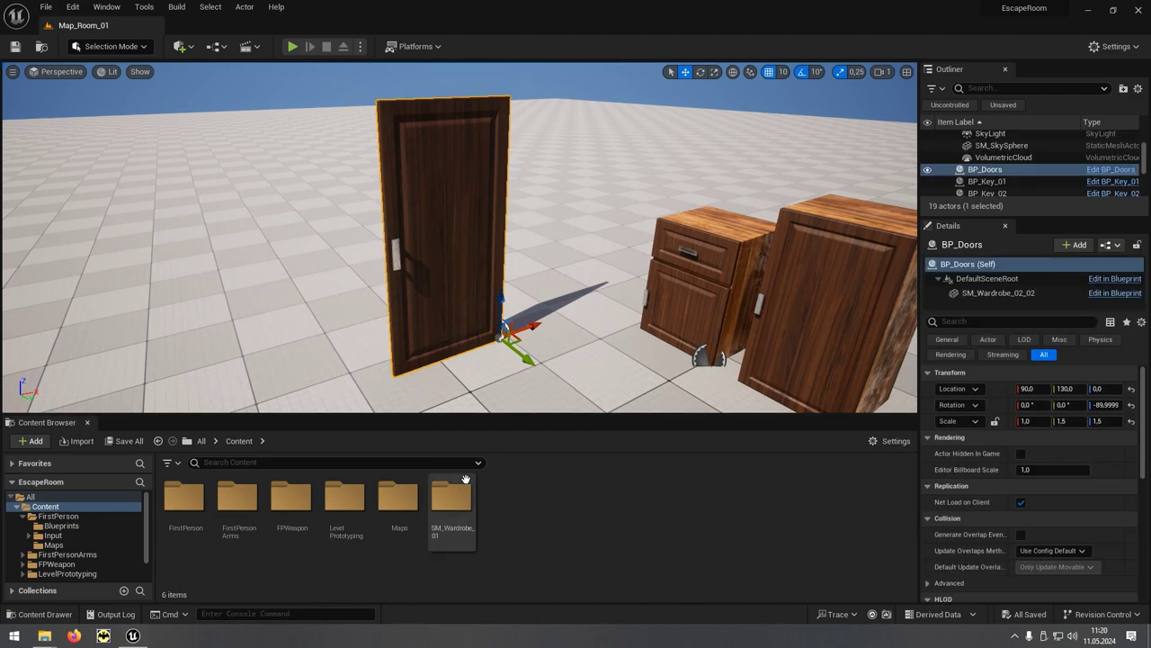
click(456, 540)
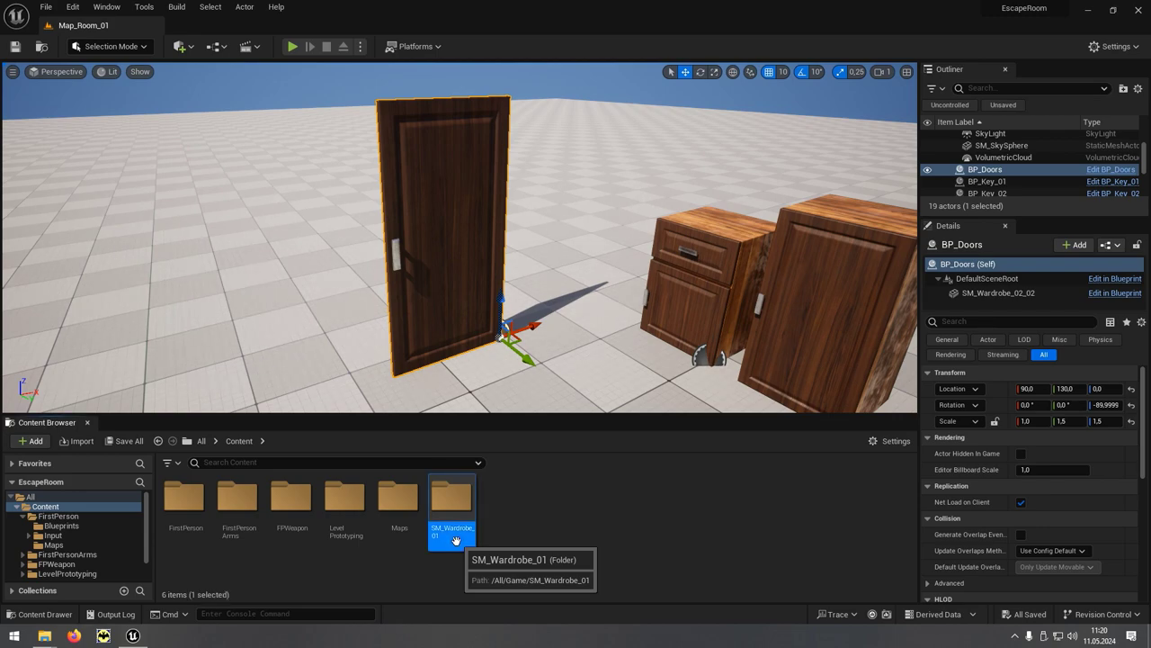
double_click(456, 540)
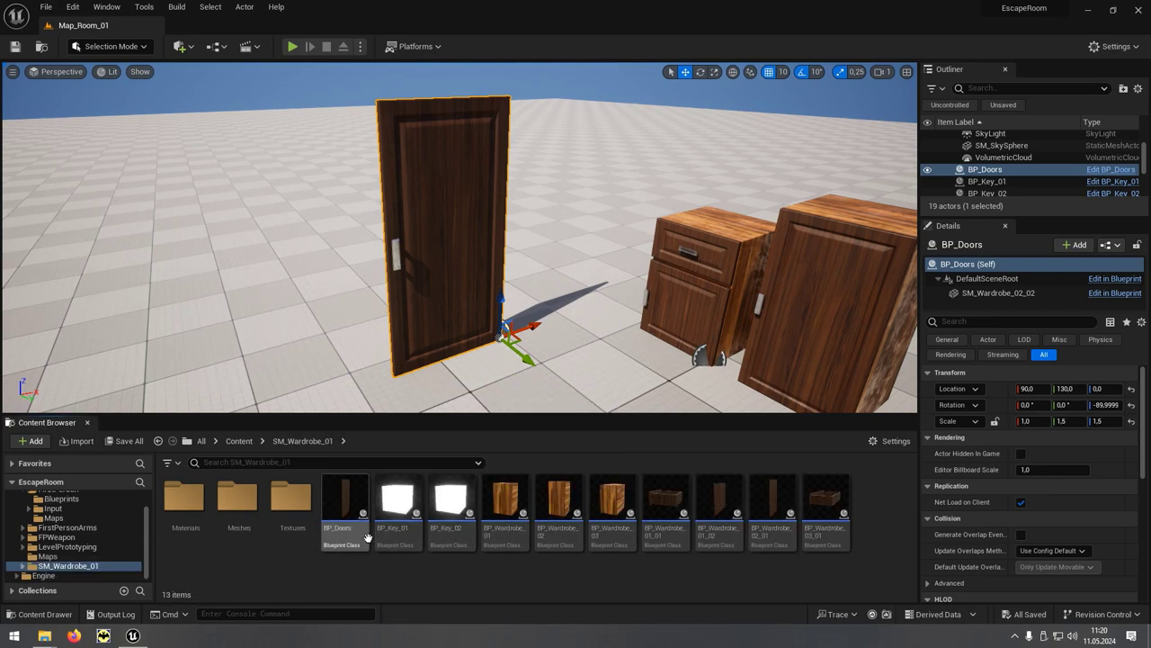
click(360, 537)
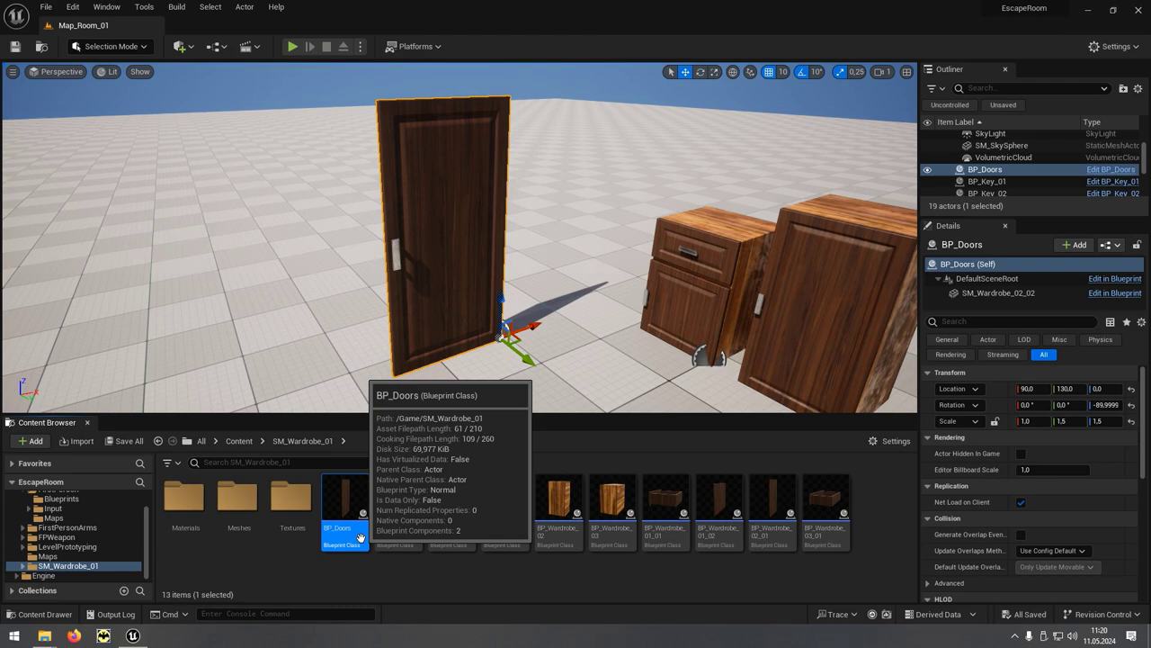
double_click(360, 537)
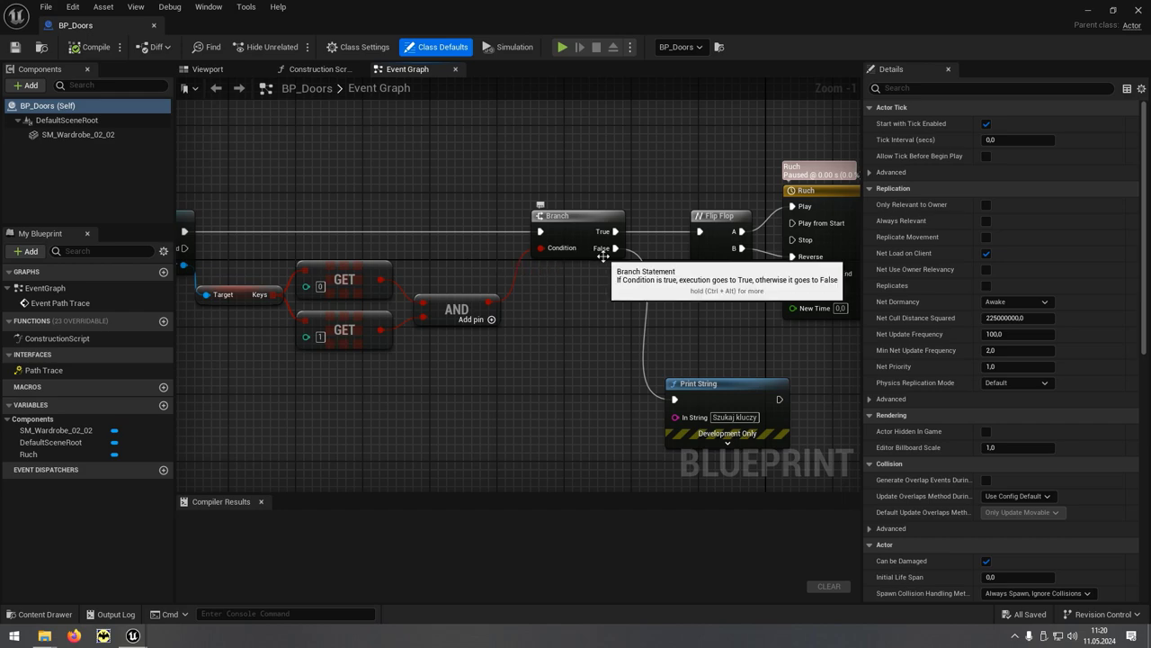
Pan the BP_Doors Event Graph to review the Branch and Szukaj kluczy Print String logic, then close it
right_drag(663, 335, 548, 276)
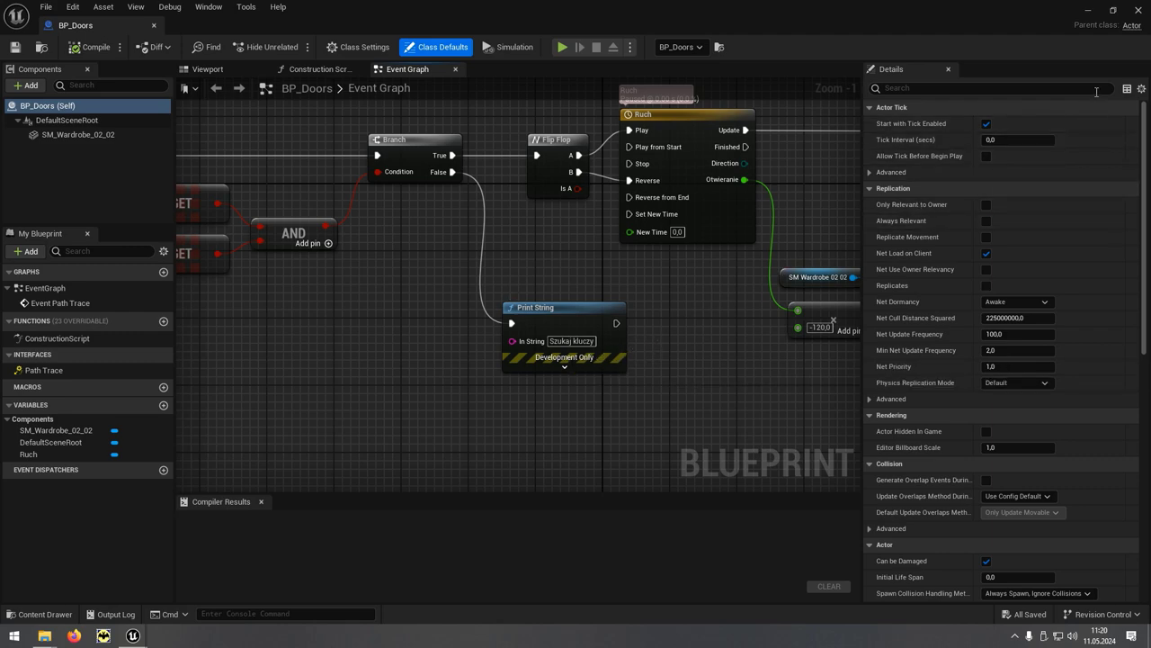
click(1140, 10)
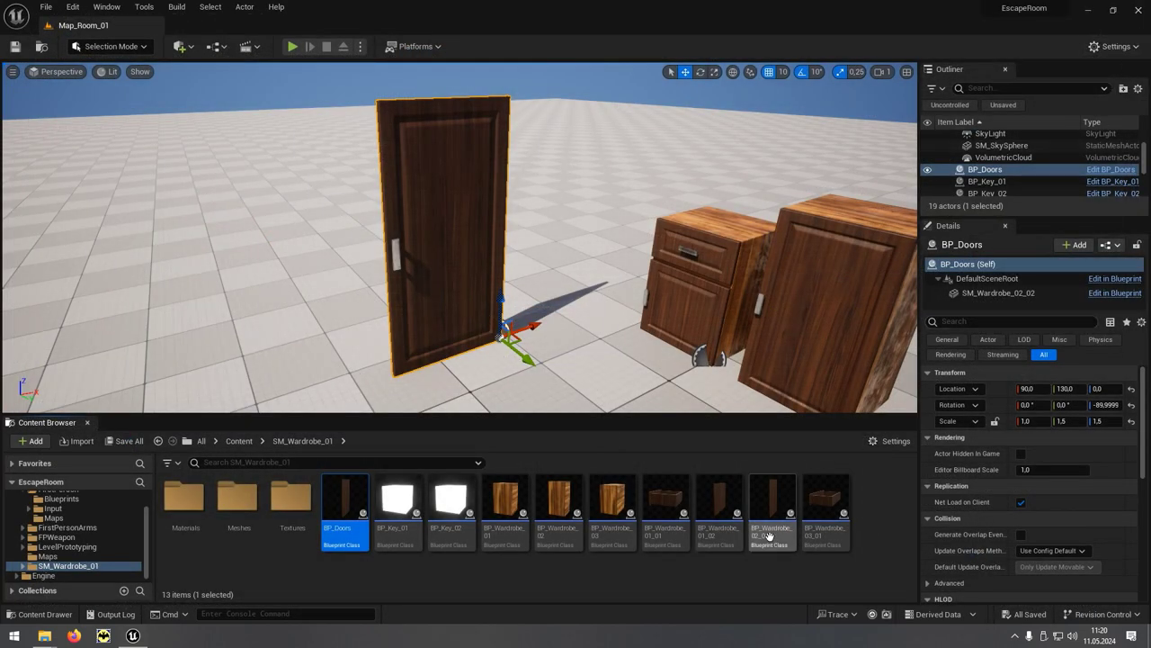
Create a Widget Blueprint based on User Widget named InteractionWidget in the Content Browser
right_click(649, 583)
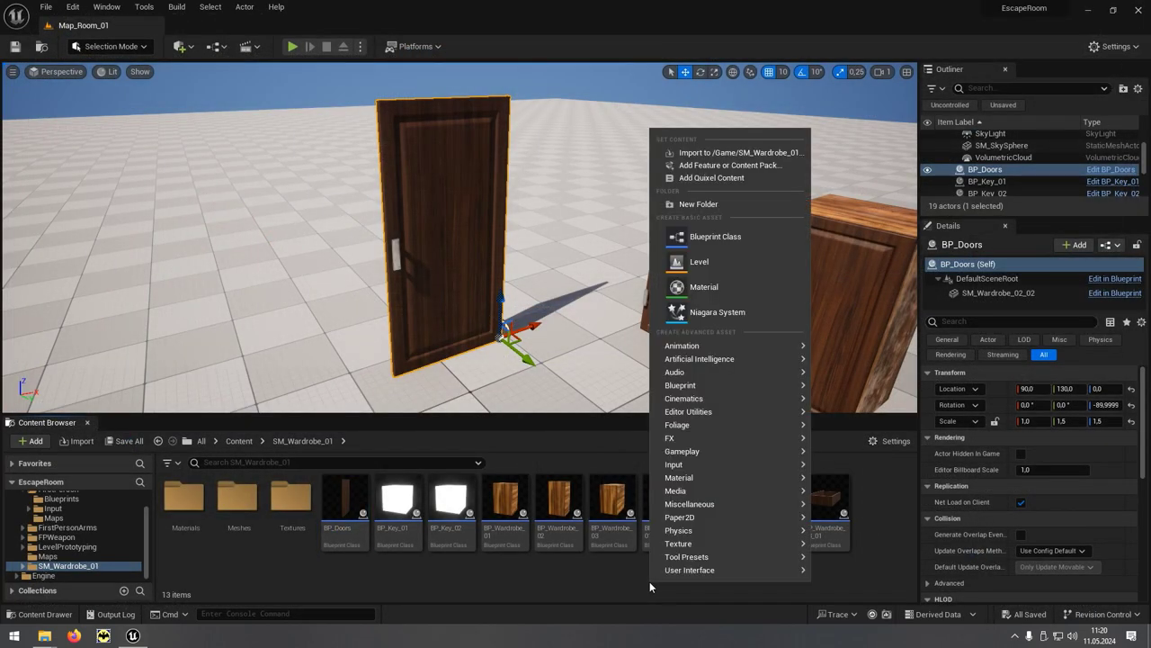
mouse_move(670, 572)
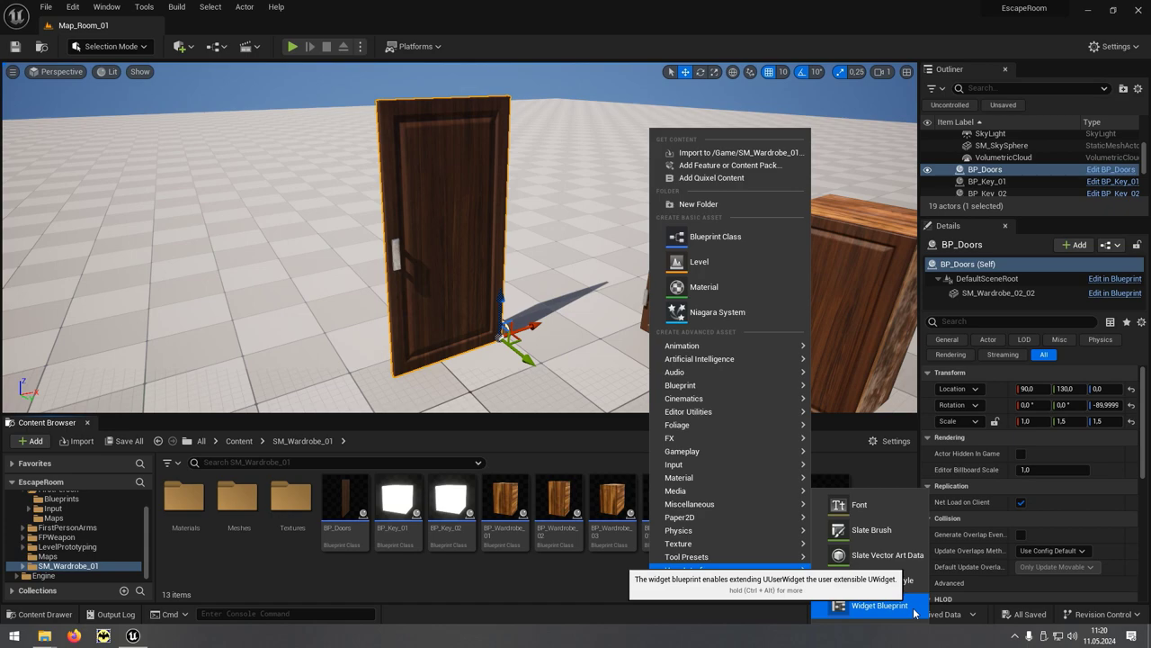
click(914, 610)
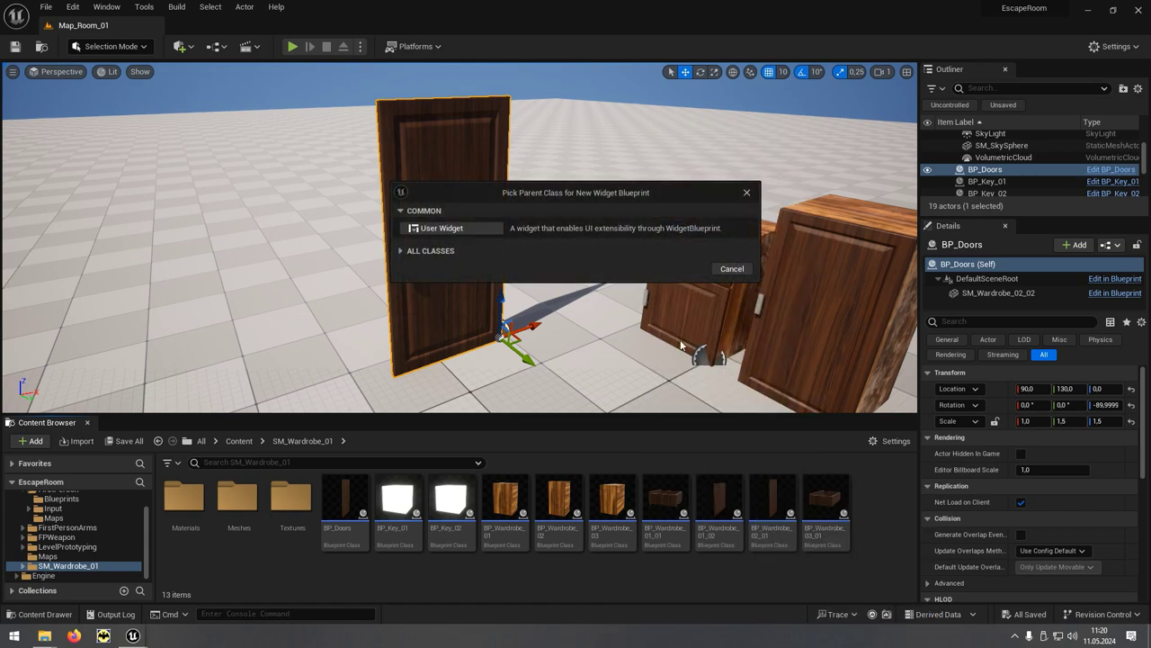
click(483, 233)
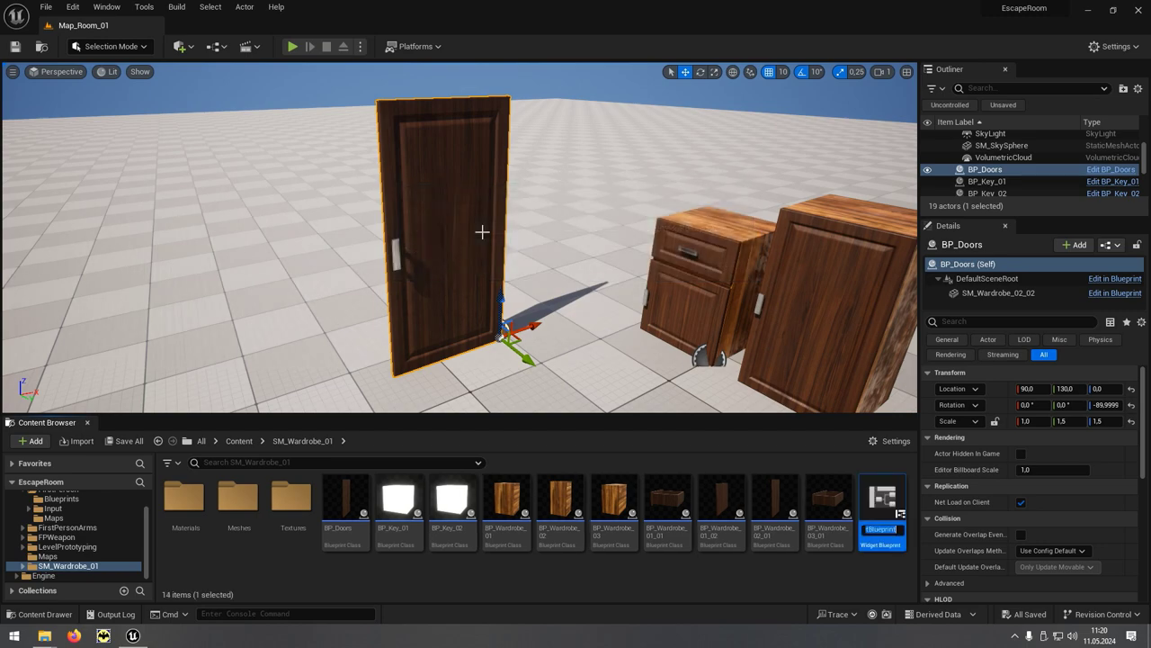
text(Inter)
text(ac)
text(tionWidge)
text(t)
key(Return)
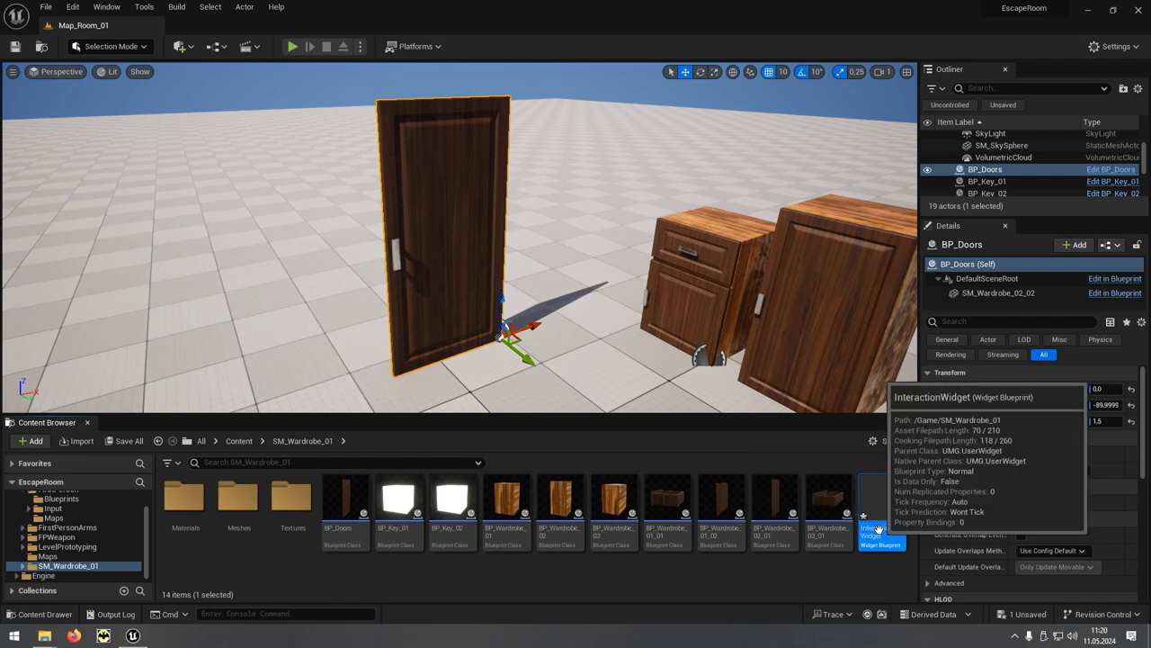
Open InteractionWidget and drop a Canvas Panel from the Palette's Panel category onto the designer
double_click(878, 529)
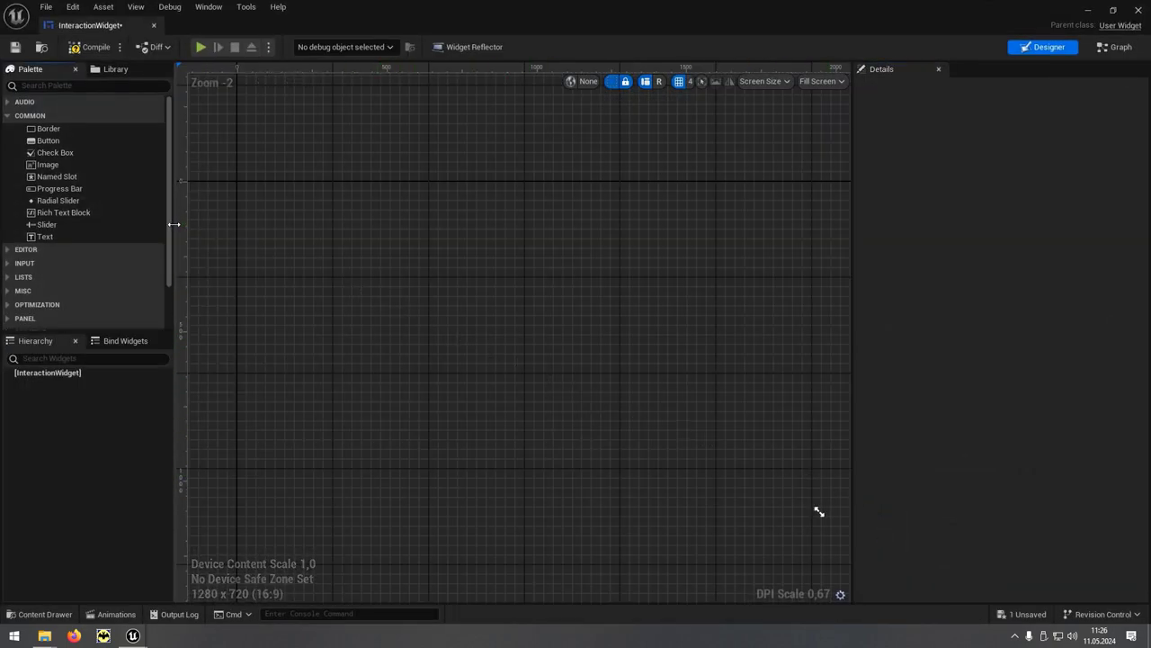
drag(170, 229, 162, 254)
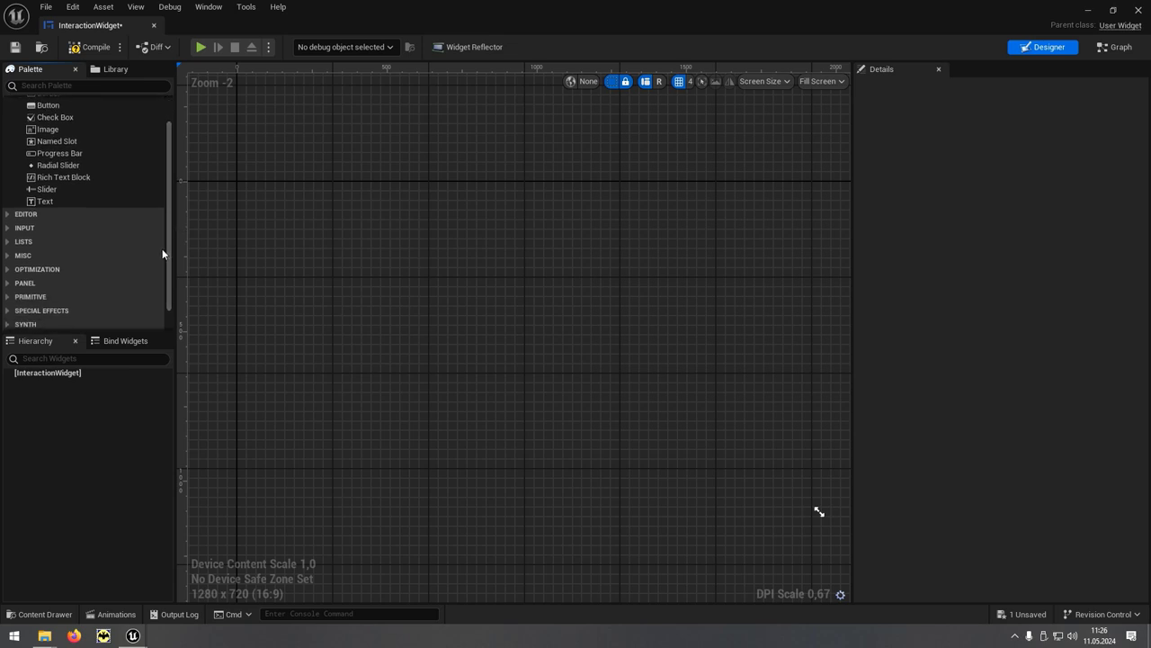
click(7, 285)
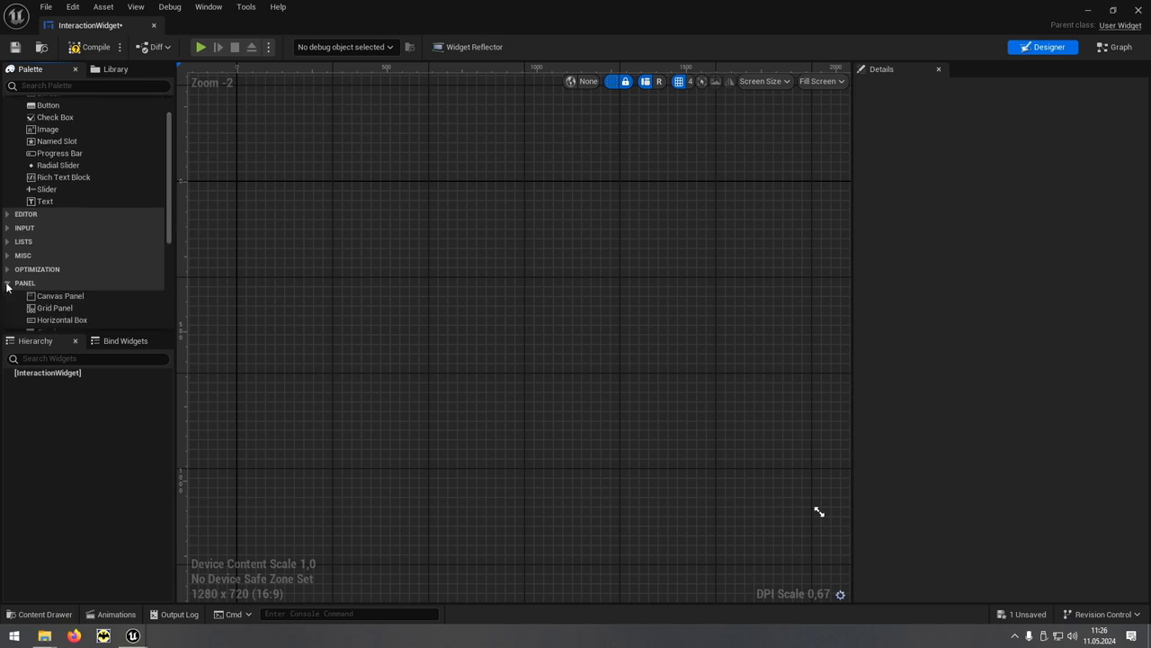
click(90, 296)
drag(145, 303, 416, 339)
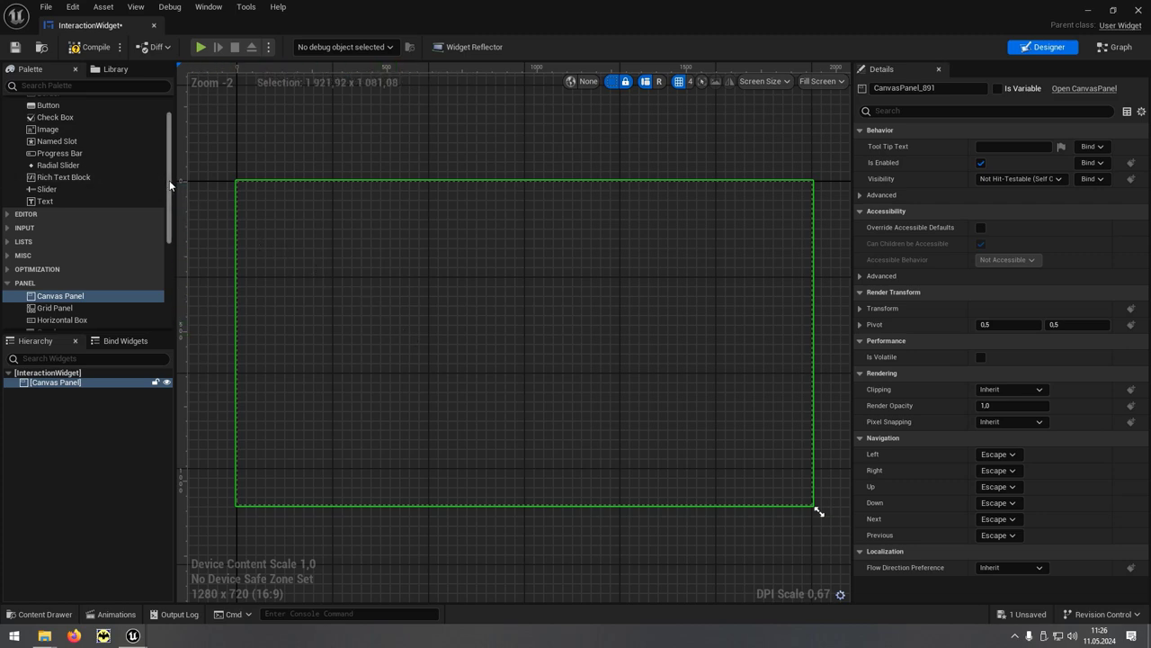
scroll(169, 180, up, 2)
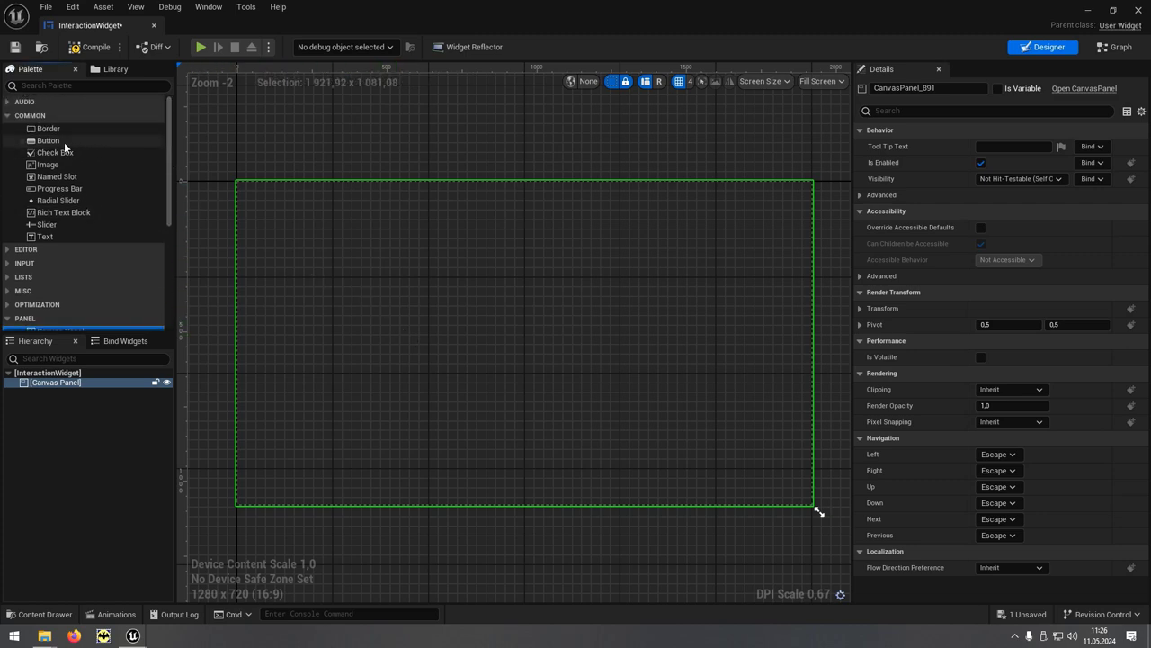
Drag a Button onto the canvas and rename it btnInteraction
mouse_move(63, 144)
mouse_down()
mouse_move(491, 309)
mouse_move(517, 339)
mouse_up()
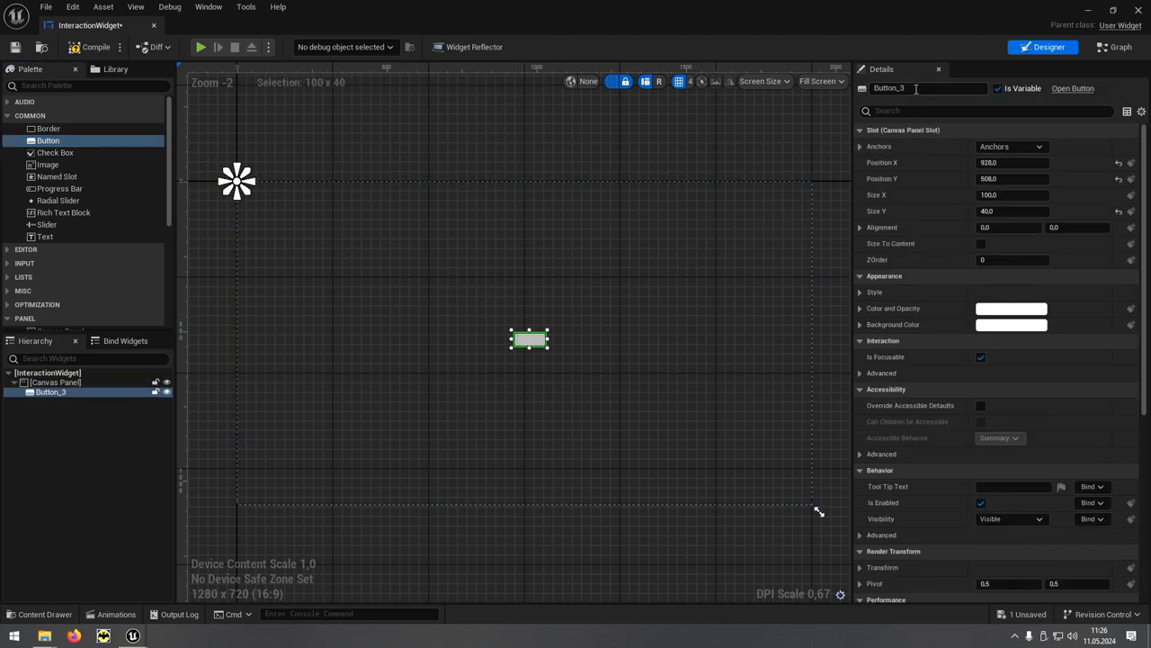
click(882, 87)
text(btnInte)
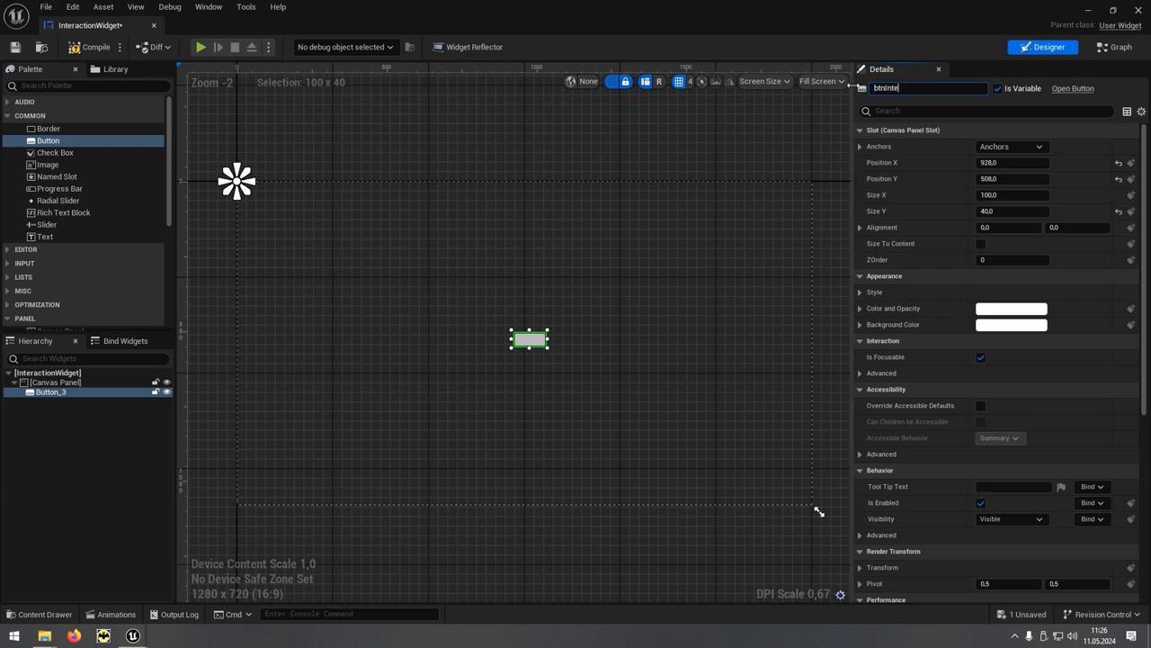
text(tion)
key(Return)
Anchor btnInteraction to the centre with Size Y 100 and position -50, -50
click(1041, 149)
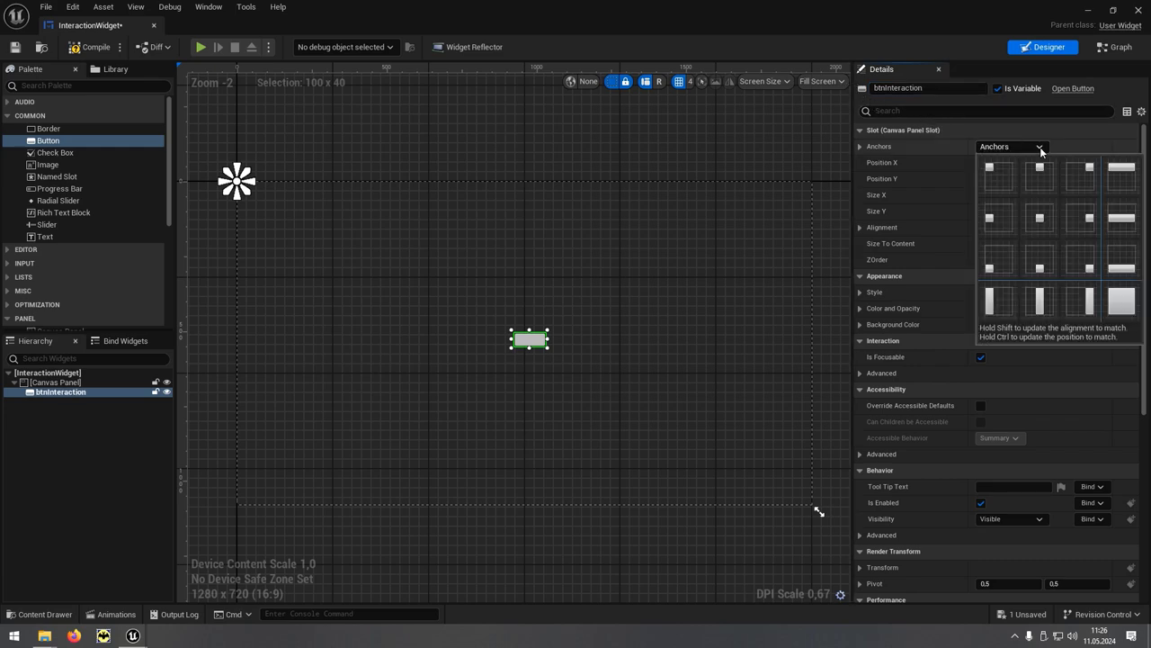
click(1044, 221)
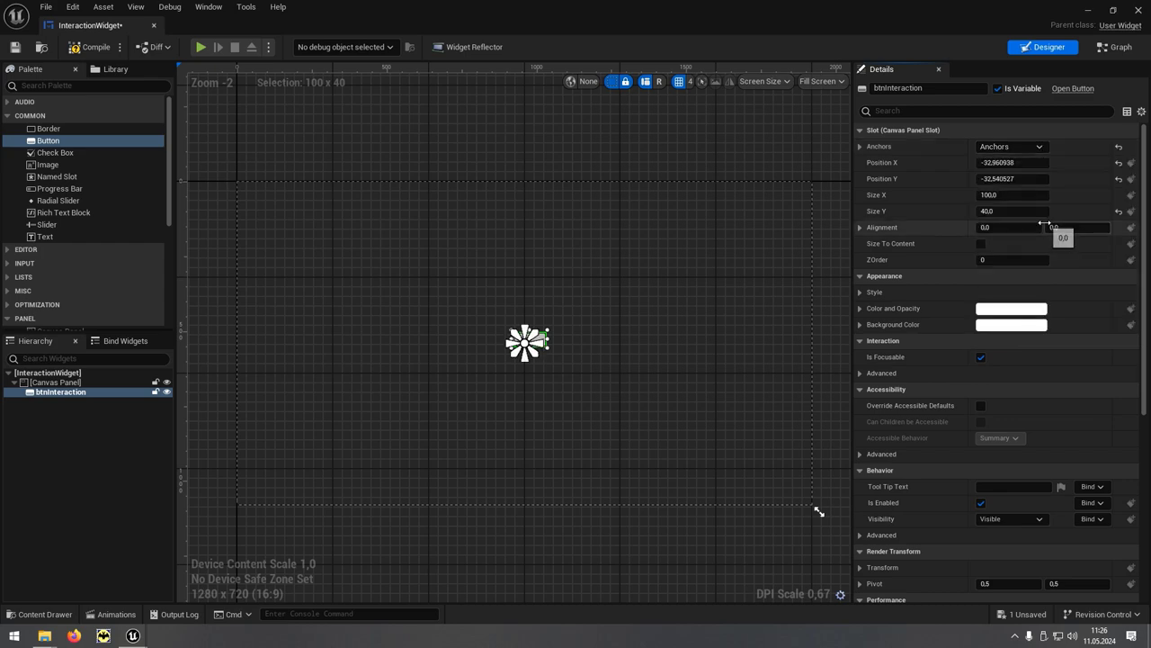
click(1007, 210)
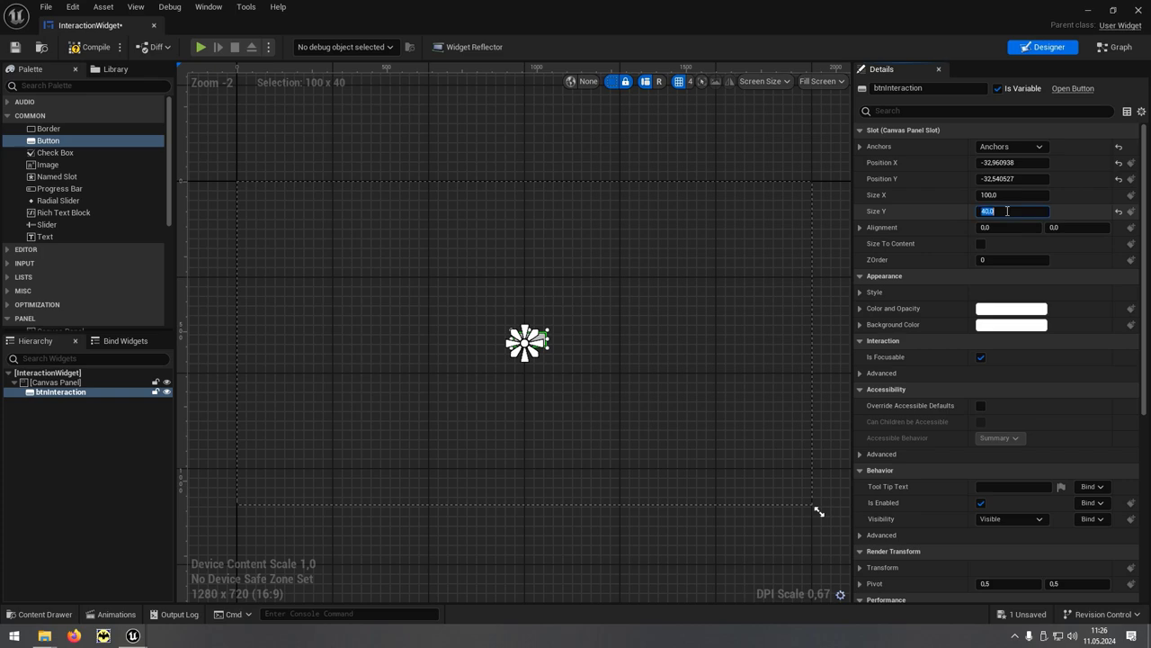
text(100)
key(Return)
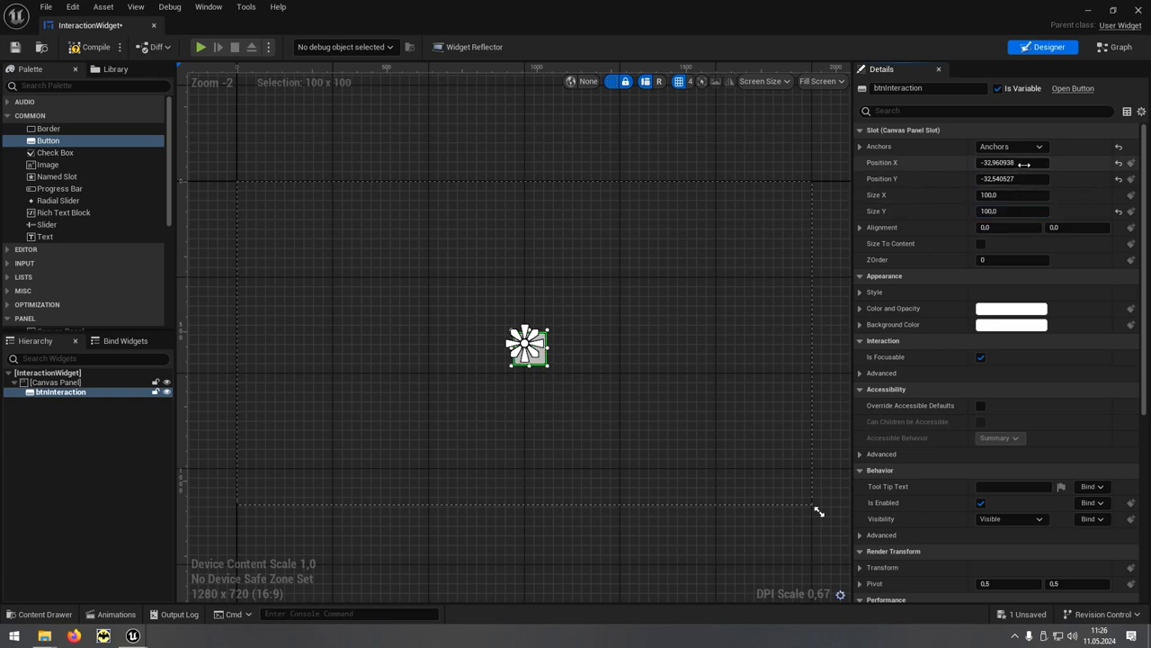
click(1025, 164)
text(-50)
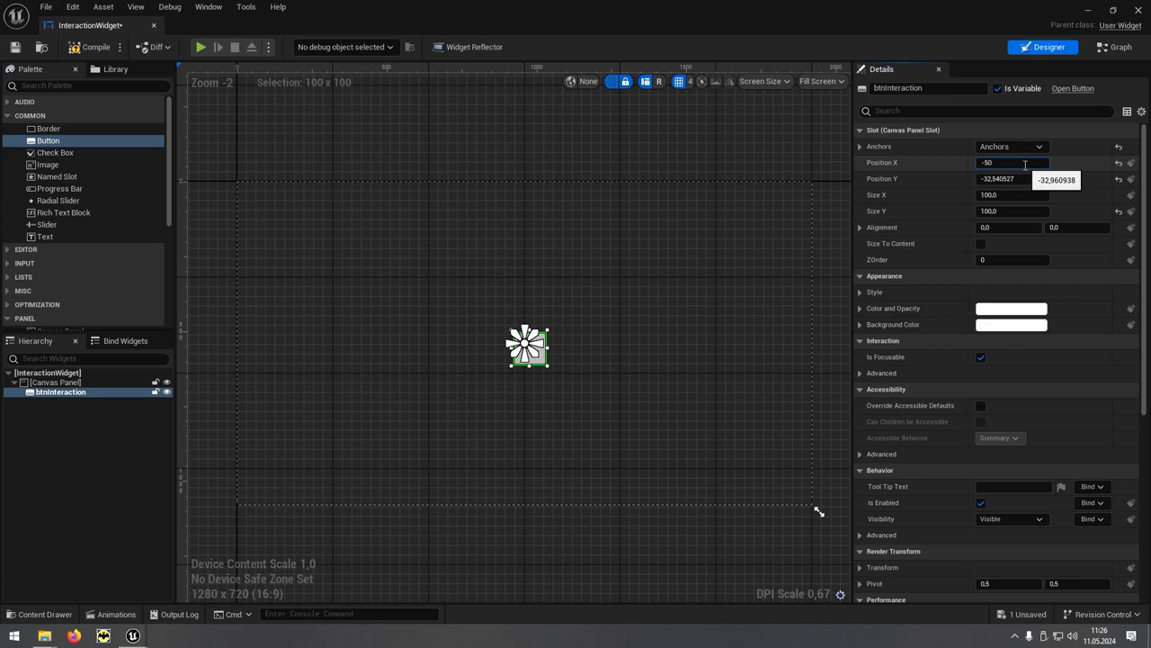
key(Tab)
text(-50)
key(Return)
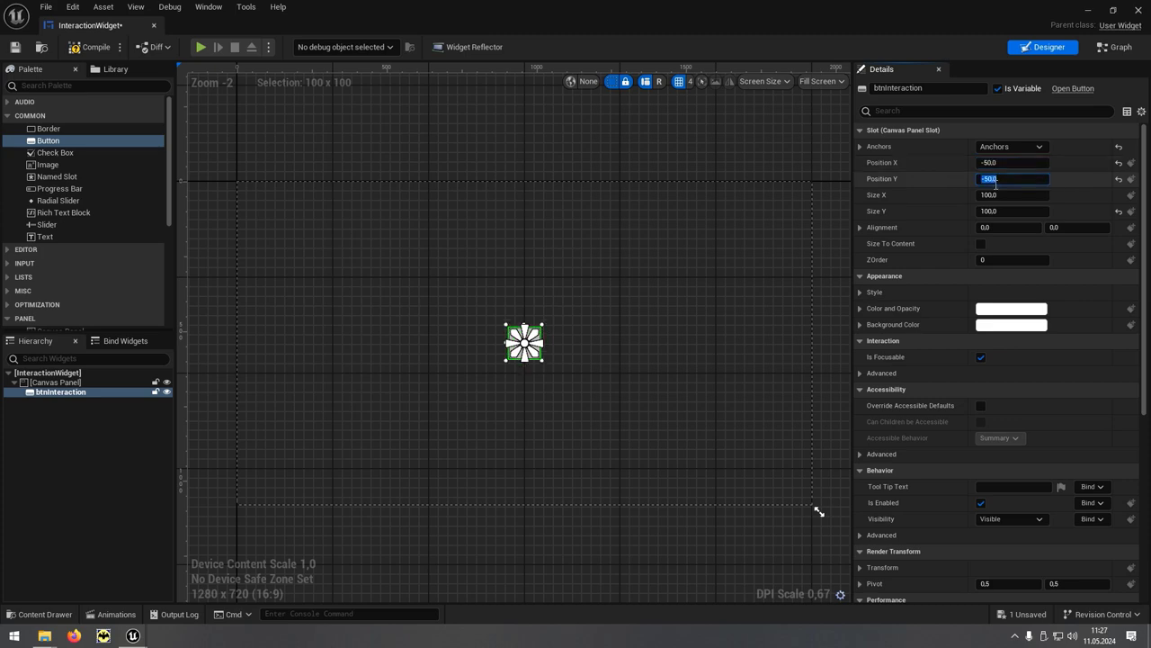
Set the button's Normal style tint to blue
click(860, 292)
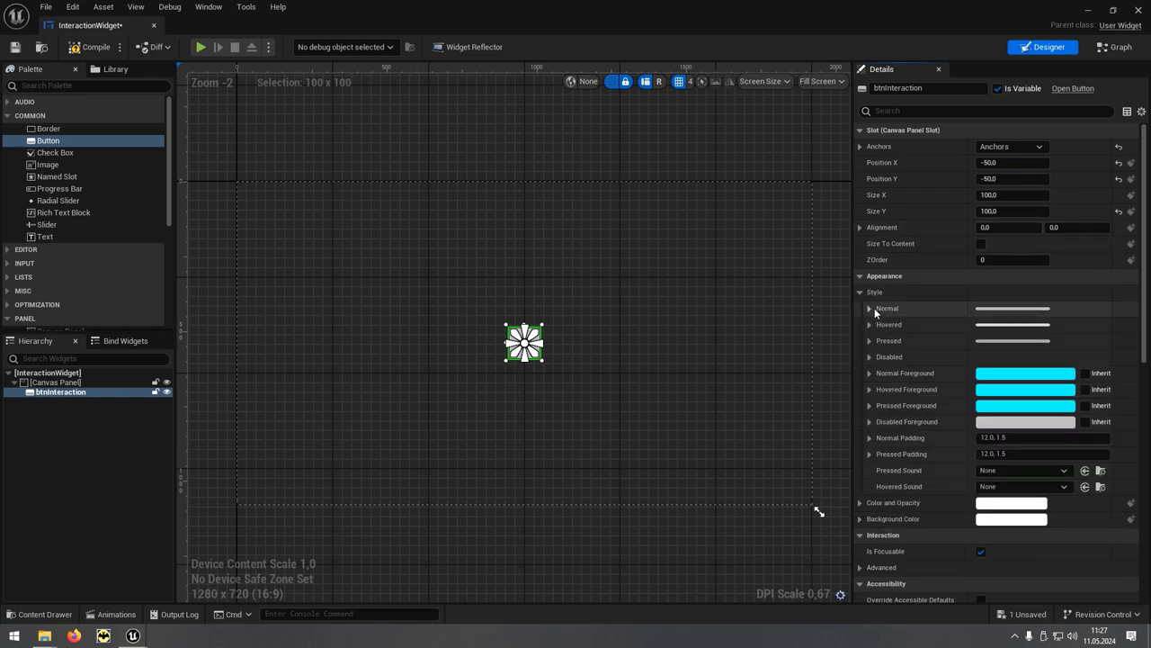
click(869, 308)
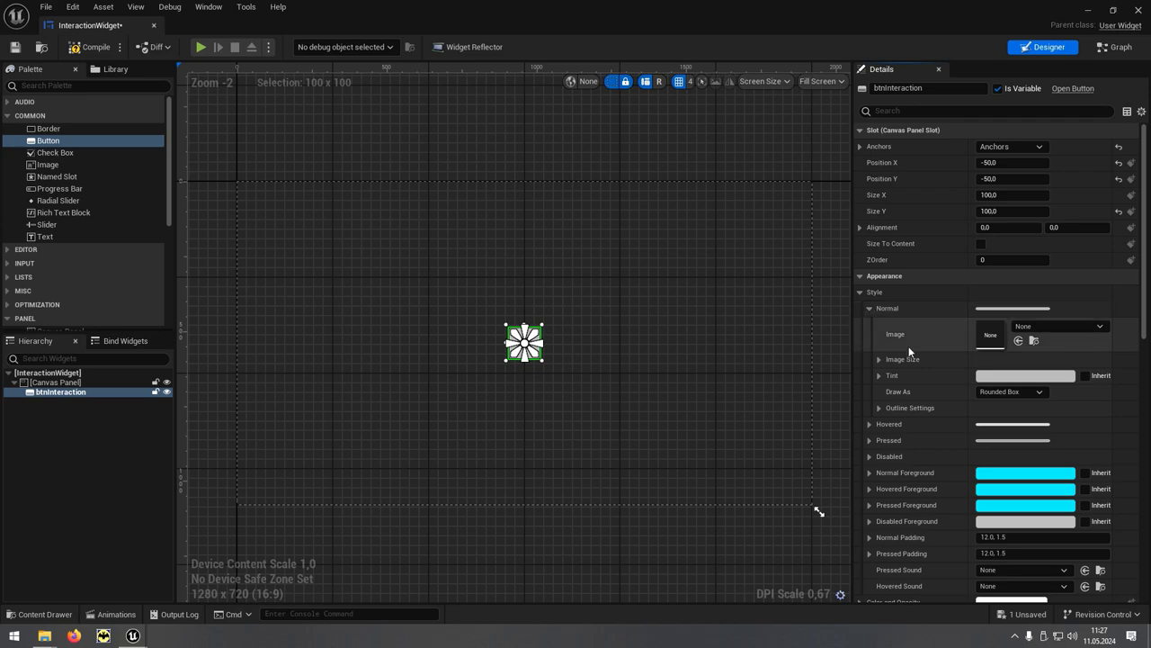
click(1008, 376)
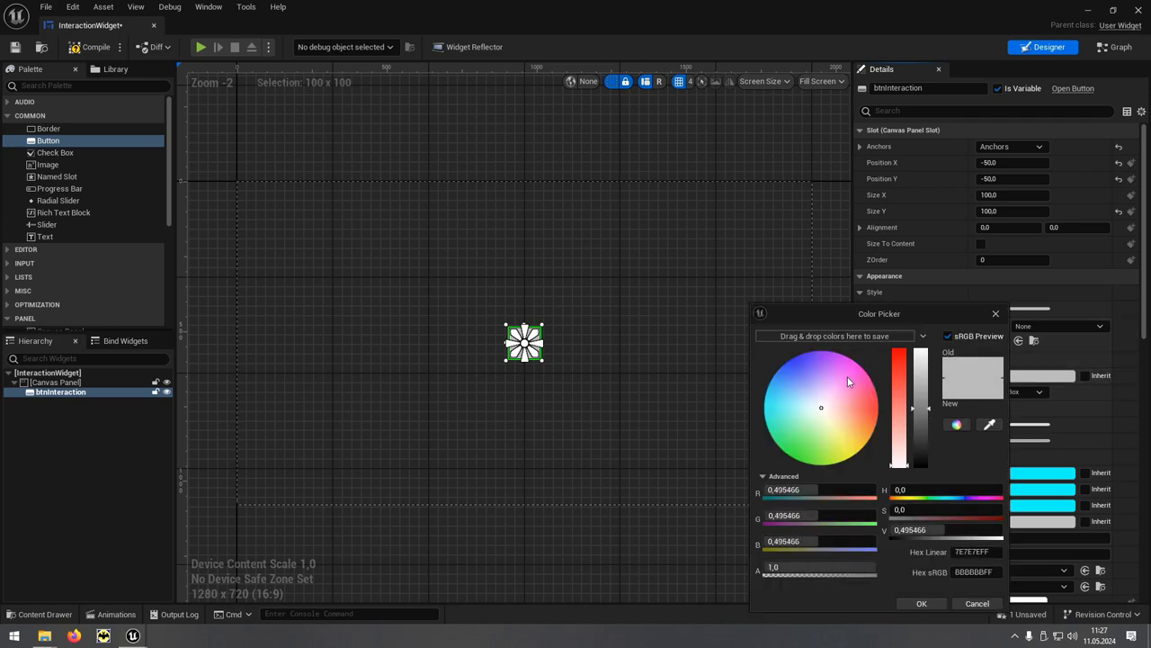
drag(847, 376, 789, 365)
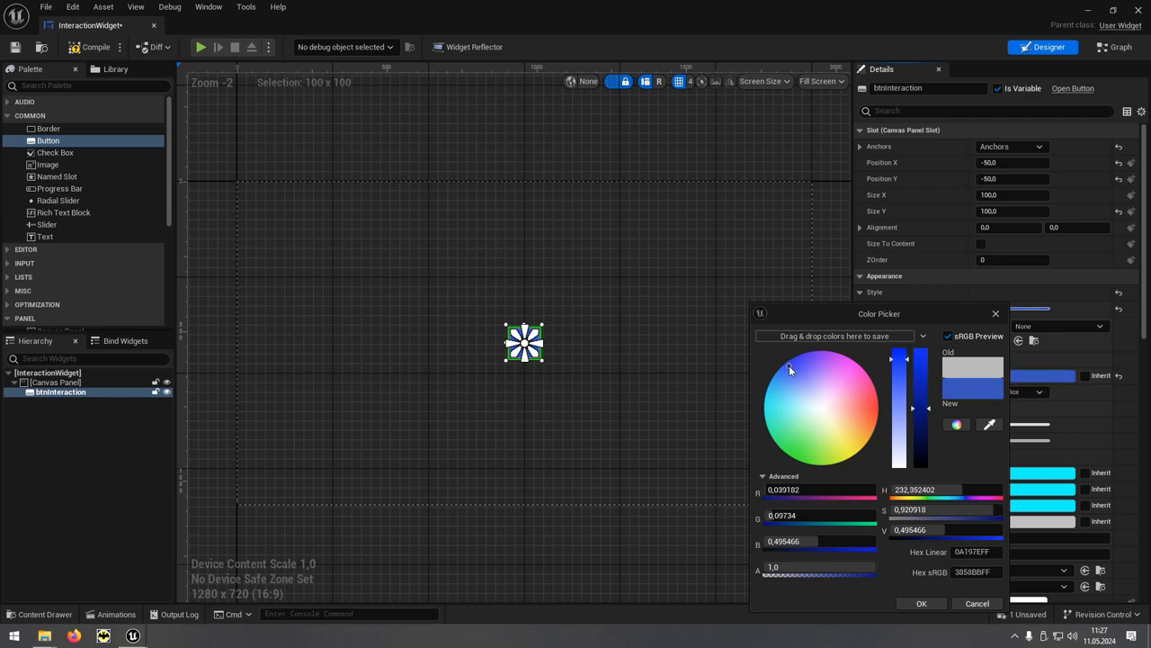
click(937, 604)
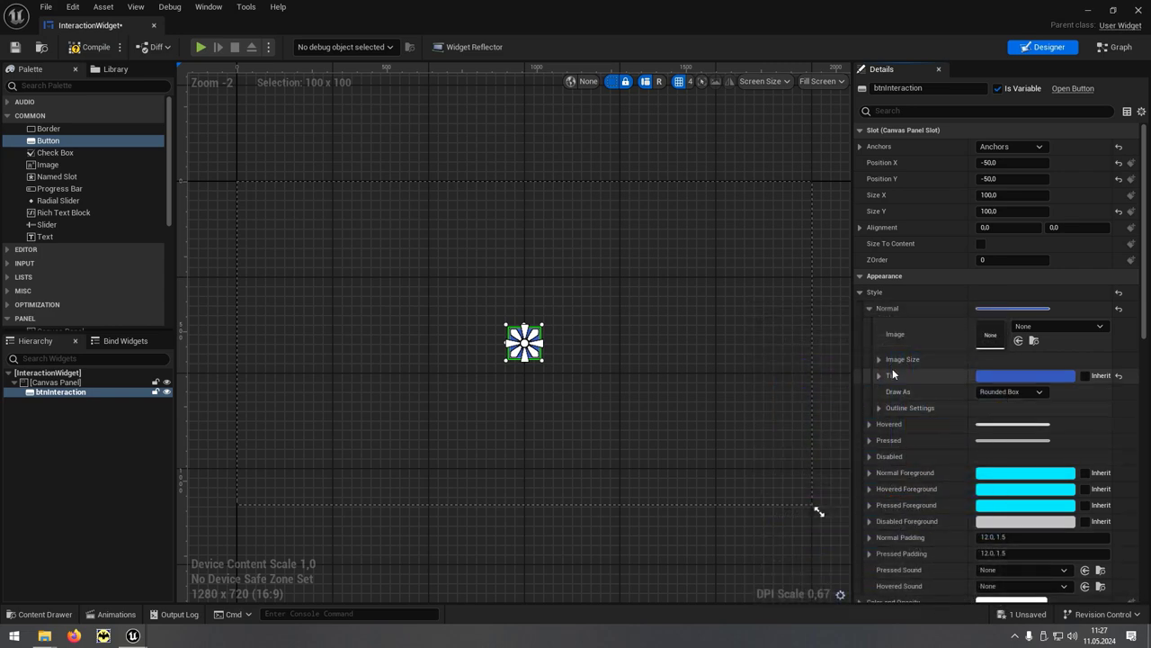
click(870, 309)
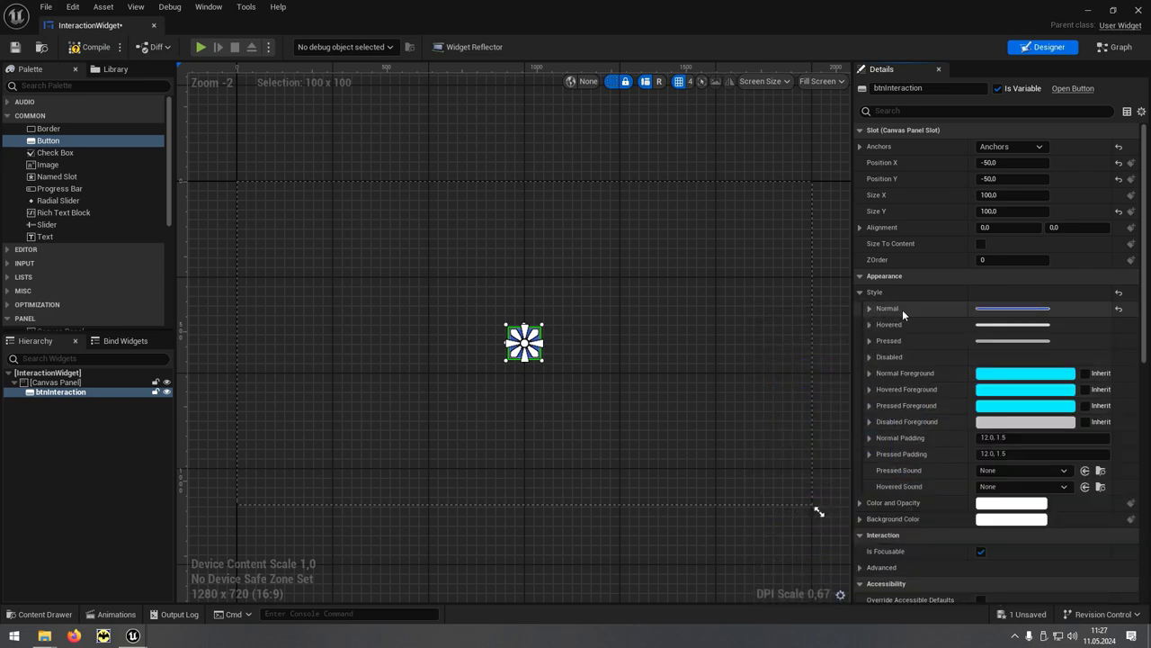
Copy the blue Normal style and paste it into the Hovered and Pressed styles
right_click(1069, 309)
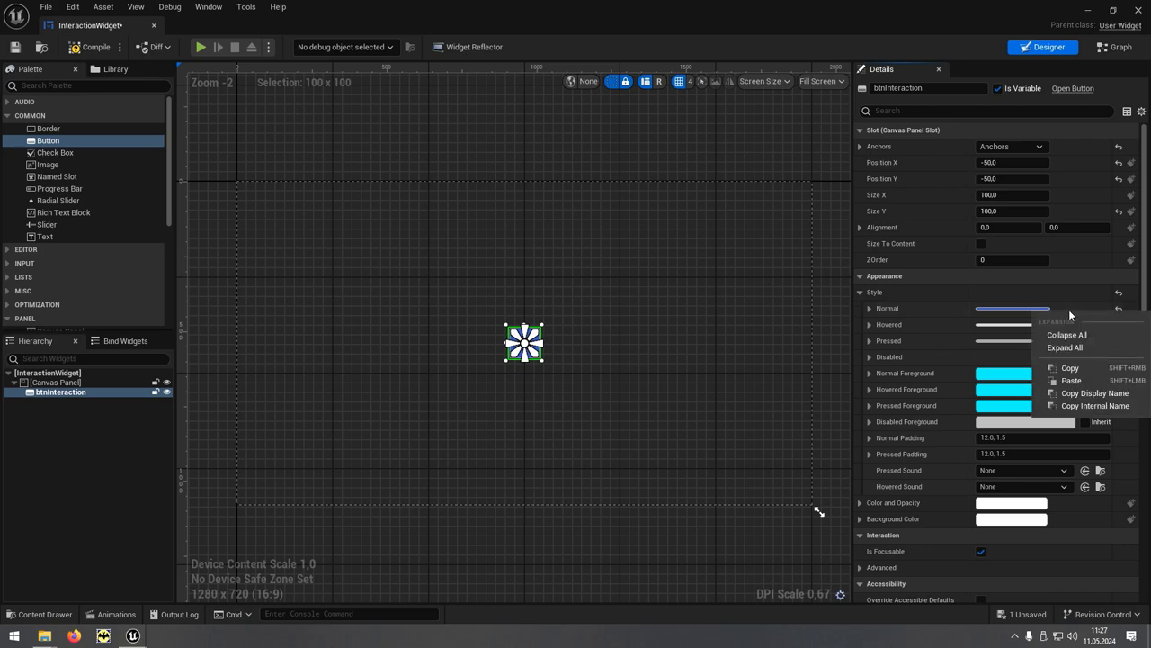
click(1069, 371)
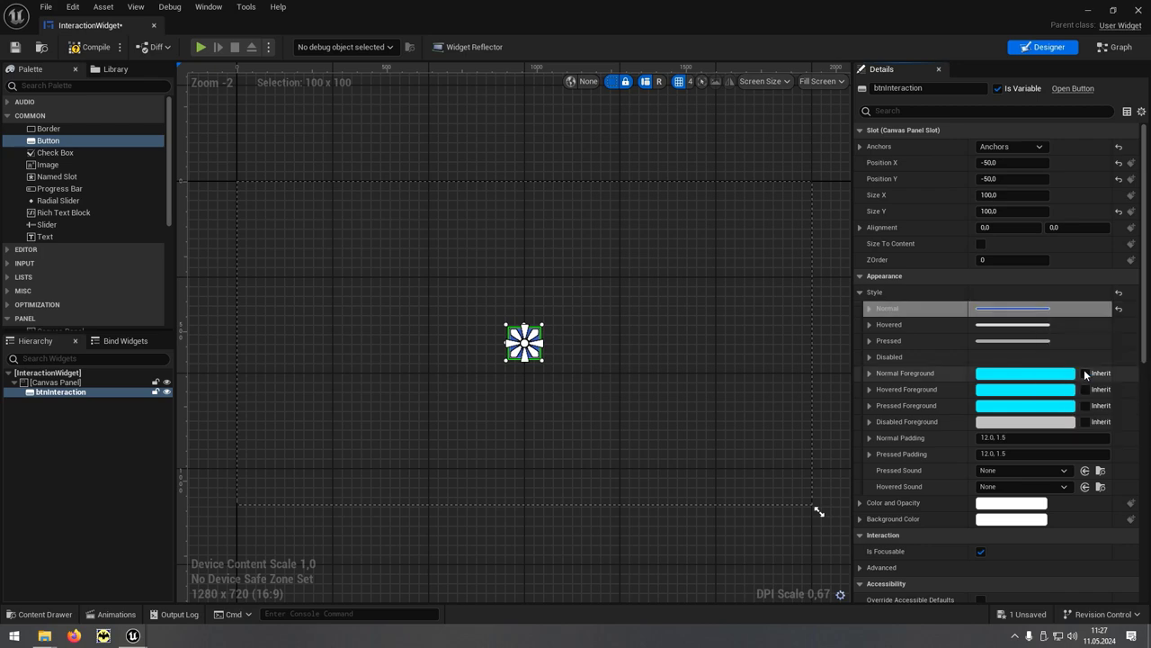
right_click(1076, 327)
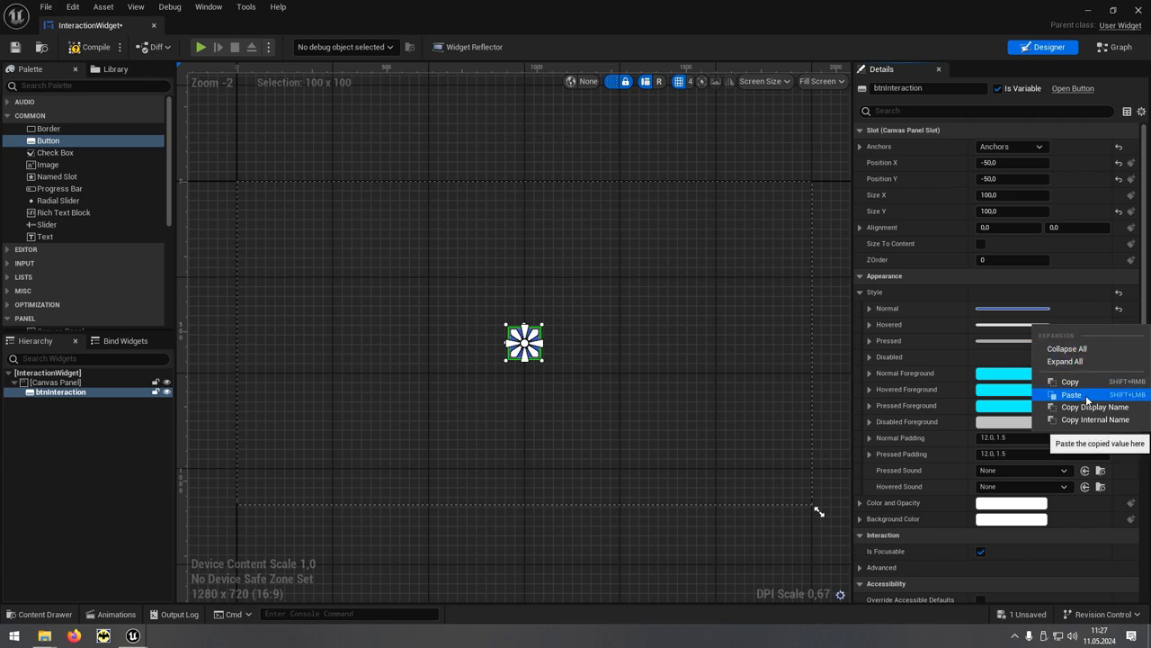
click(1068, 395)
right_click(1069, 341)
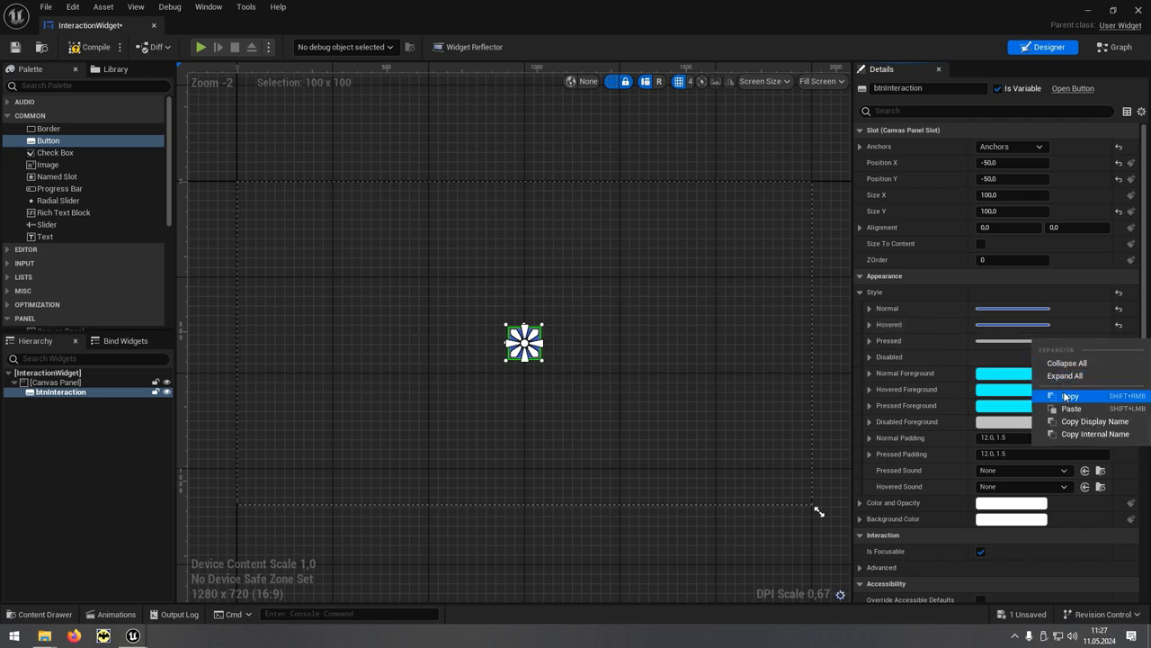
click(1093, 410)
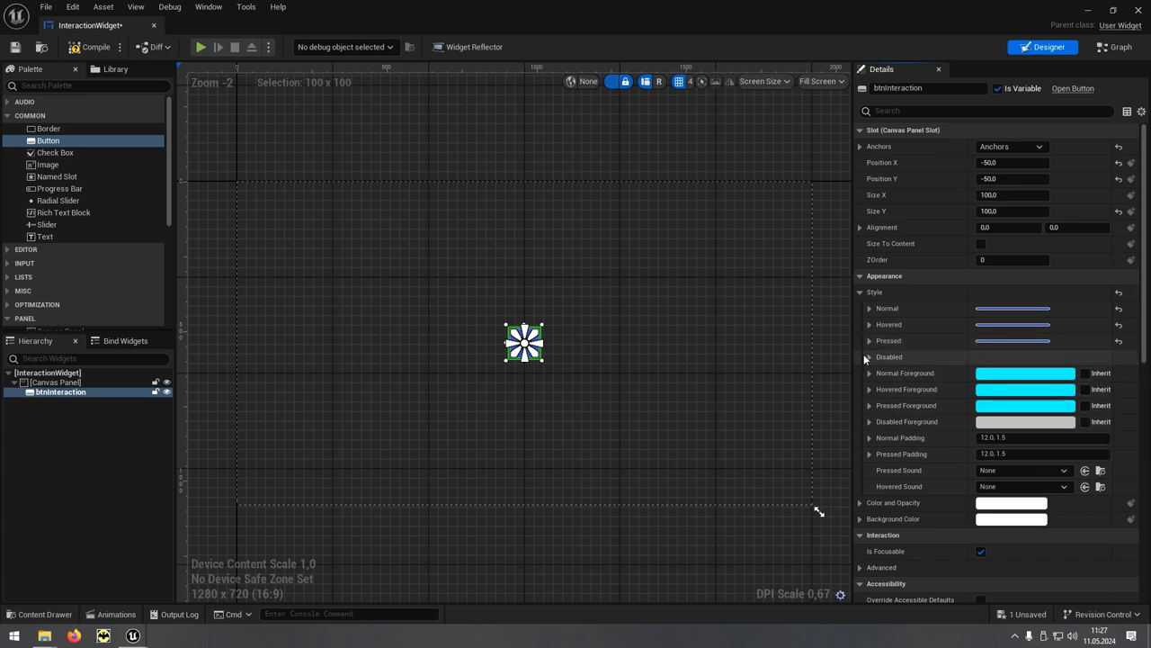
Drop a Text block into btnInteraction and replace its 'Text Block' content with F
mouse_move(55, 237)
mouse_down()
mouse_move(524, 352)
mouse_move(520, 366)
mouse_up()
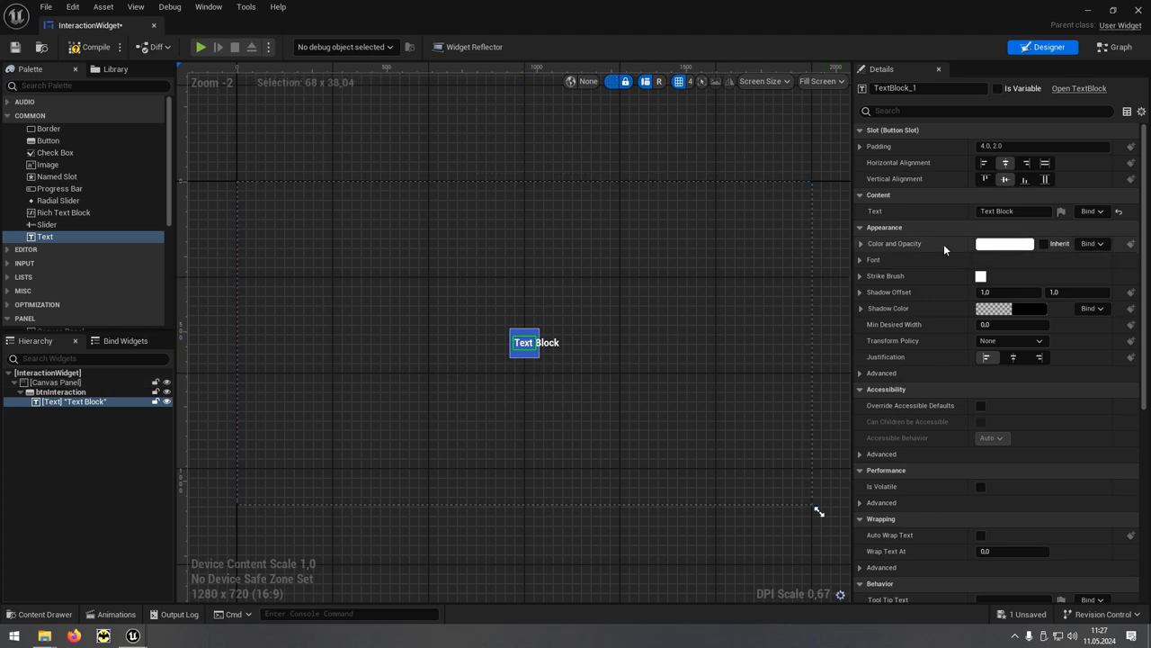
click(1023, 211)
drag(1022, 212, 957, 211)
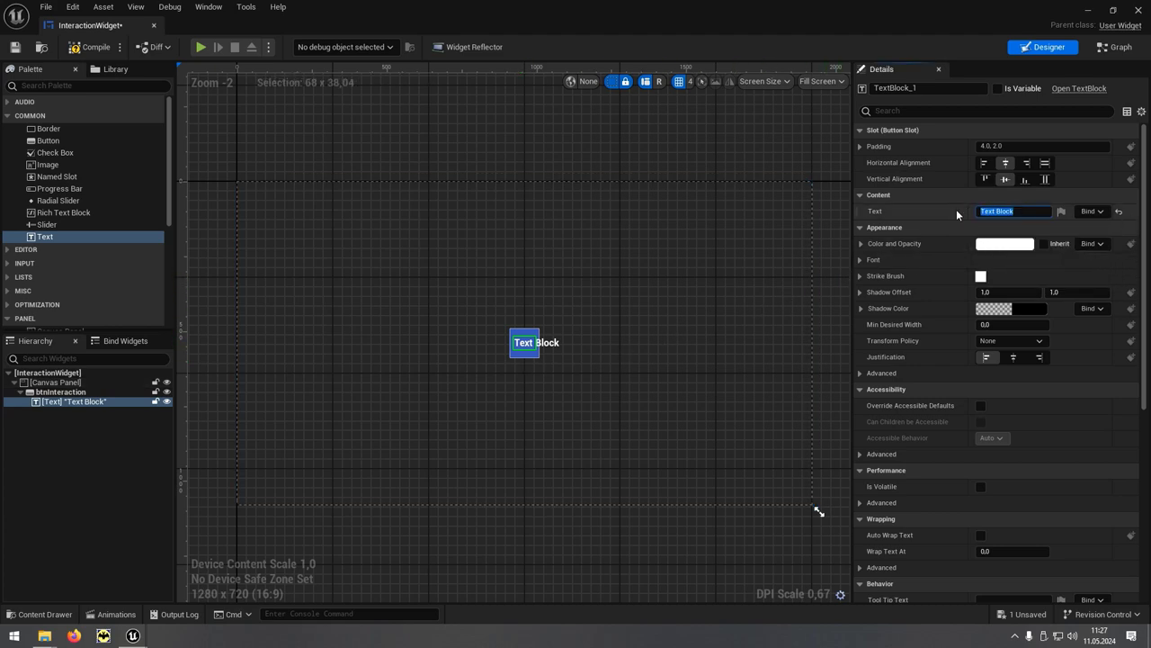
text(F)
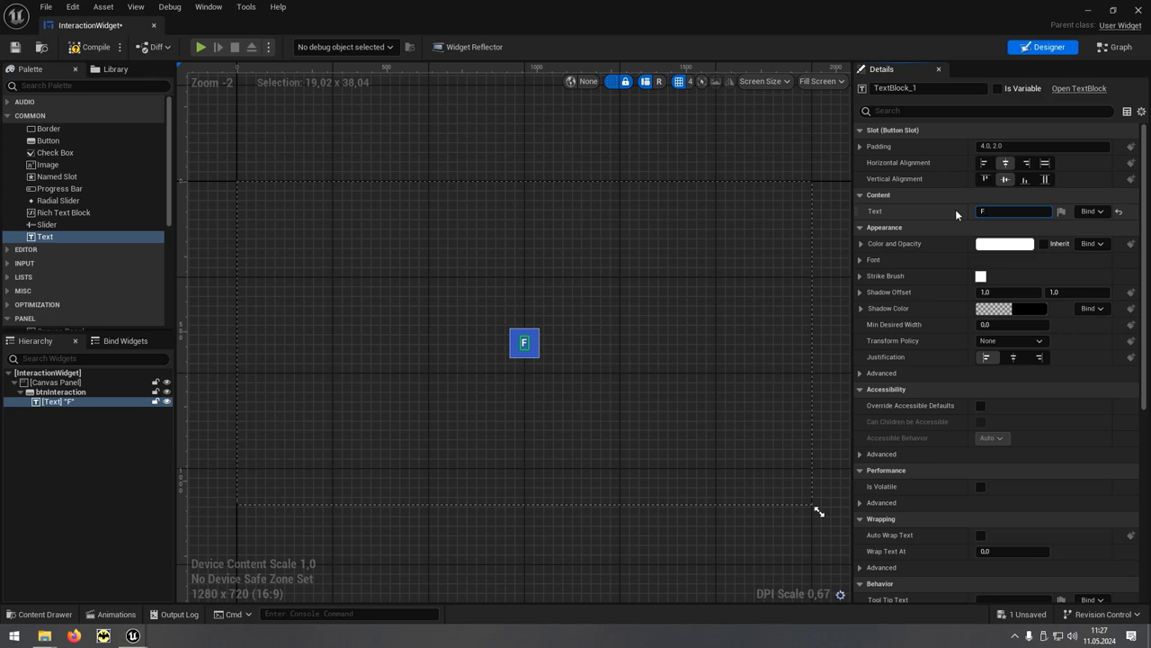
Give the F text font size 48 and an outline size of 5
click(861, 260)
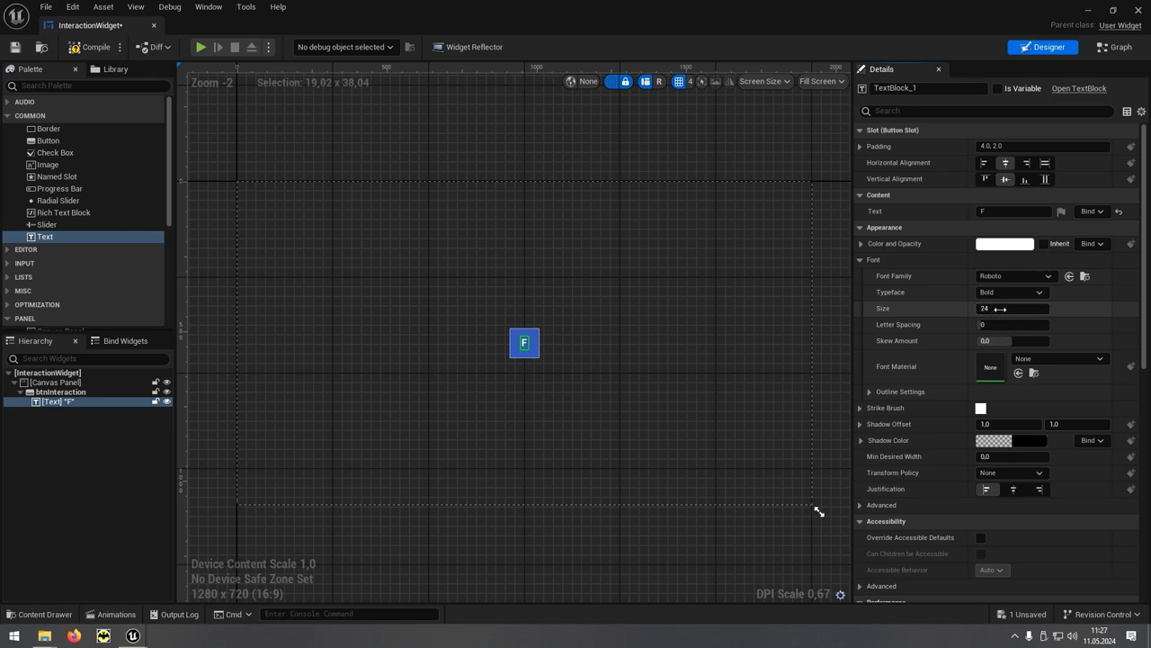
click(999, 309)
text(32)
key(Return)
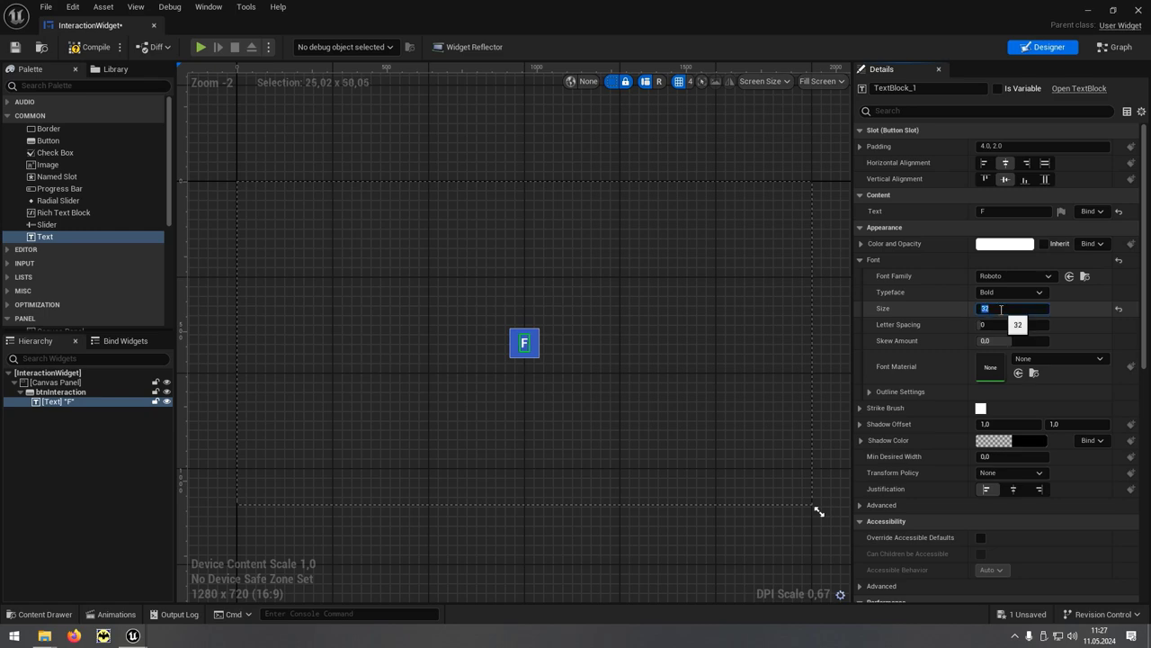
text(48)
key(Return)
click(868, 392)
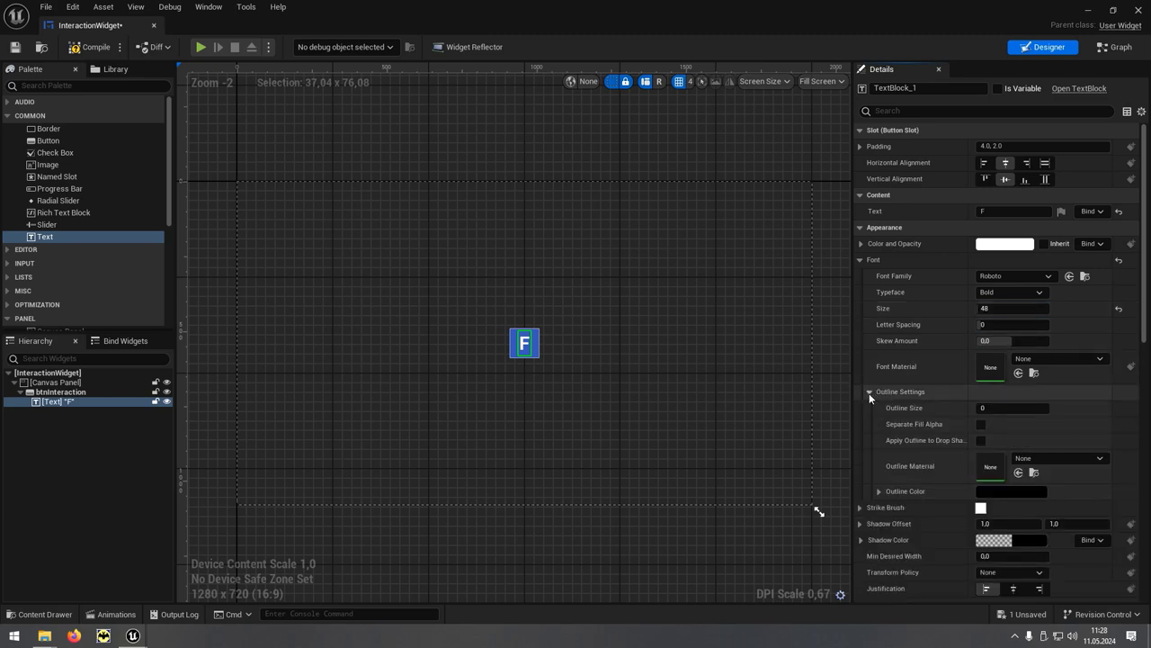
click(997, 408)
key(Return)
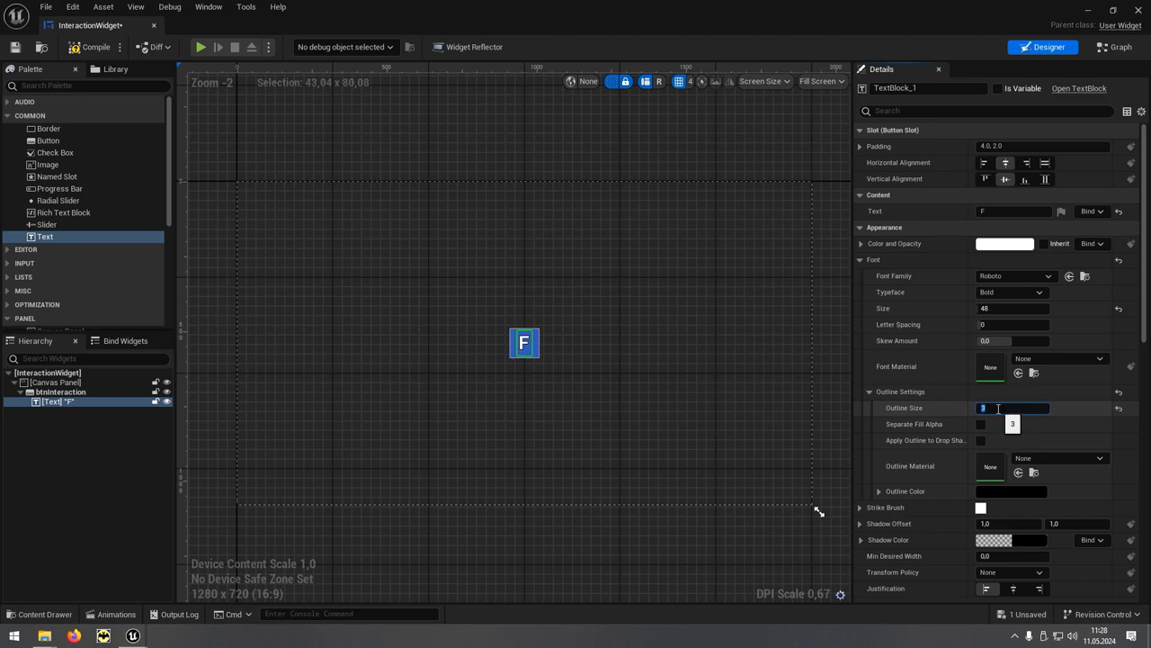
text(5)
key(Return)
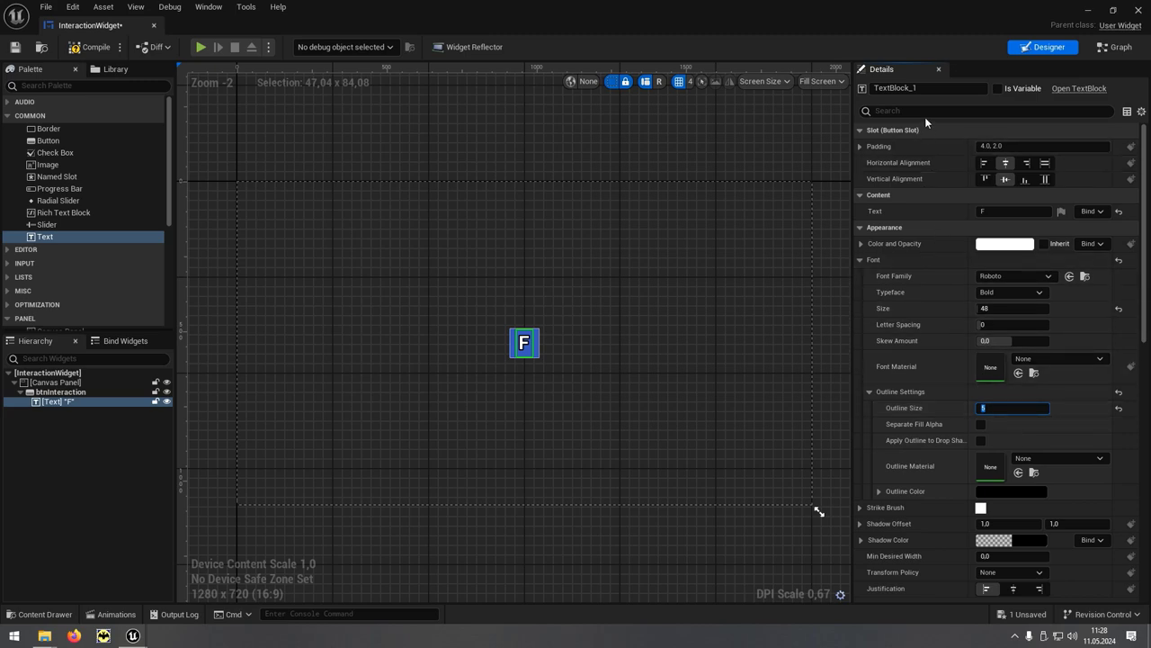
Rename the F text block to txtInteraction
click(877, 88)
text(terac)
text(t)
text(ion)
key(Return)
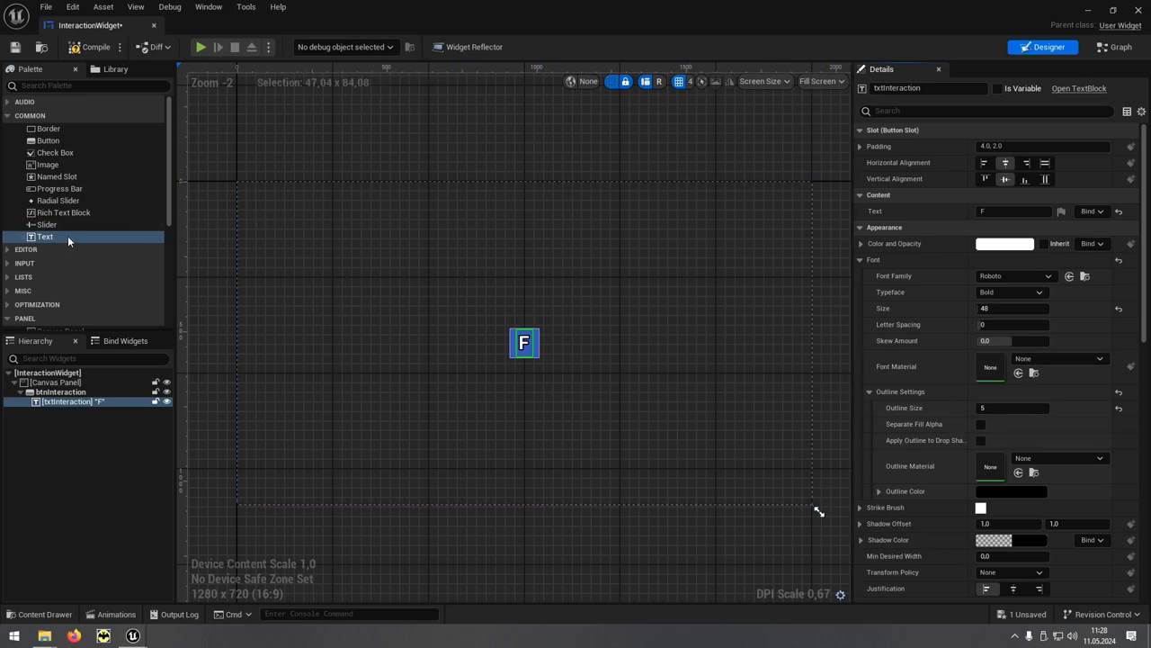
Add a second text block reading InfoText with centre justification
drag(73, 243, 504, 292)
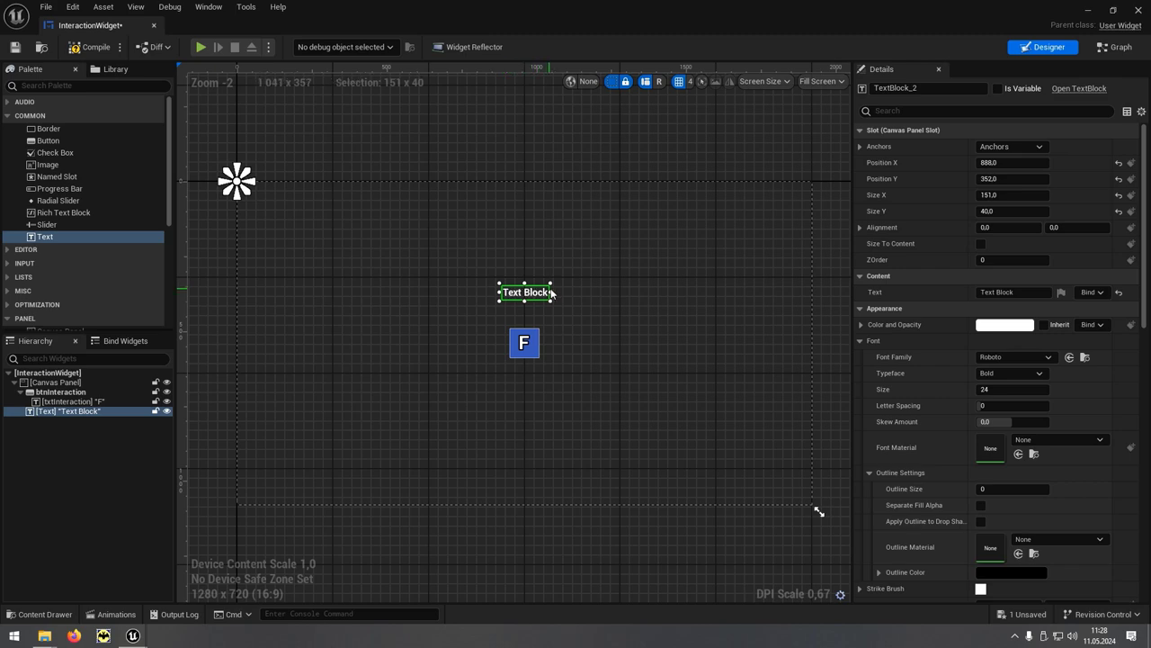
click(1003, 292)
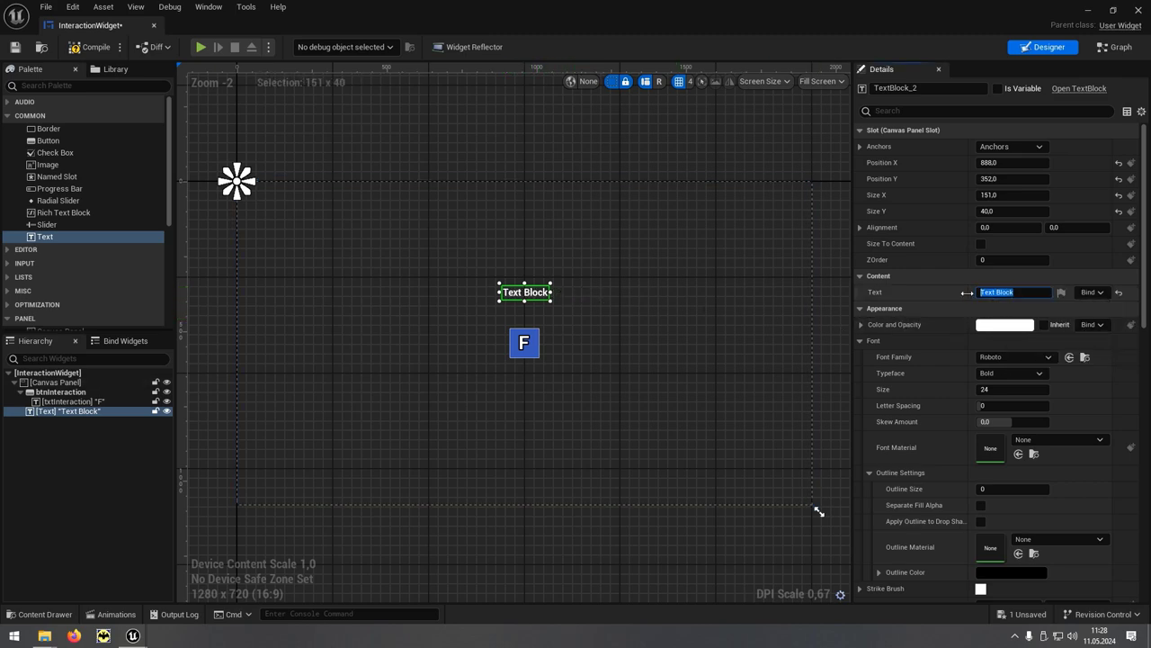
key(BackSpace)
text(InfoText)
key(Return)
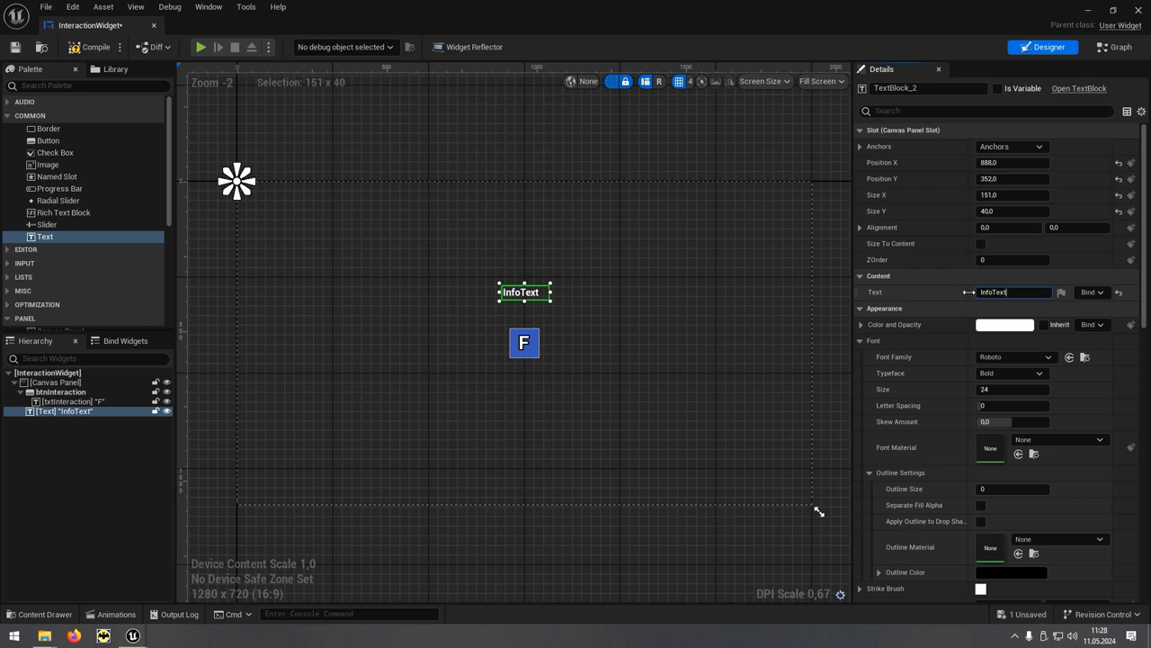
drag(1144, 306, 1141, 391)
click(1017, 464)
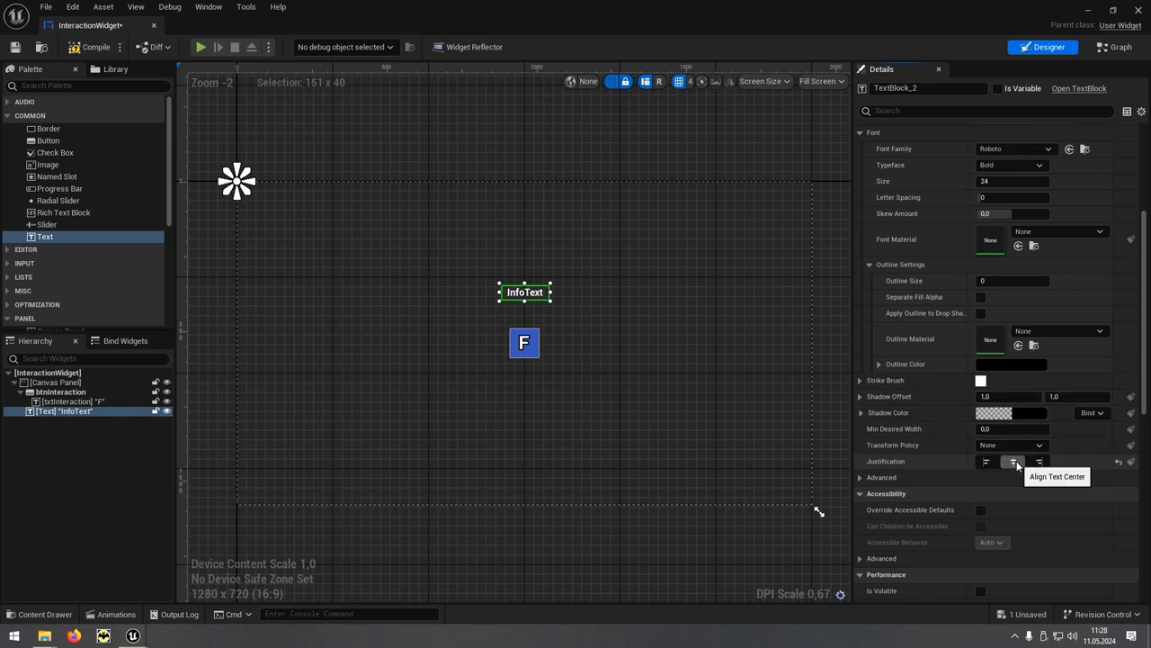
Set the InfoText font size to 48 and outline size to 5
click(1006, 181)
text(48)
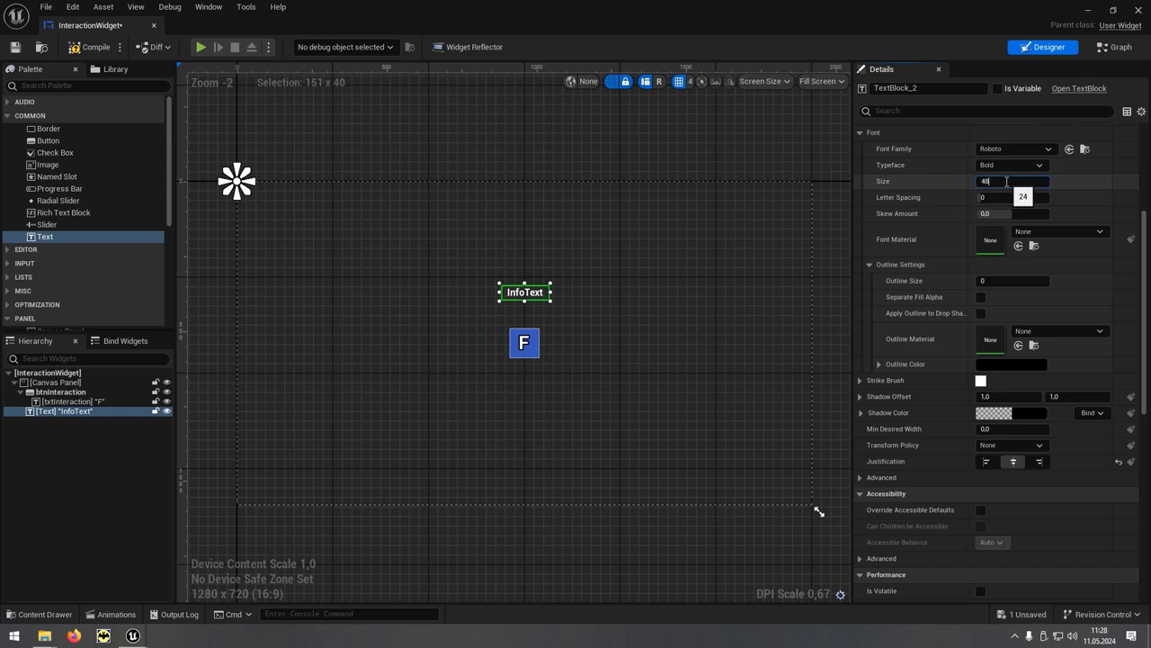
key(Return)
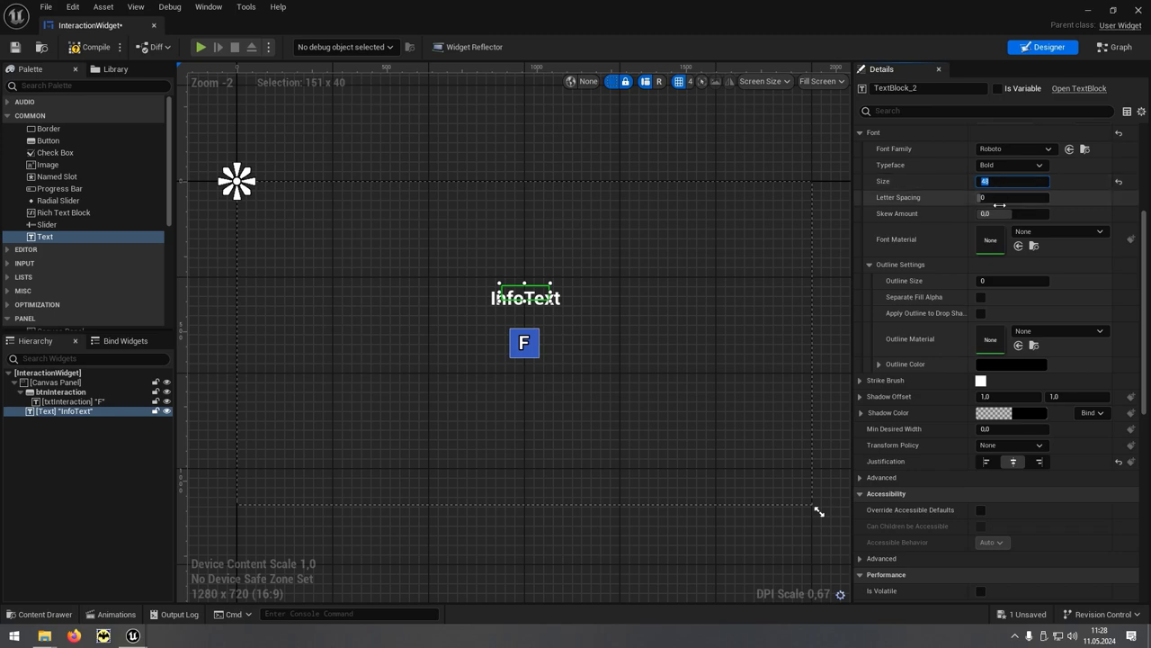
click(1001, 281)
text(5)
key(Return)
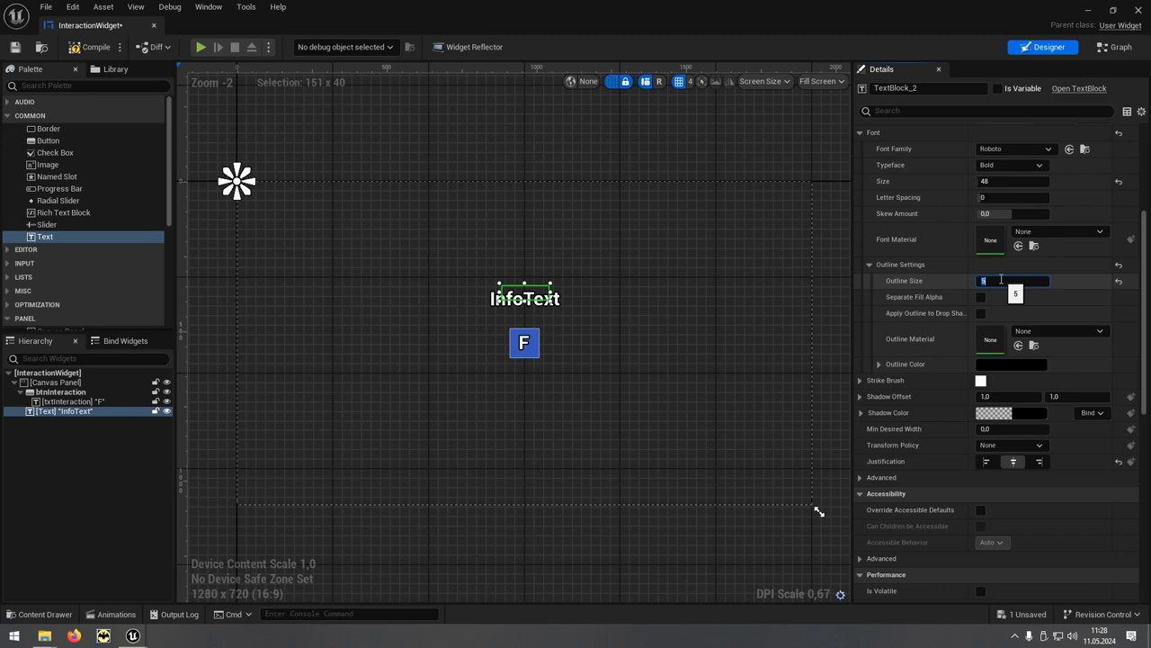
drag(1145, 279, 1146, 188)
click(1041, 146)
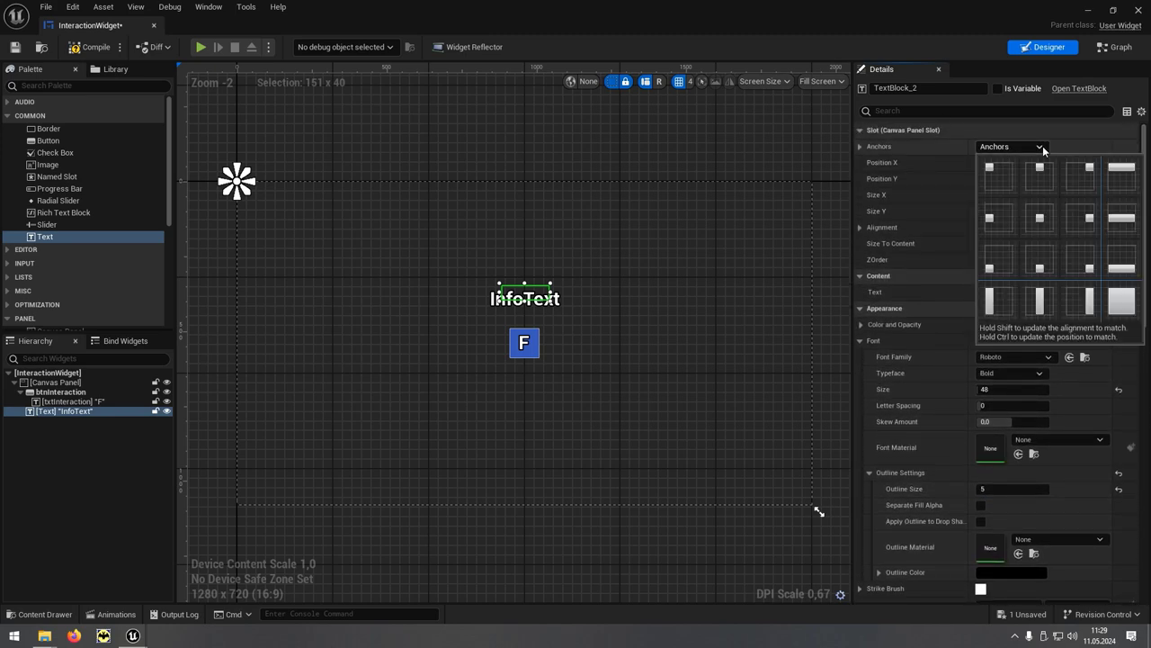
Anchor InfoText to the centre and size it 300 by 100
click(1039, 221)
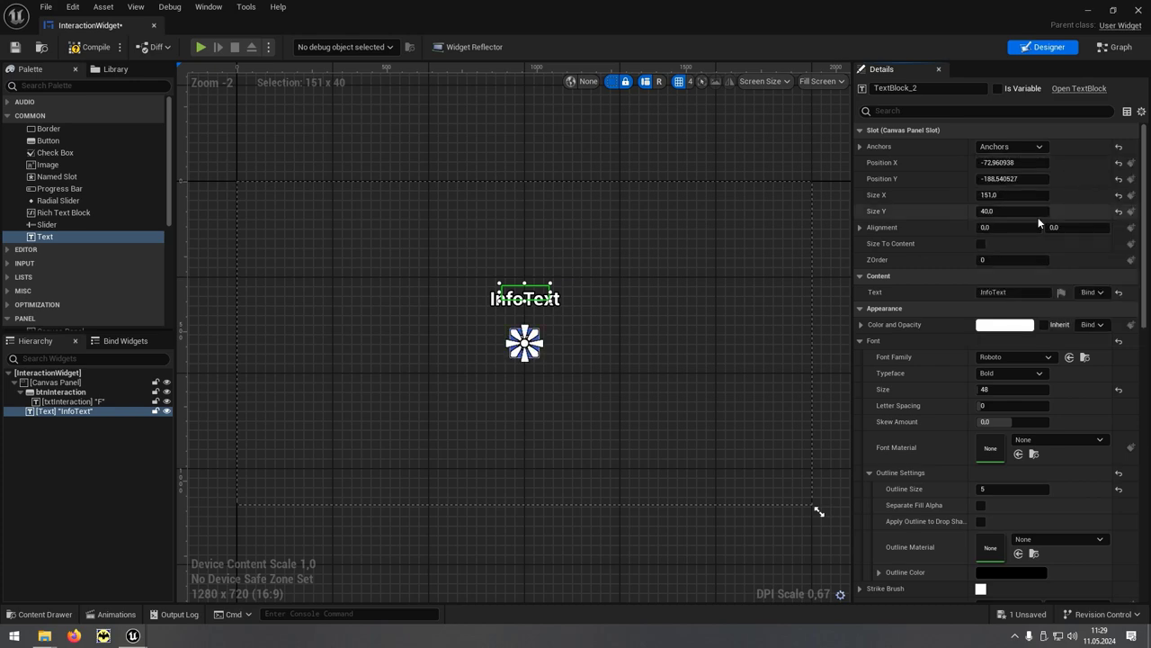
click(1026, 195)
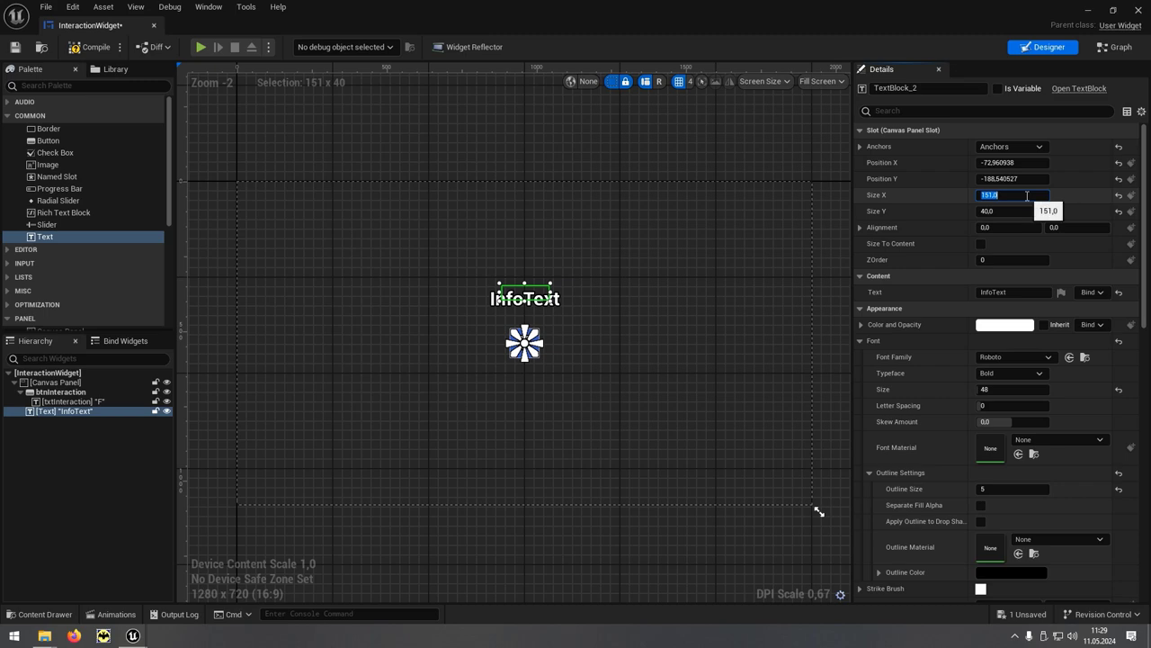
text(300)
key(Tab)
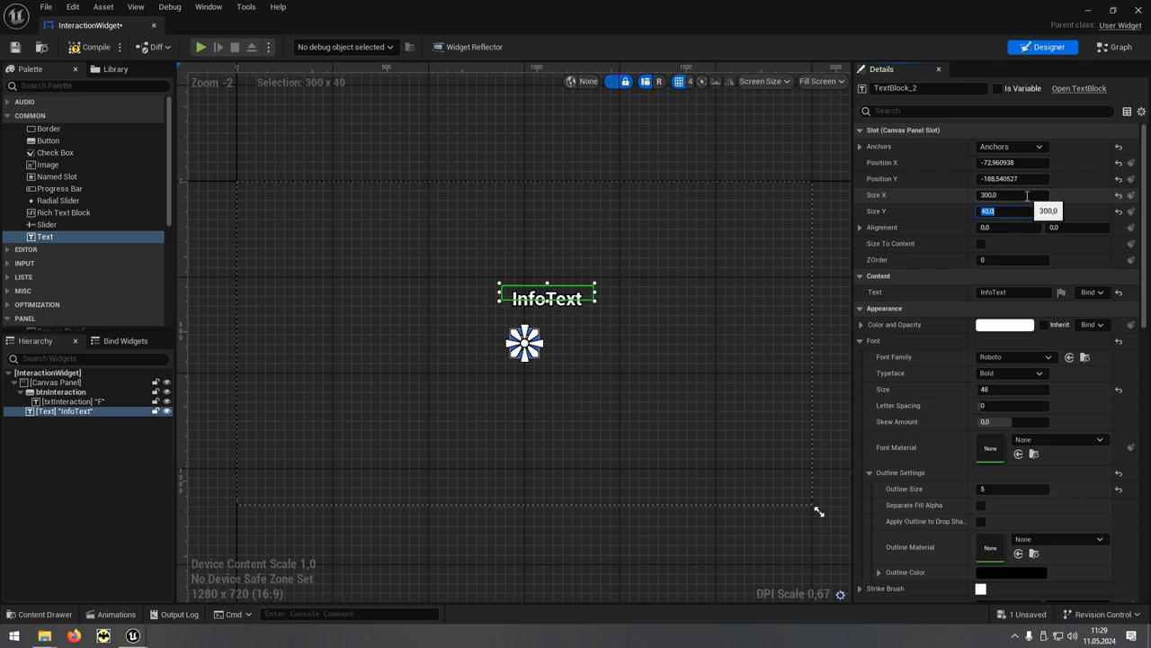
text(200)
key(Return)
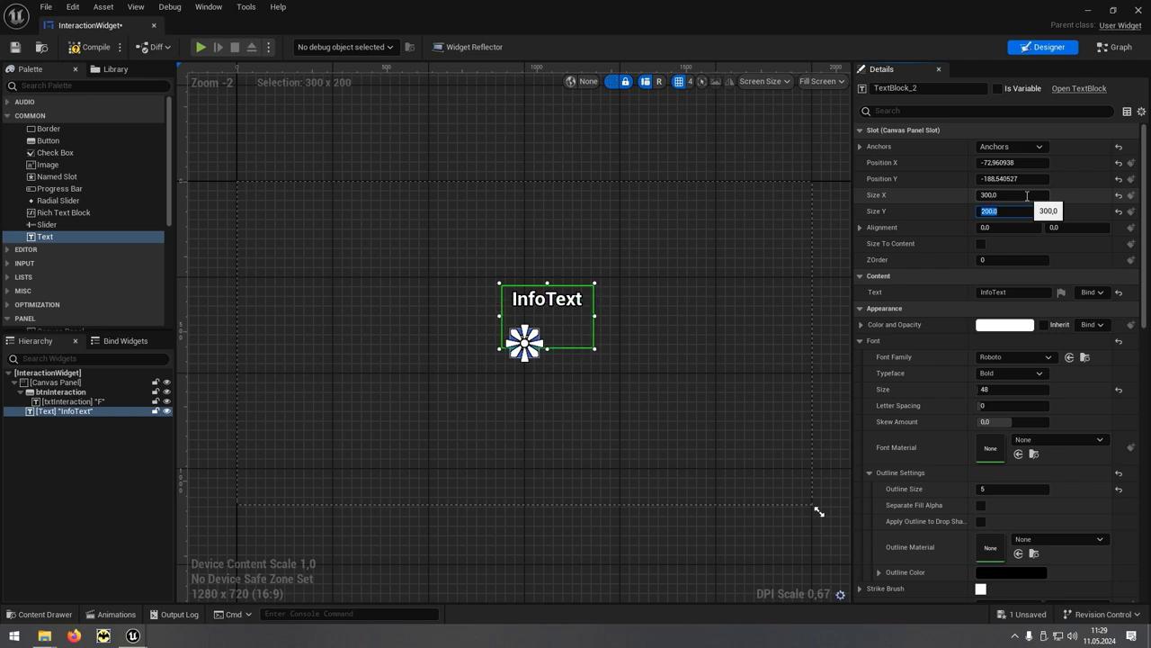
text(100)
key(Return)
Position InfoText at -150, -300 so it sits above the F button
click(1025, 162)
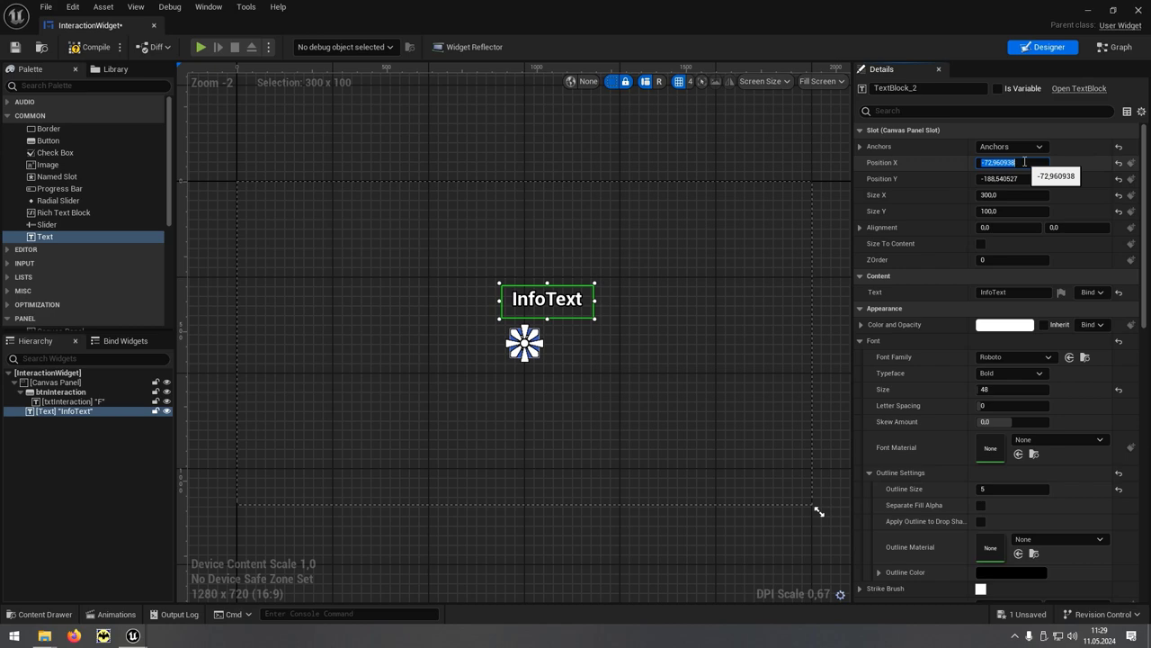
text(-150,0)
key(Return)
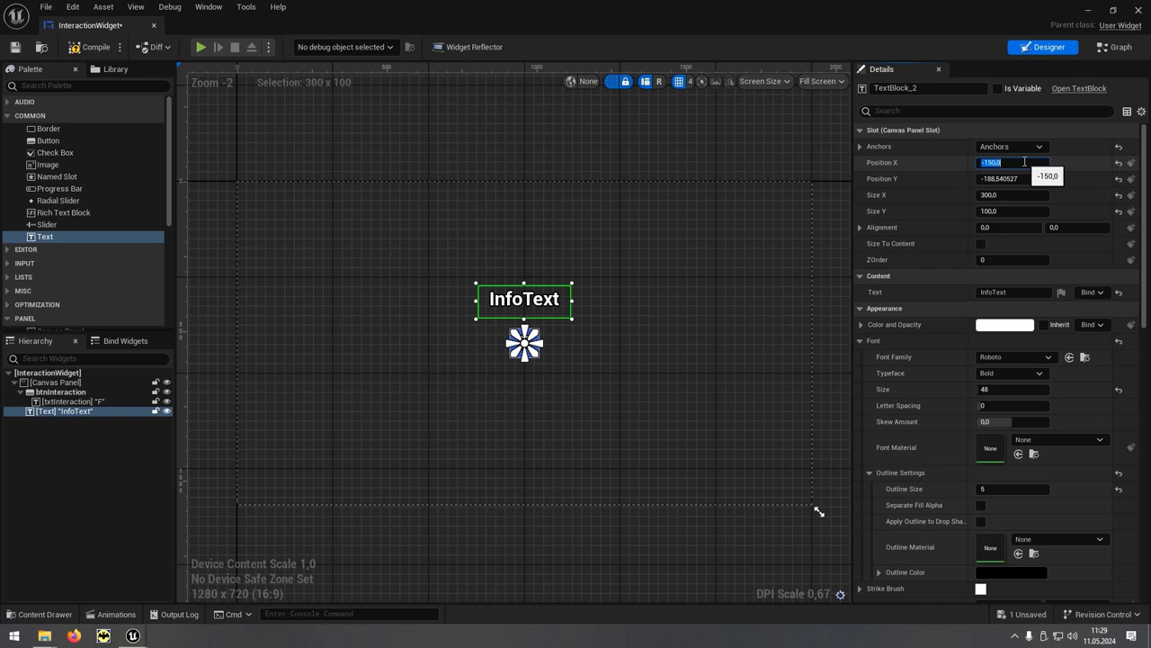
click(1025, 178)
text(-150)
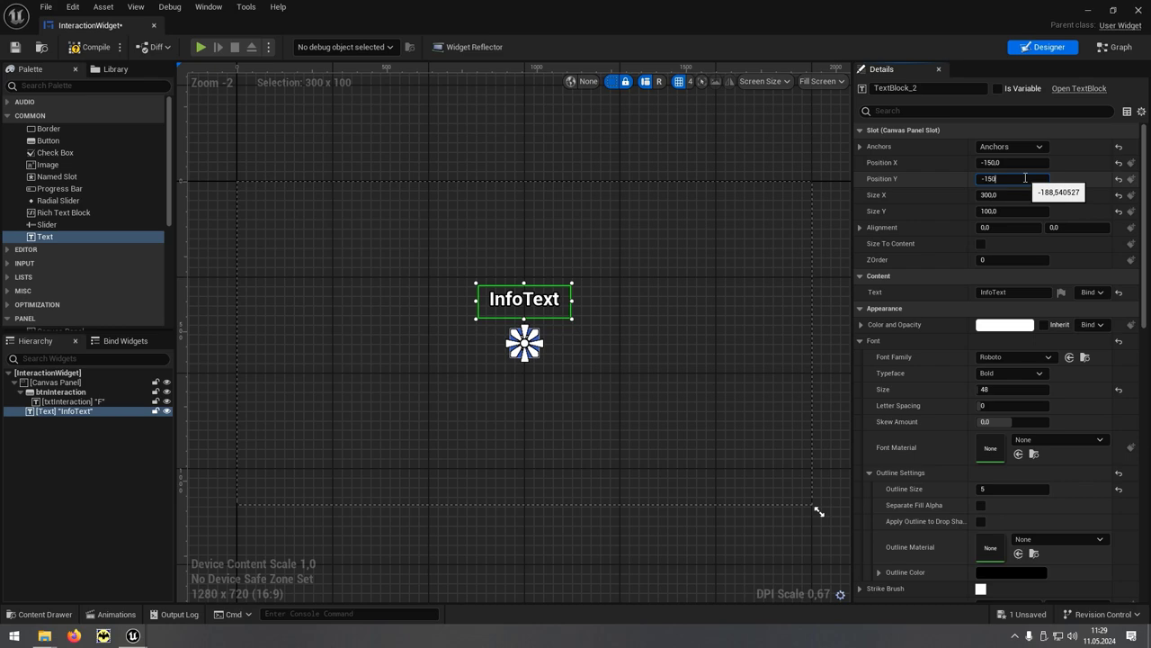
key(Return)
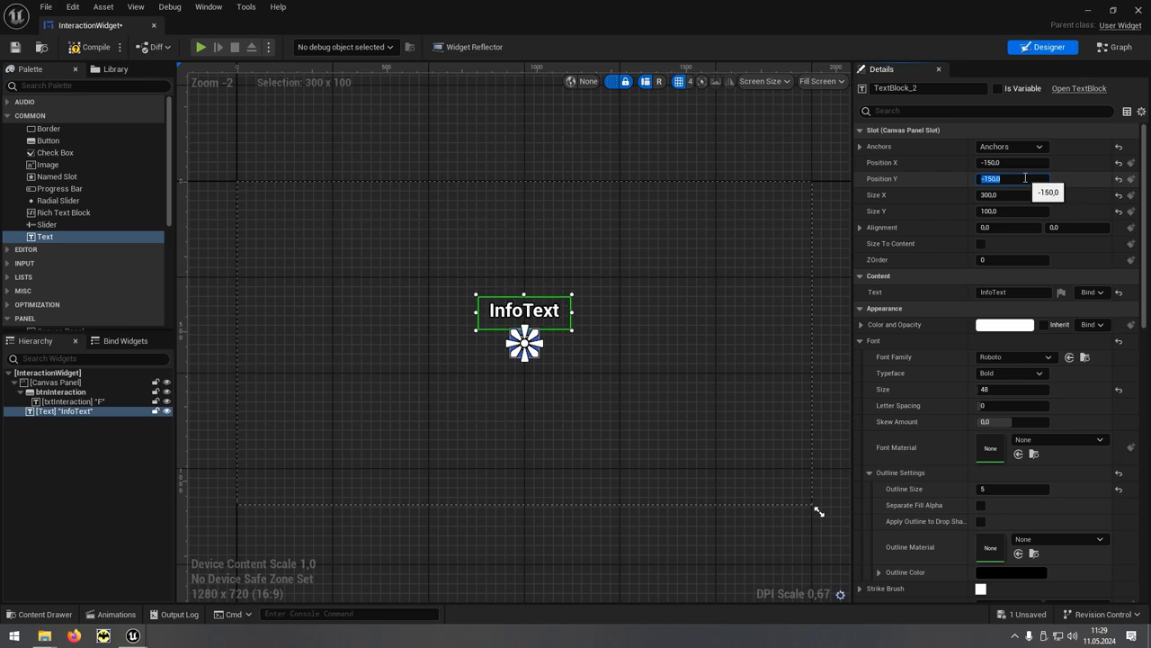
click(741, 261)
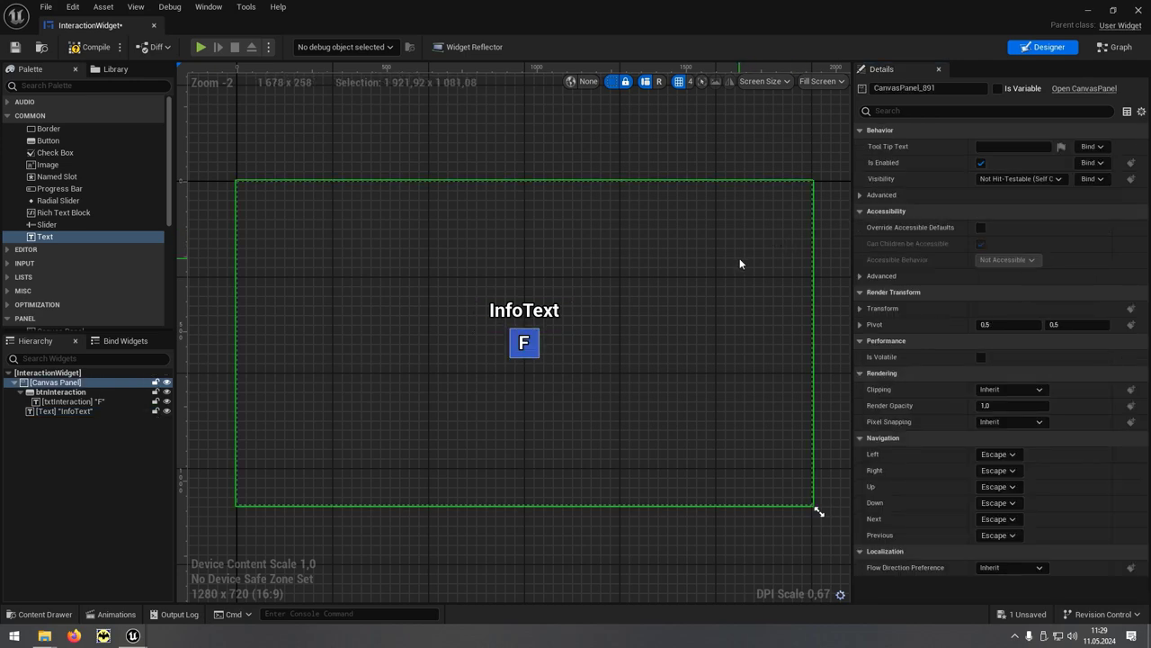
click(559, 311)
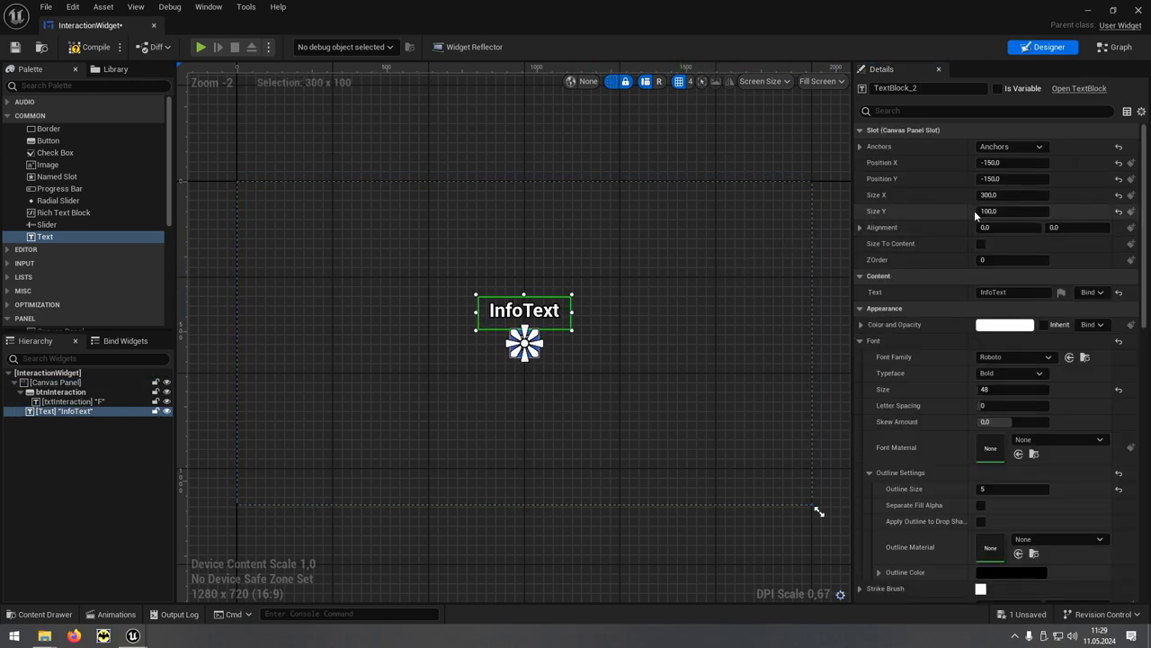
click(1035, 216)
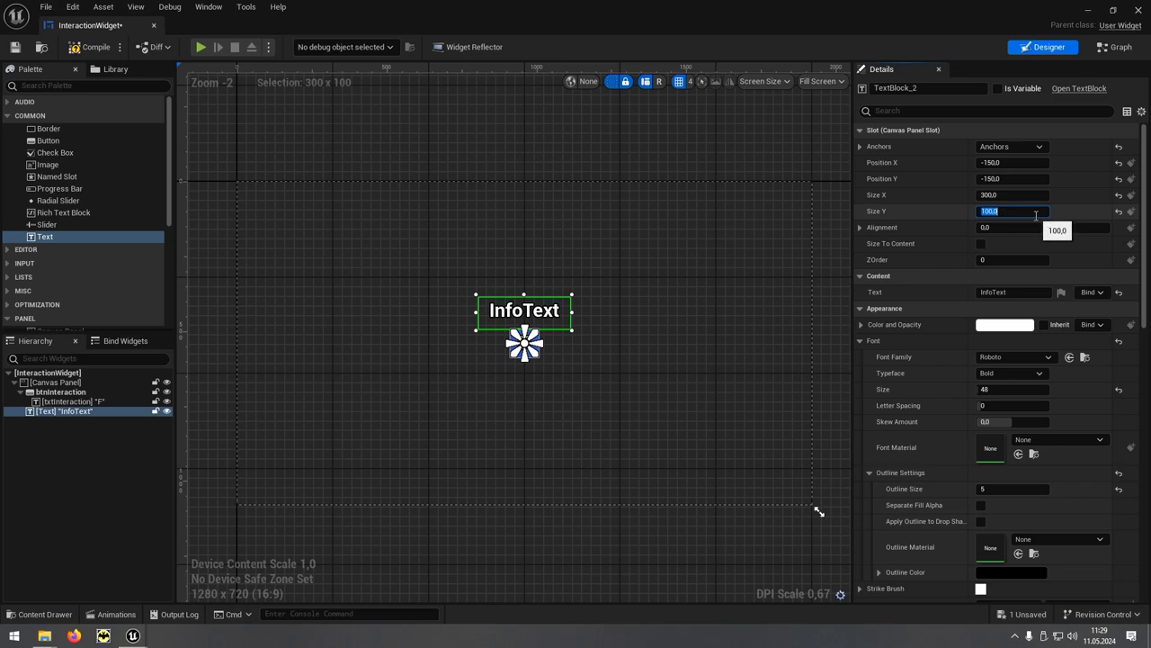
click(1022, 179)
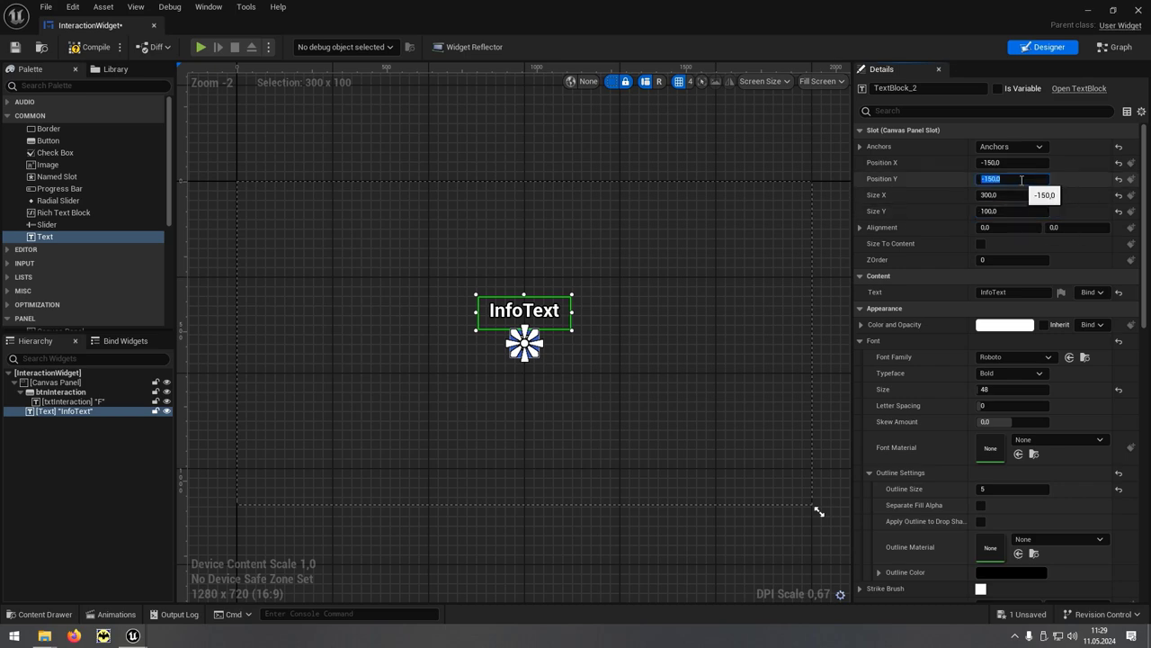
text(-2)
key(Return)
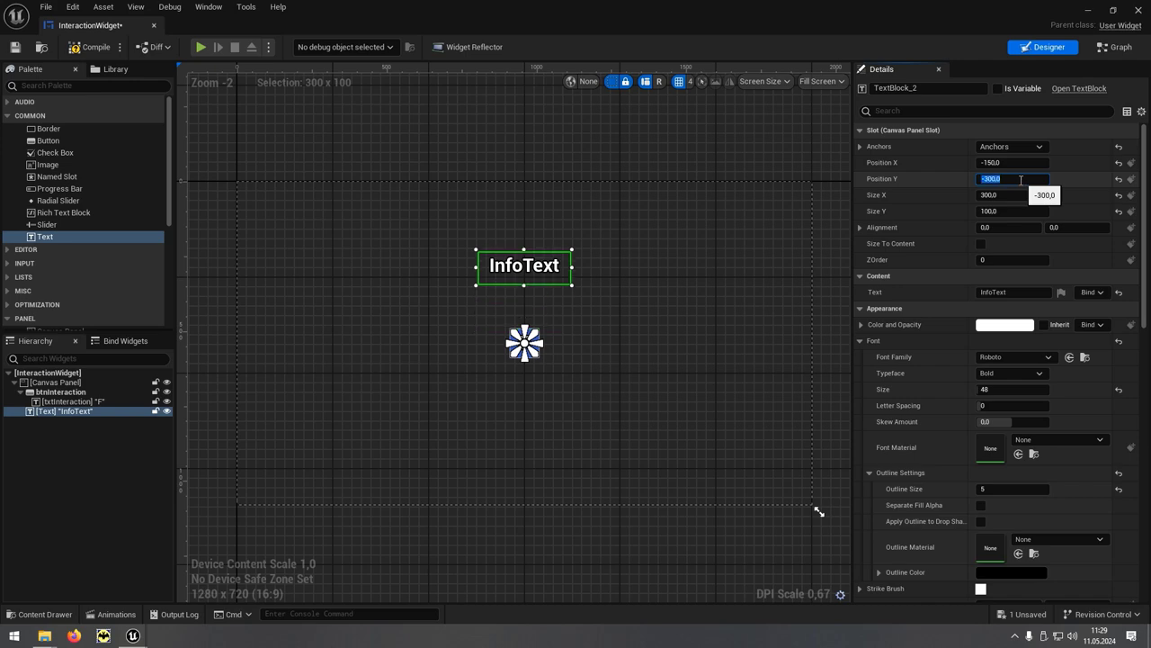
click(698, 258)
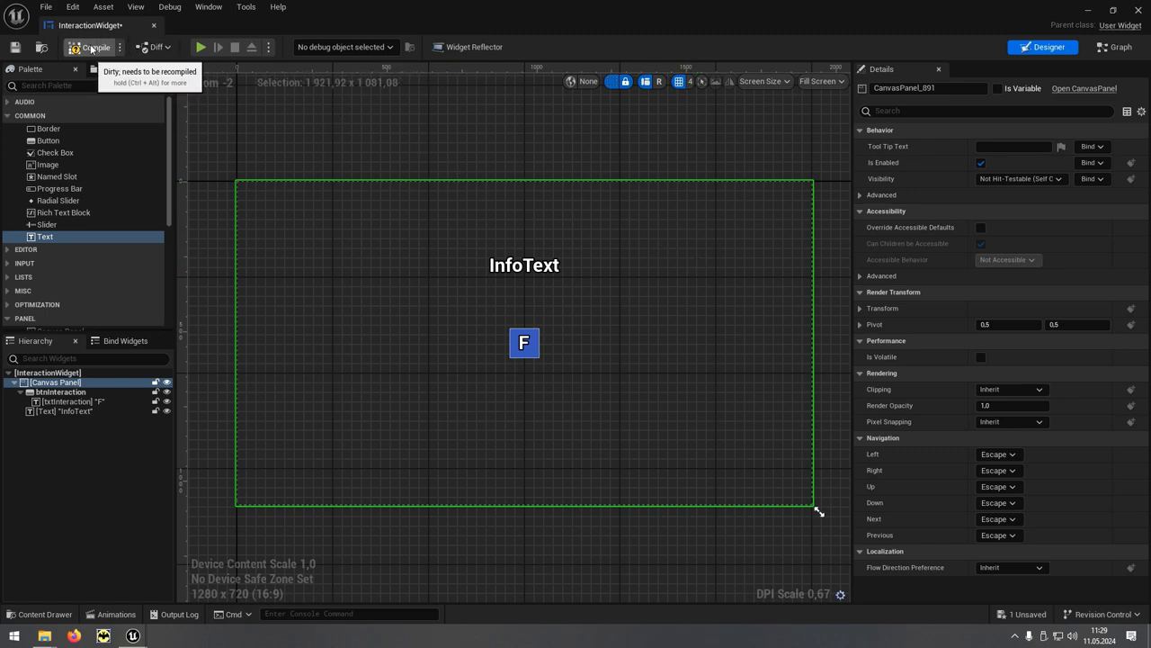
Save InteractionWidget, reopen BP_Doors and orbit its Viewport to face the door mesh
click(14, 47)
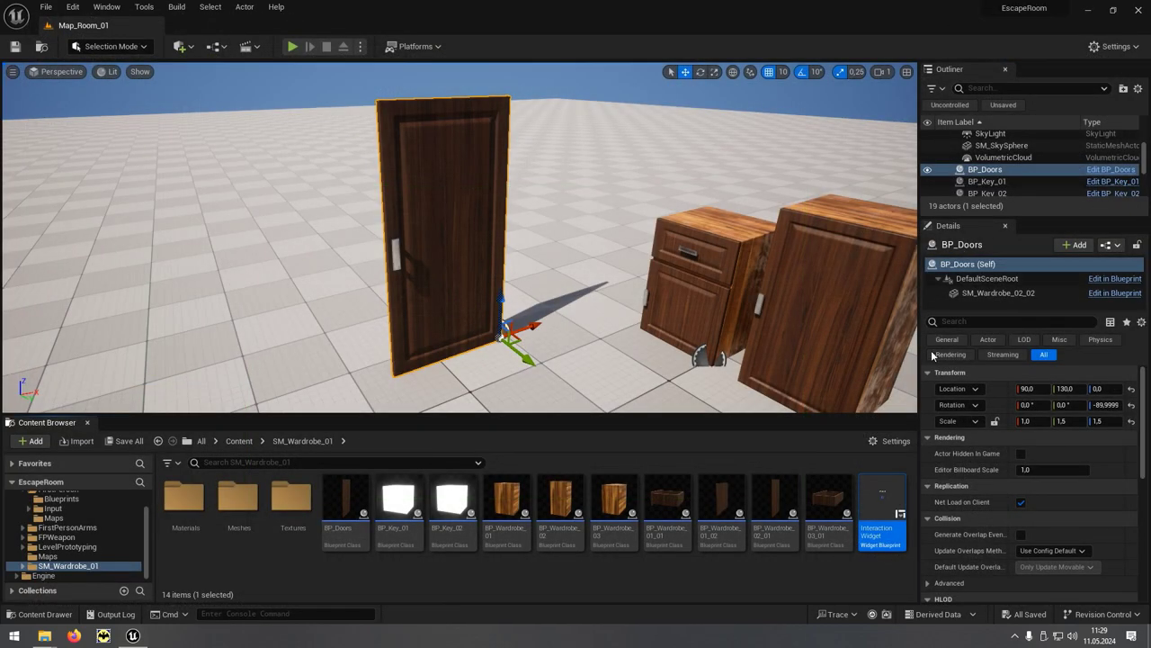
click(356, 535)
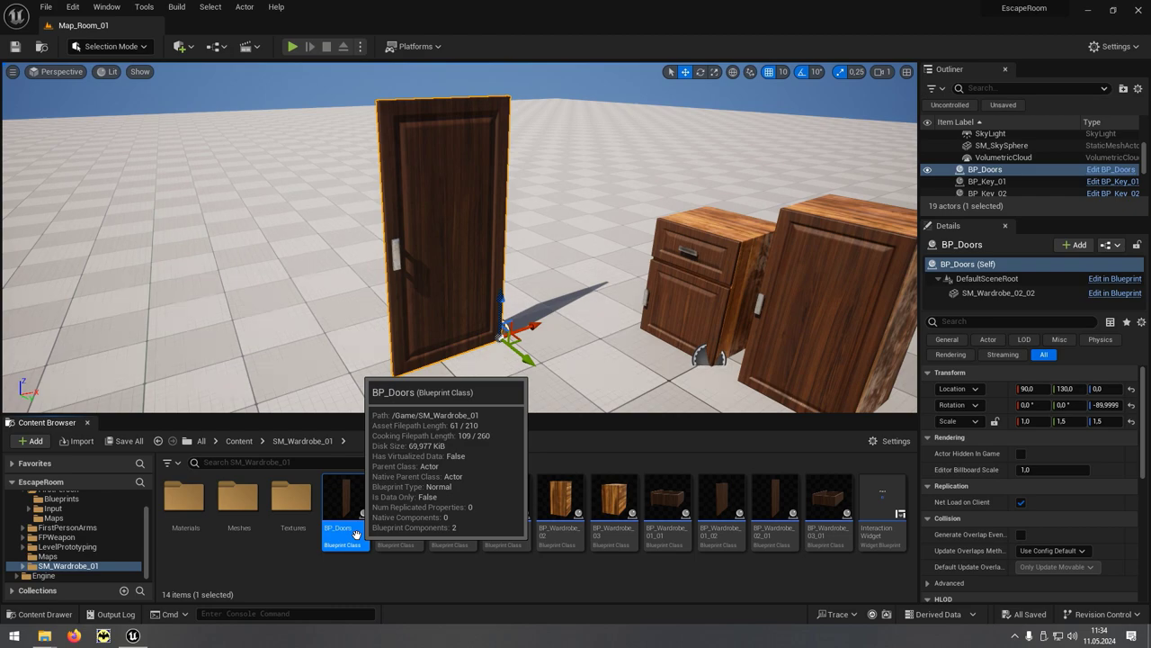
double_click(356, 534)
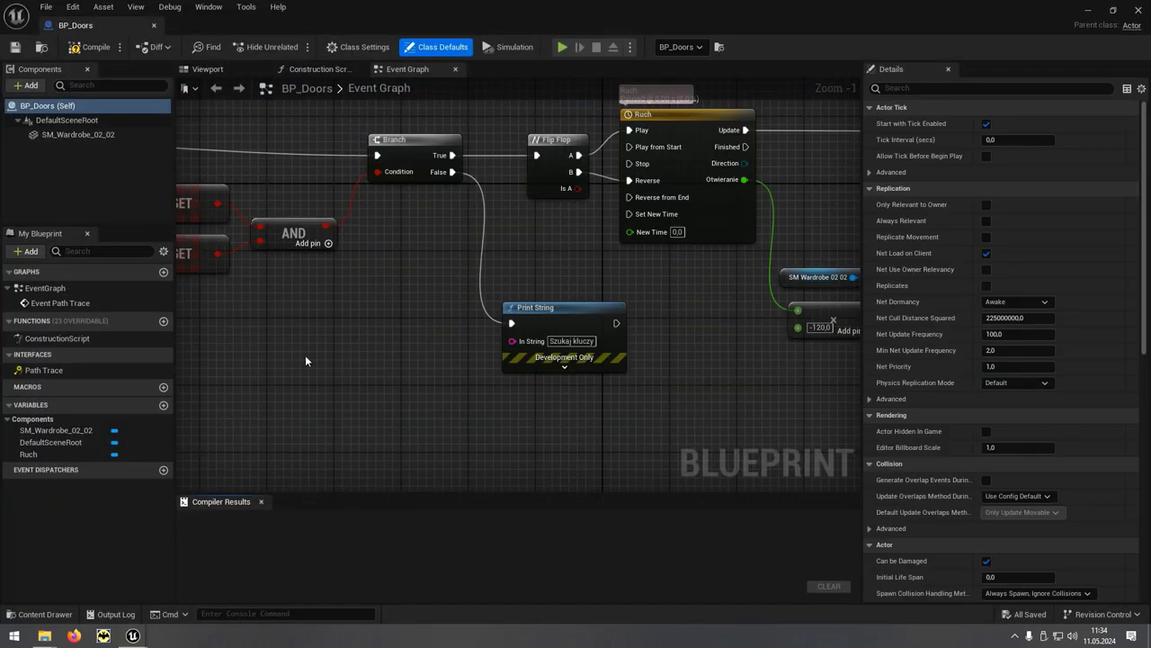
click(224, 71)
drag(461, 340, 522, 342)
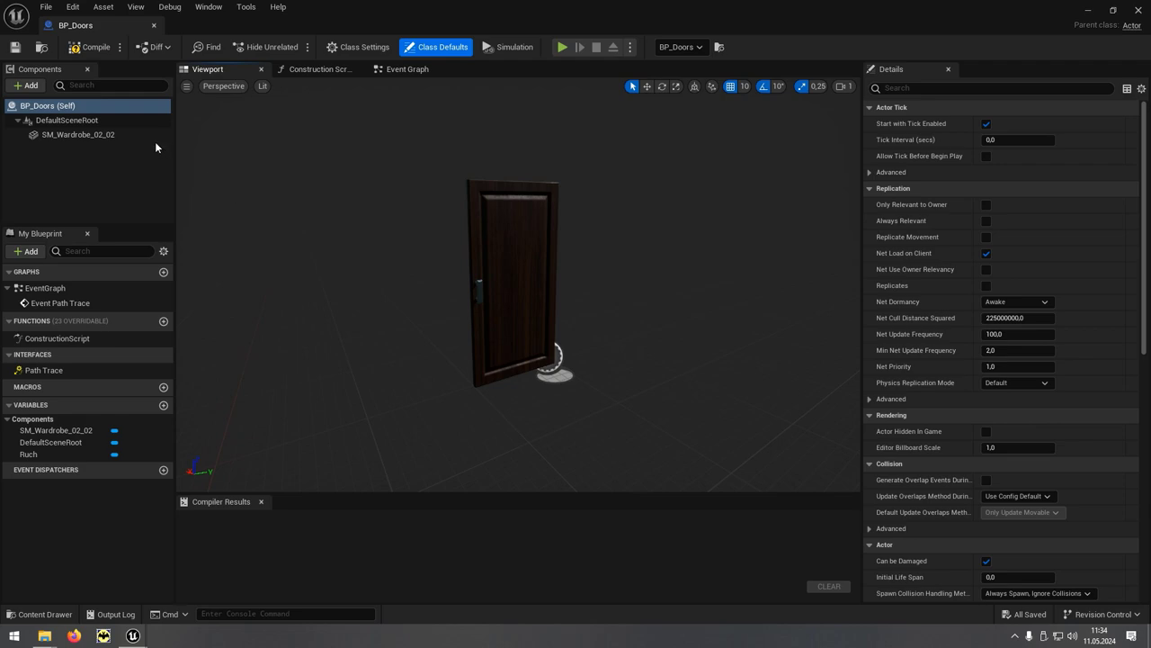
Add a Box Collision component under DefaultSceneRoot
click(124, 122)
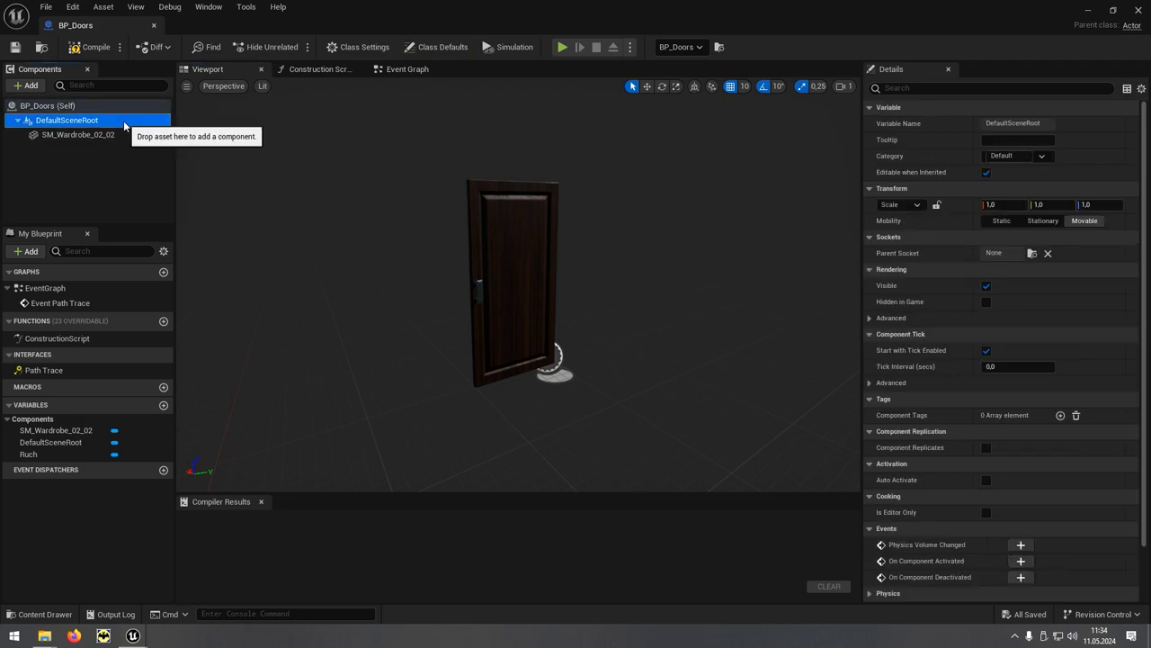
click(19, 90)
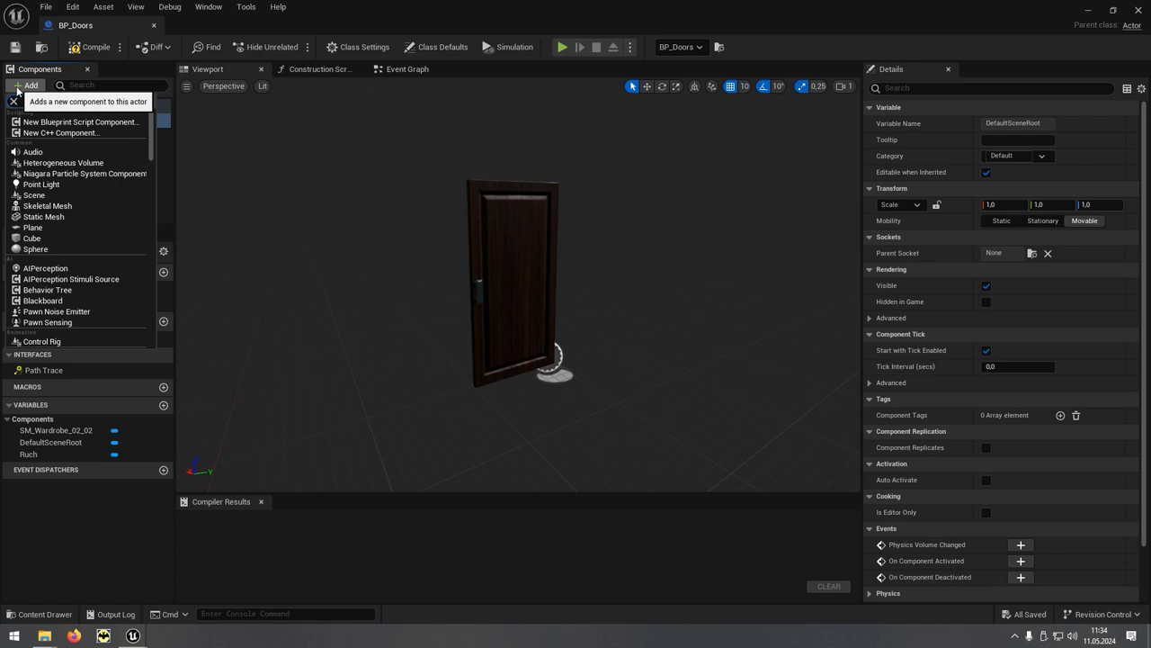
text(box)
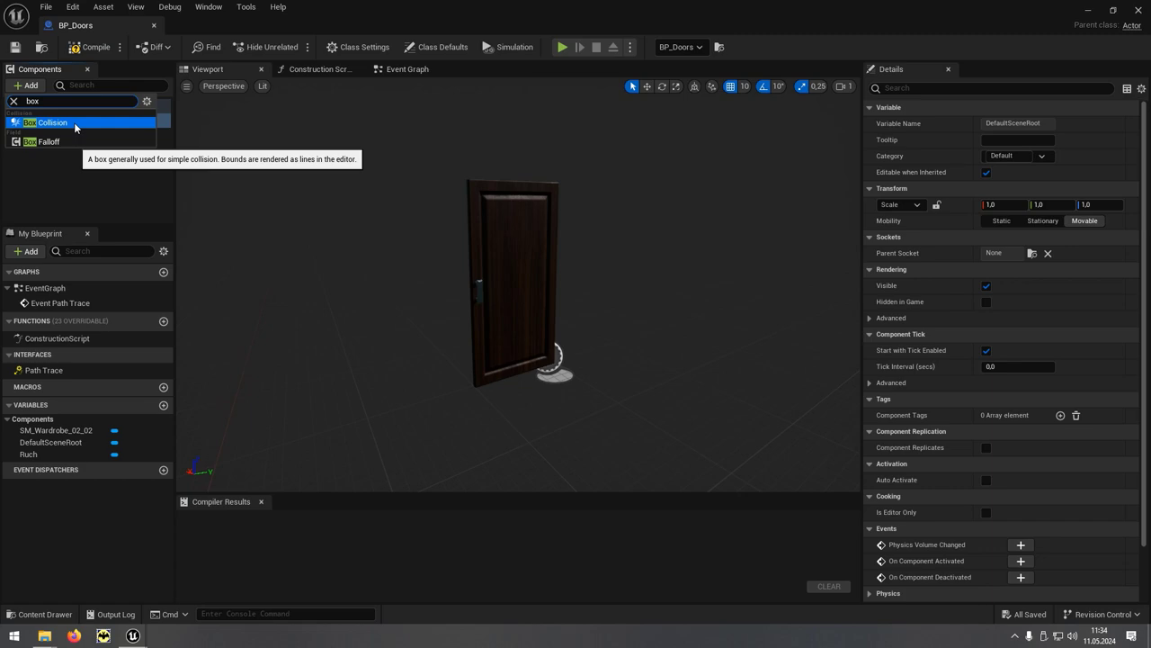
click(75, 127)
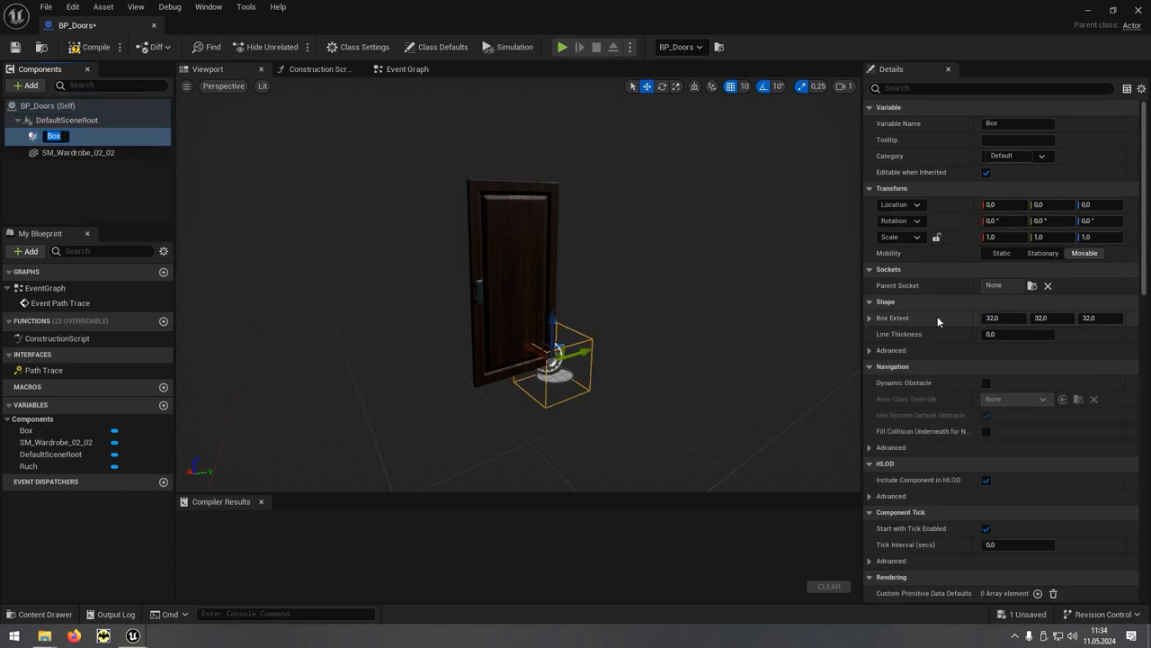
Set the Box Extent to 50, 50, 100
click(1099, 318)
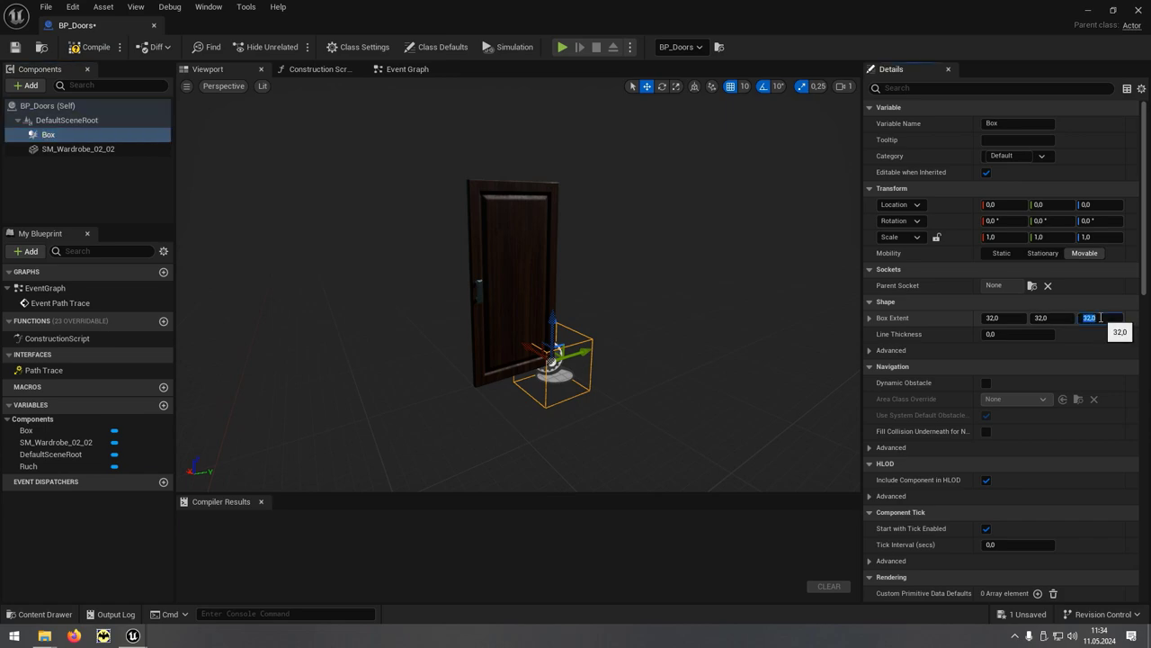
text(100)
key(Return)
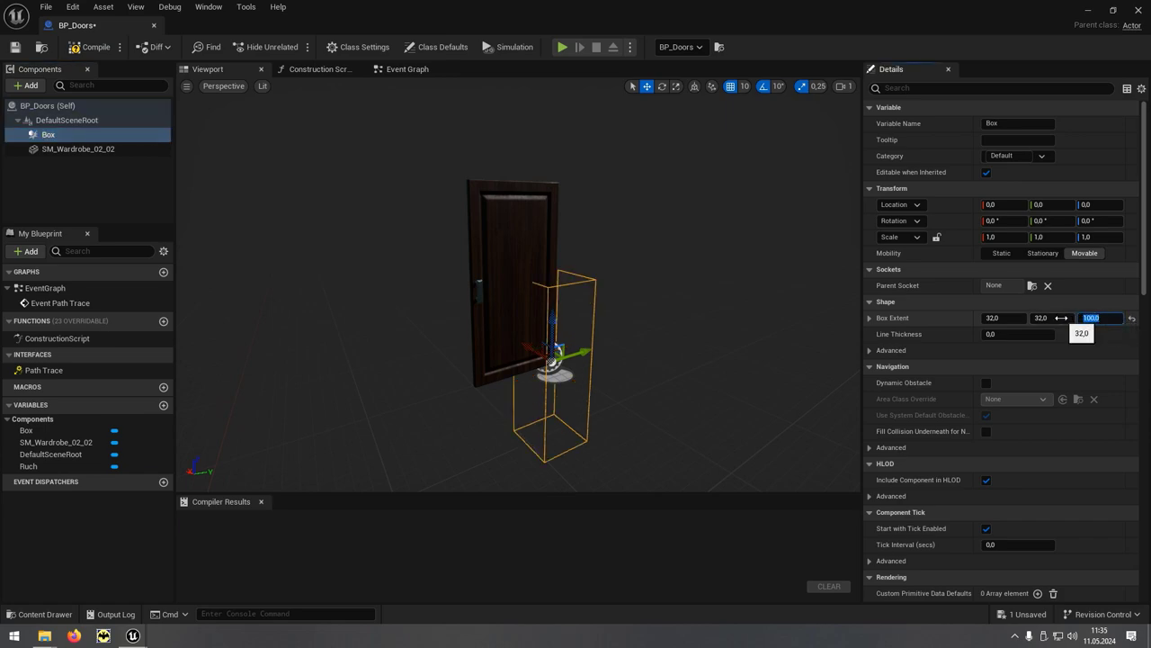
click(1061, 318)
text(50)
key(Return)
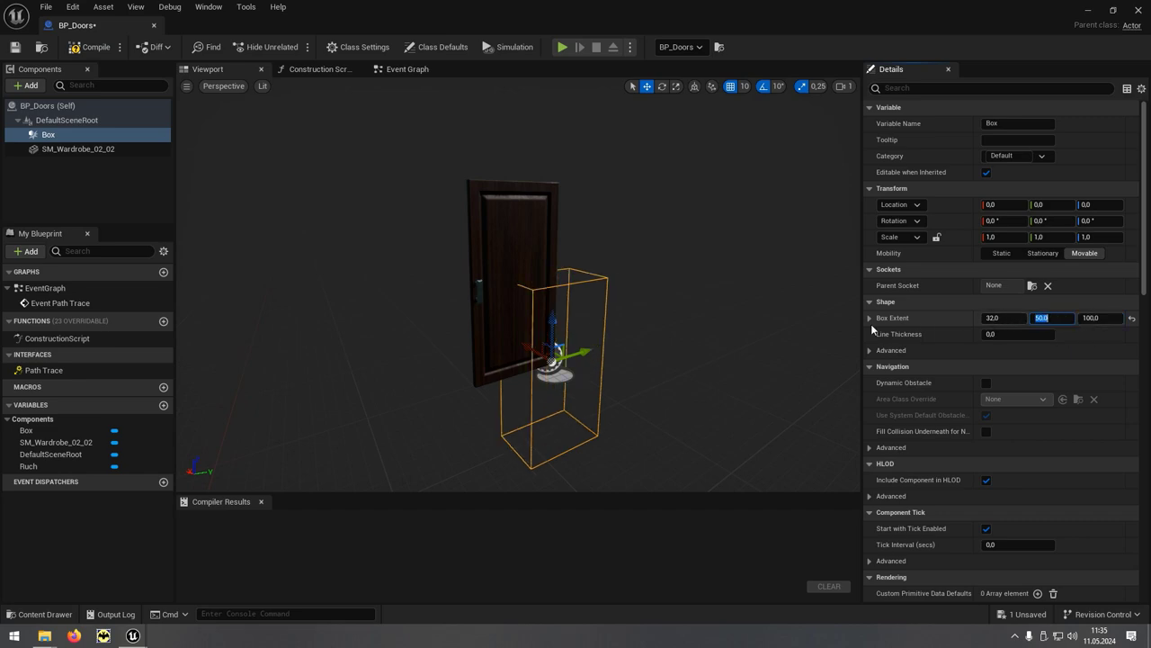
drag(657, 350, 693, 353)
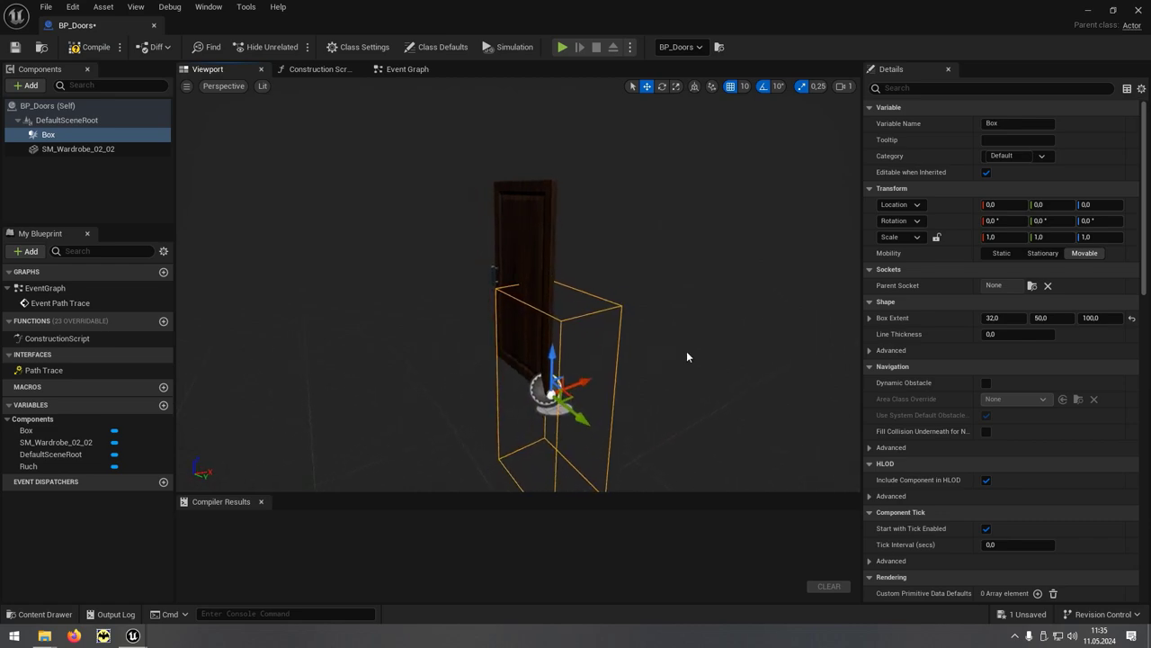
click(1003, 318)
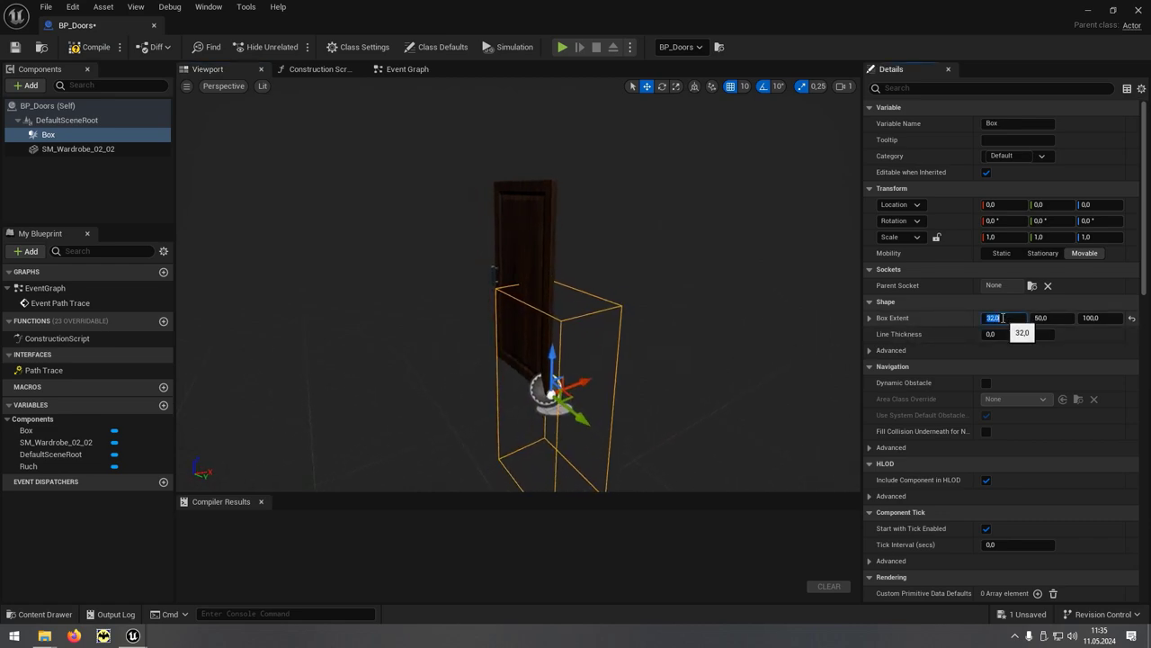
text(50)
key(Return)
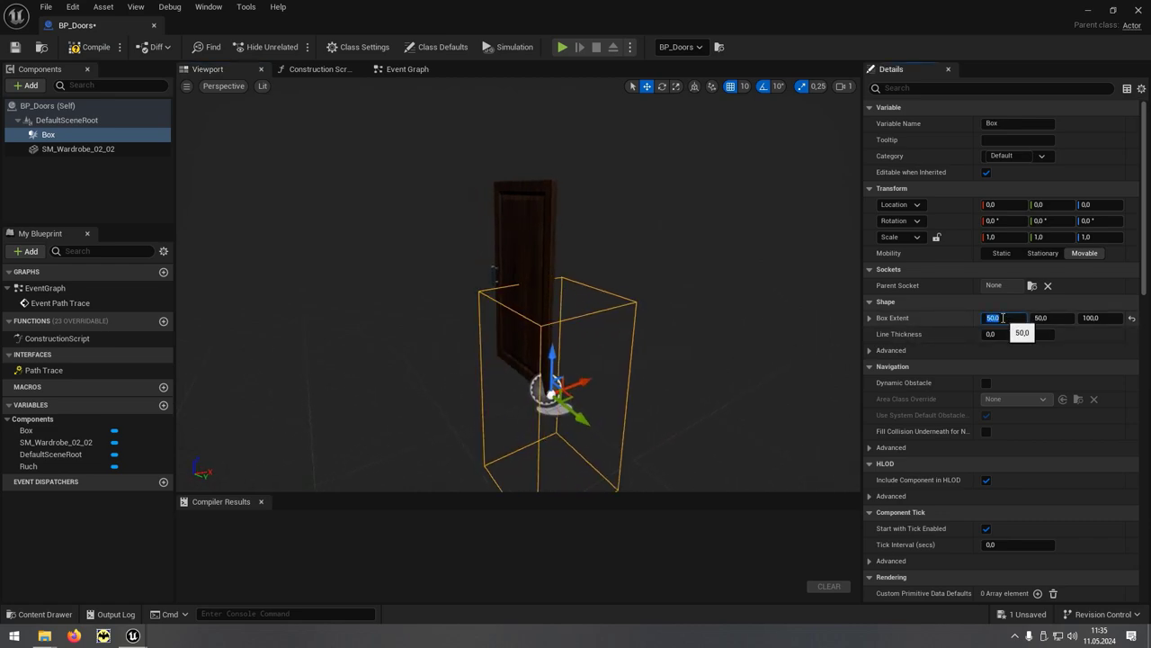
Move the box to location -50, -50, 100 so it surrounds the door
mouse_move(629, 360)
mouse_down()
mouse_move(569, 361)
mouse_move(571, 264)
mouse_up()
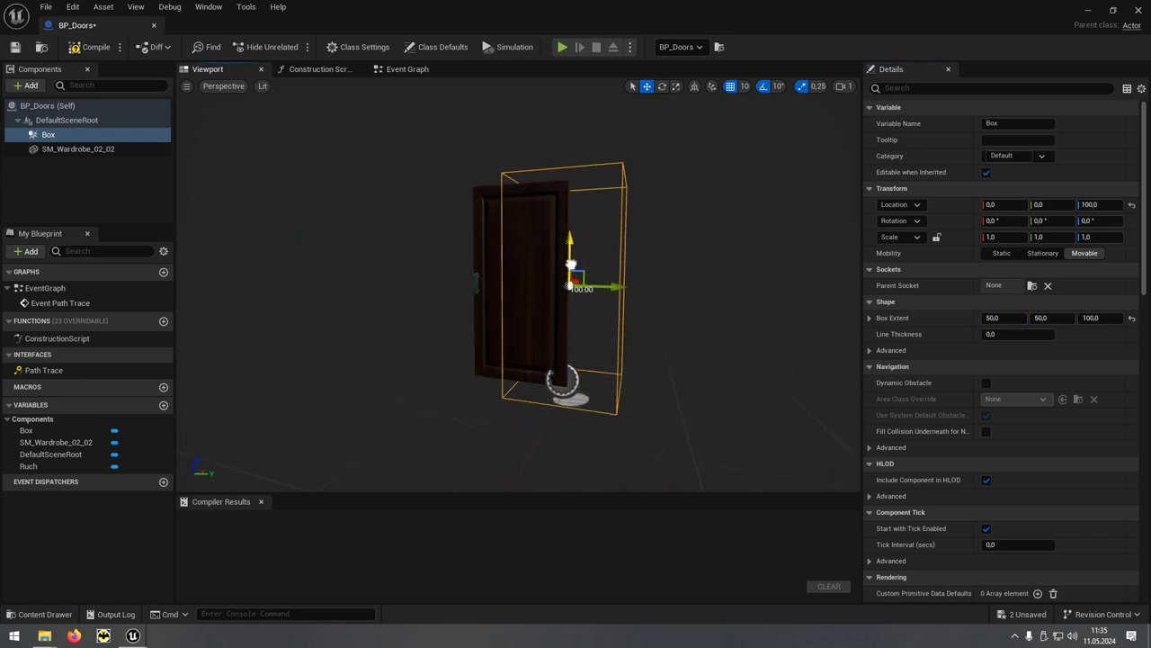
drag(630, 297, 504, 289)
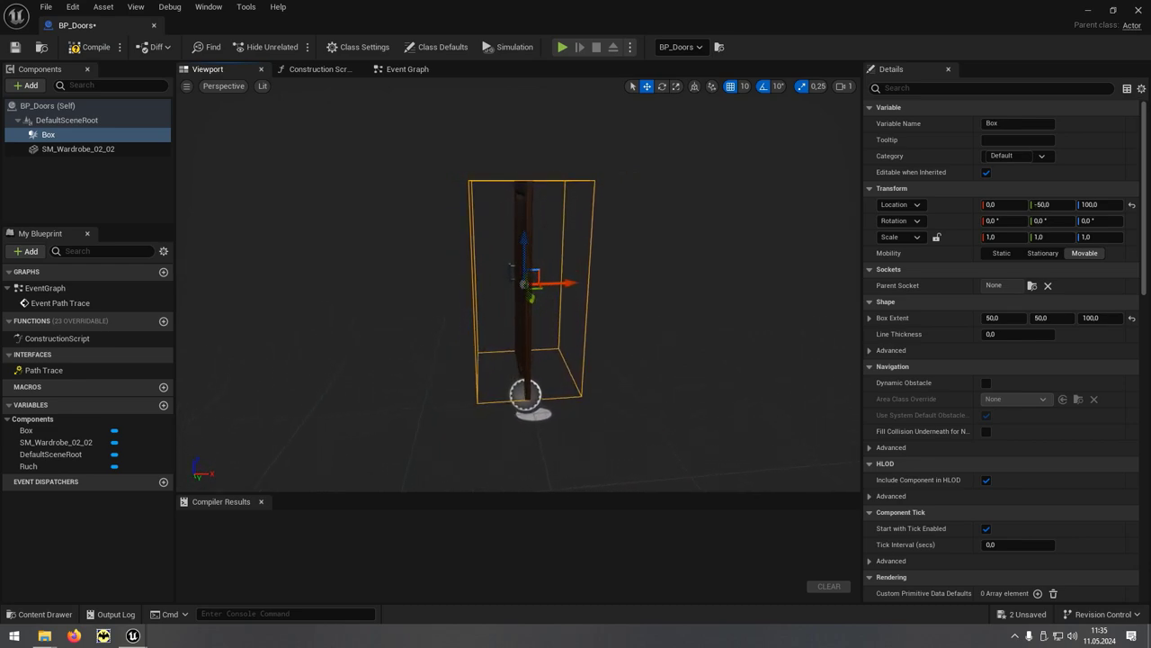
mouse_move(569, 283)
mouse_down()
mouse_move(518, 285)
mouse_move(581, 303)
mouse_move(548, 322)
mouse_up()
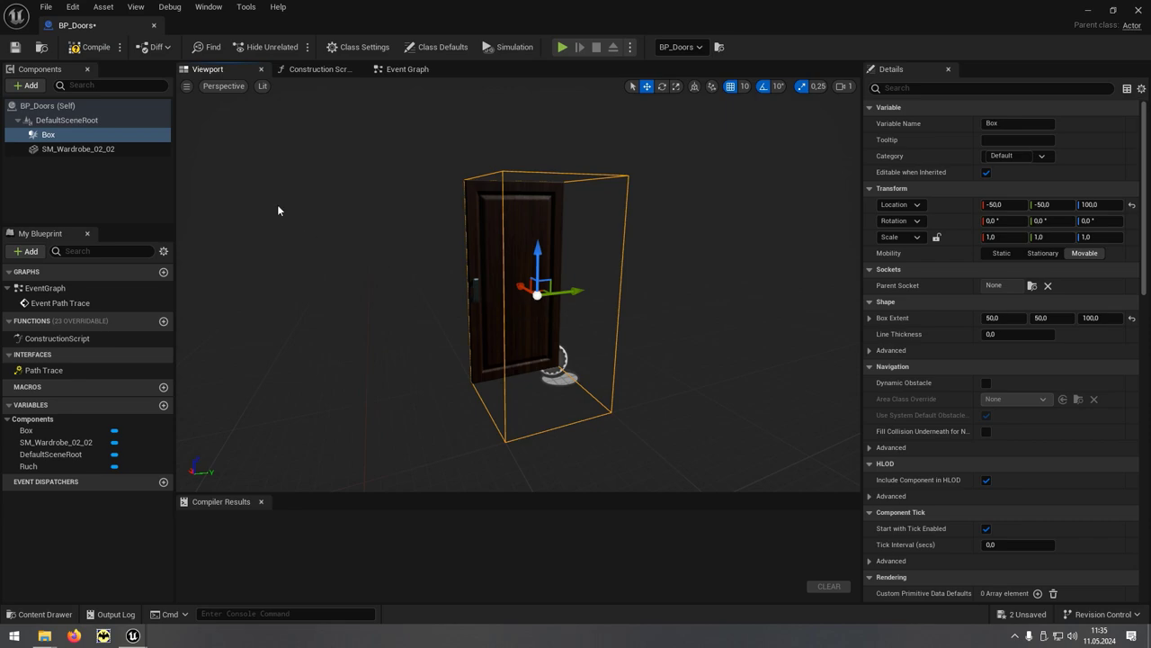
click(112, 123)
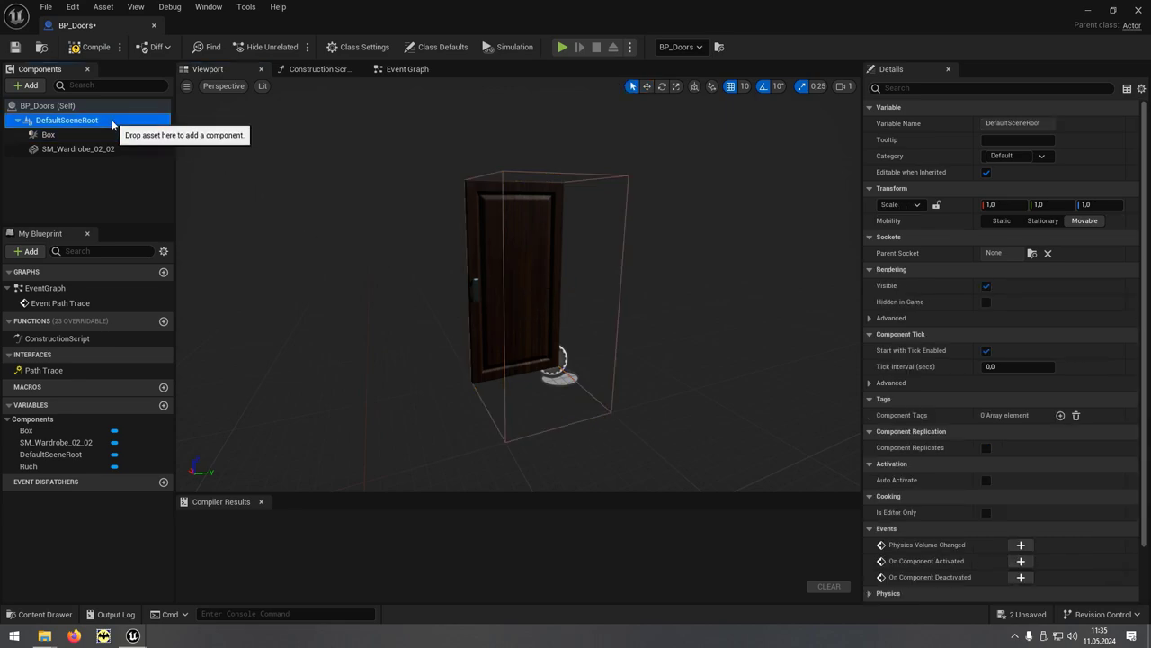
Add a Widget component under the root via a 'widge' search
click(36, 87)
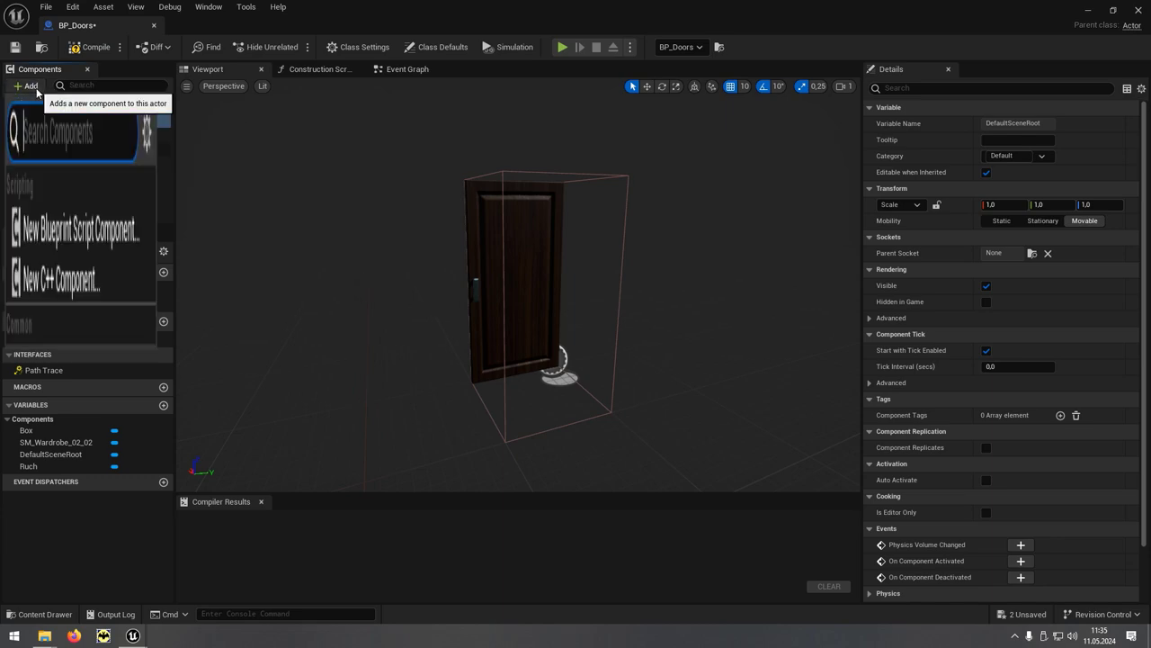
text(widge)
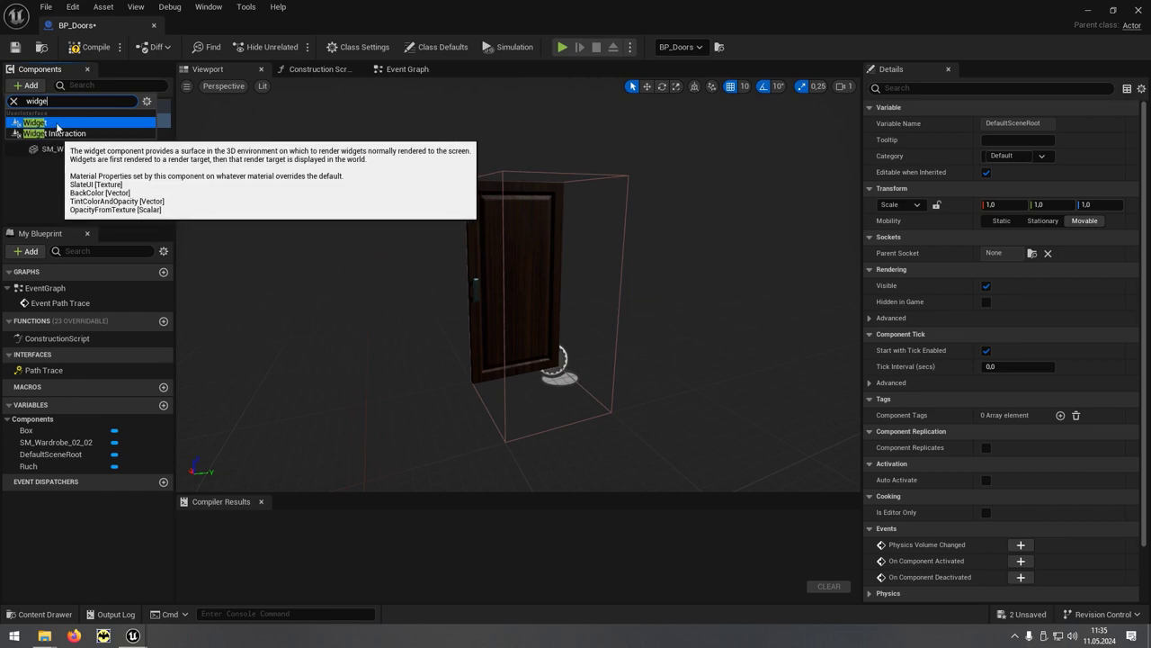
click(57, 127)
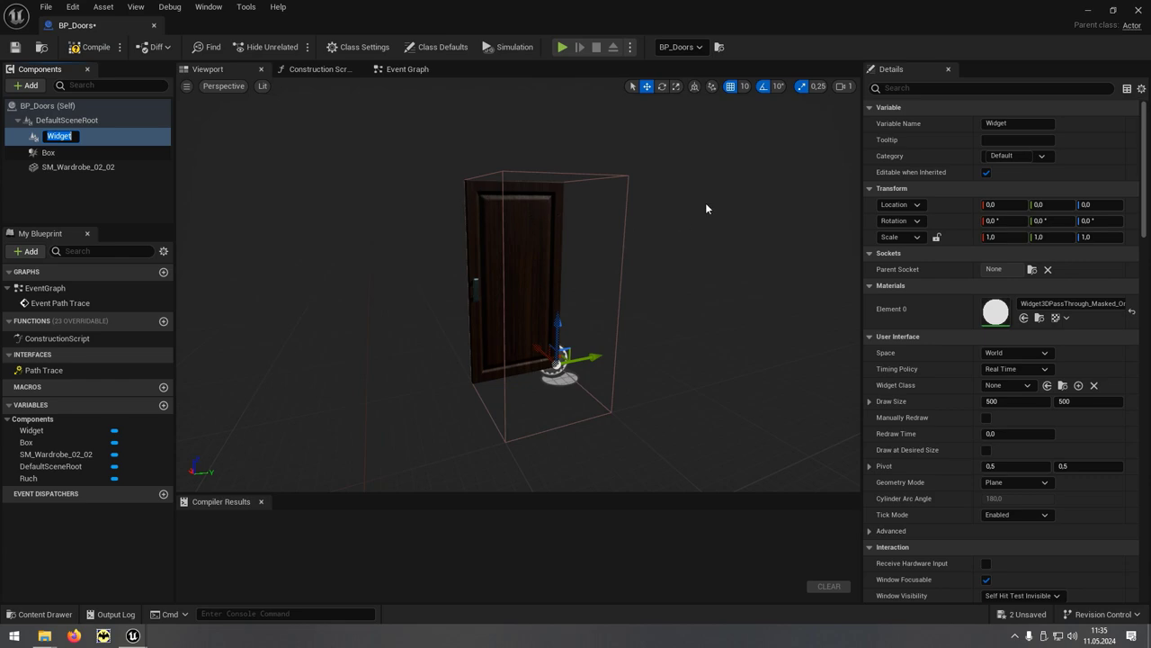
Select the InteractionWidget asset in the Content Browser and return to the maximized BP_Doors editor
drag(798, 20, 647, 68)
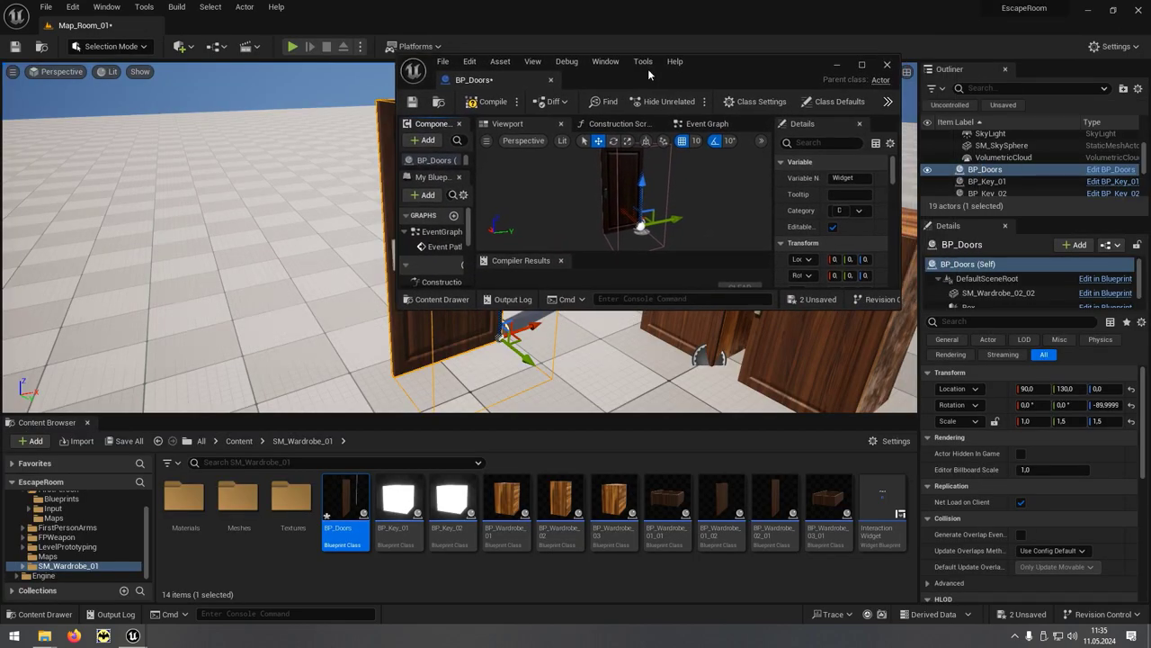
click(882, 537)
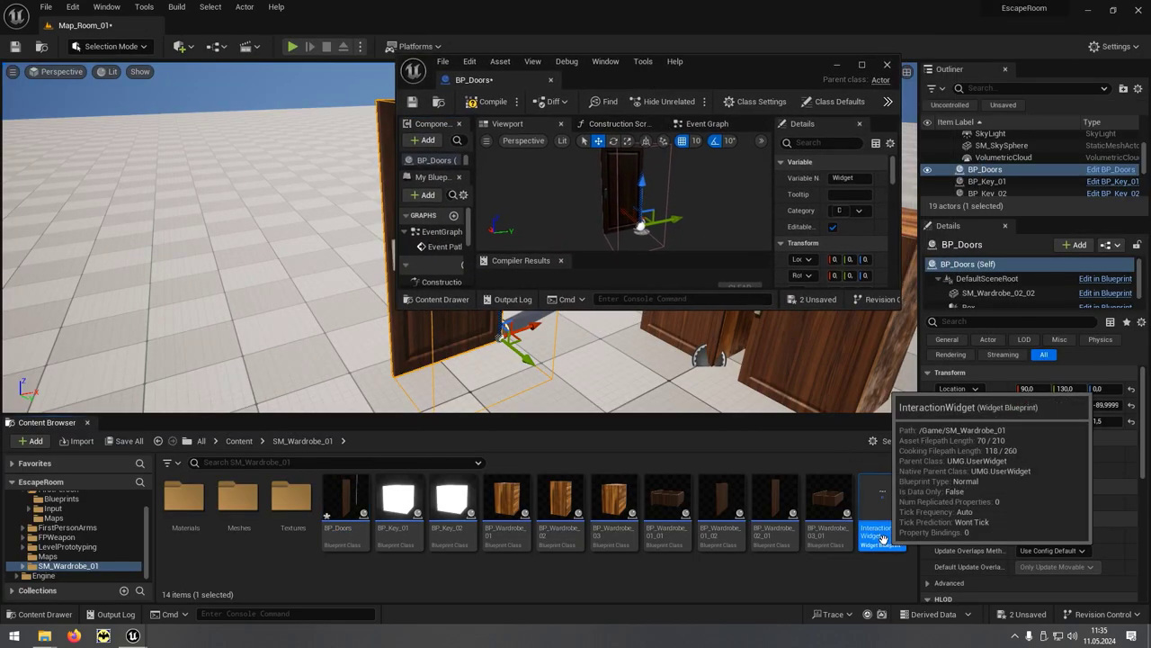
click(863, 67)
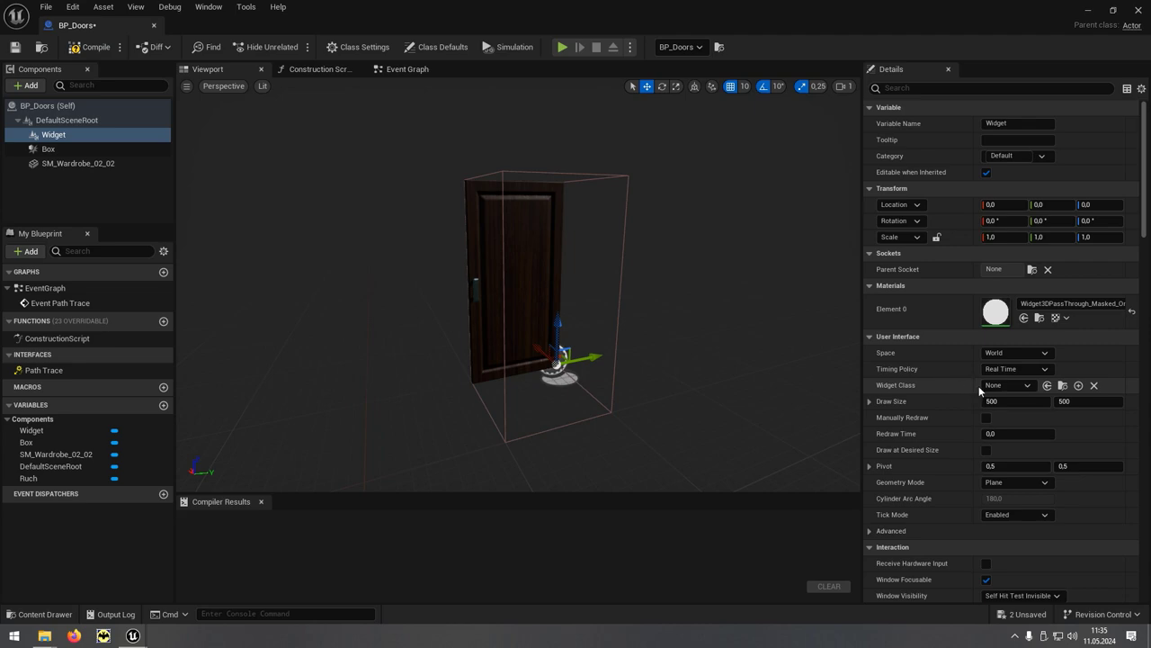
Assign InteractionWidget as the Widget component's Widget Class
click(1048, 386)
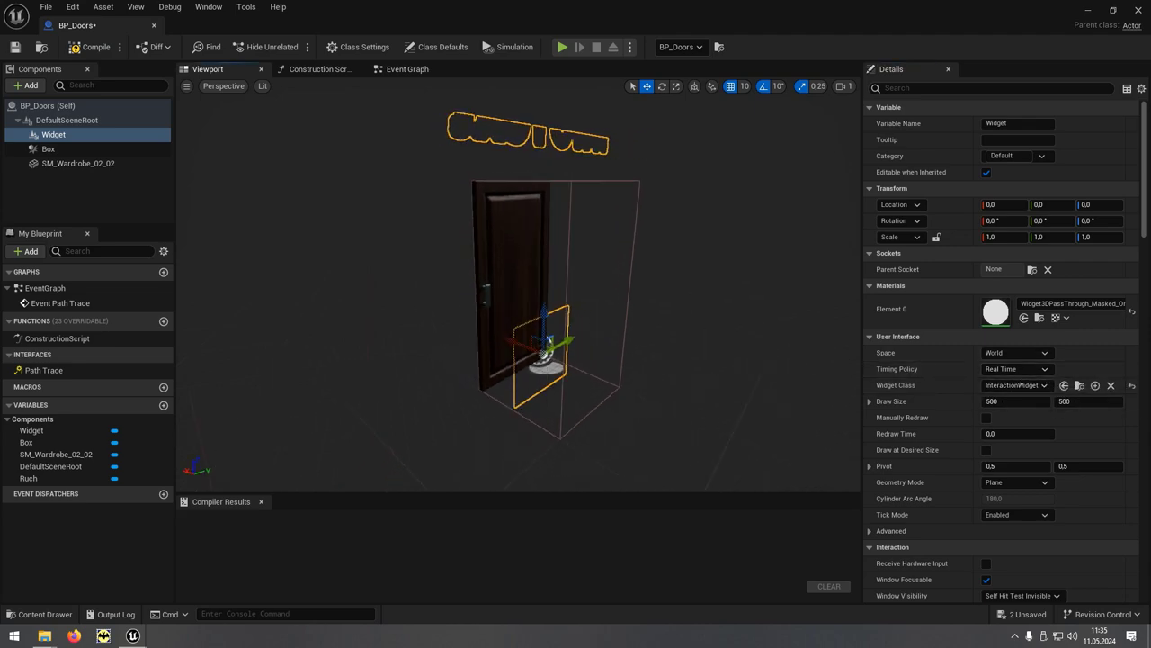
drag(674, 359, 674, 359)
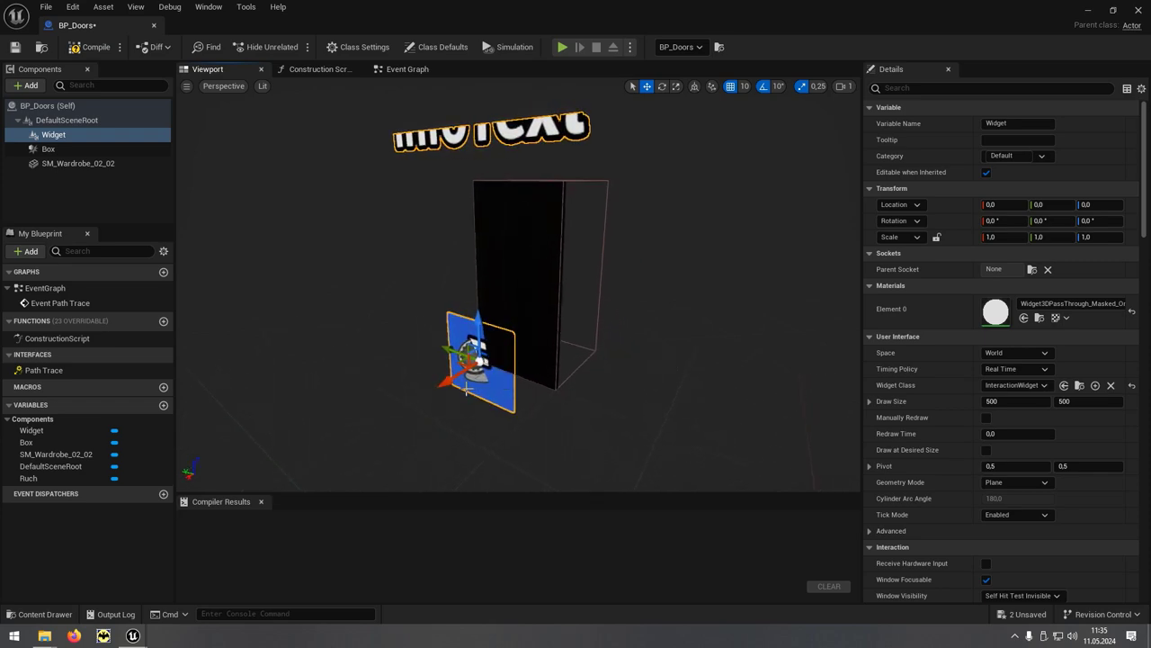
mouse_move(452, 378)
mouse_down()
mouse_move(666, 312)
mouse_move(640, 378)
mouse_up()
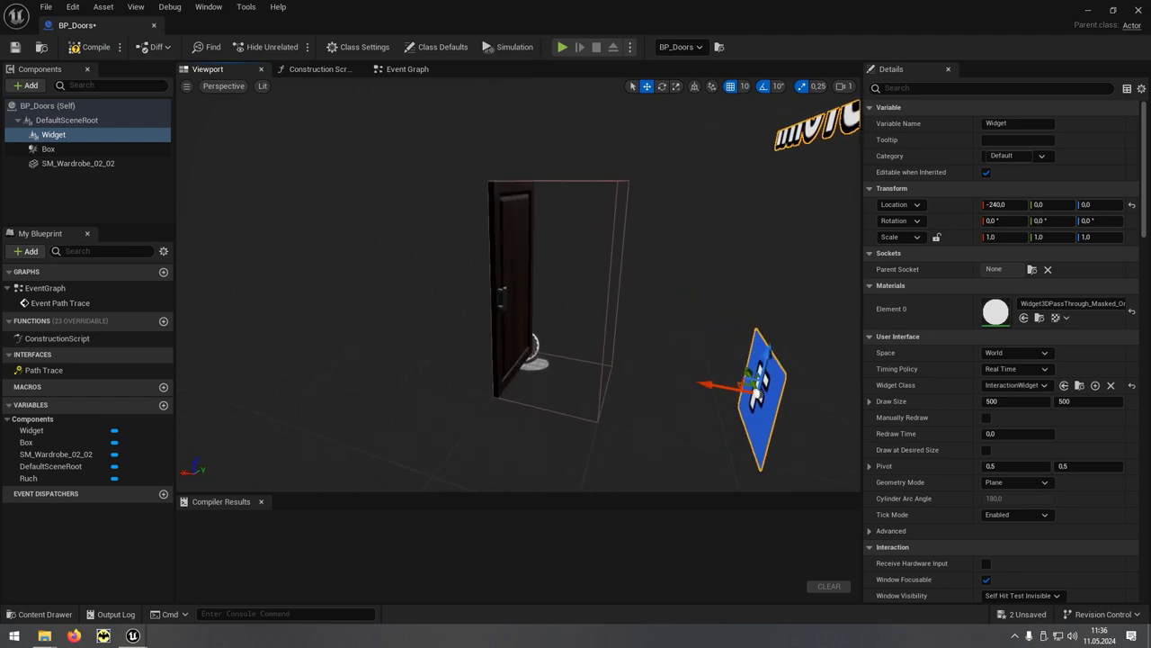
Rotate the widget about 180° and move it in to location -70 beside the door
key(e)
mouse_move(727, 415)
mouse_down()
mouse_move(739, 449)
mouse_move(788, 467)
mouse_up()
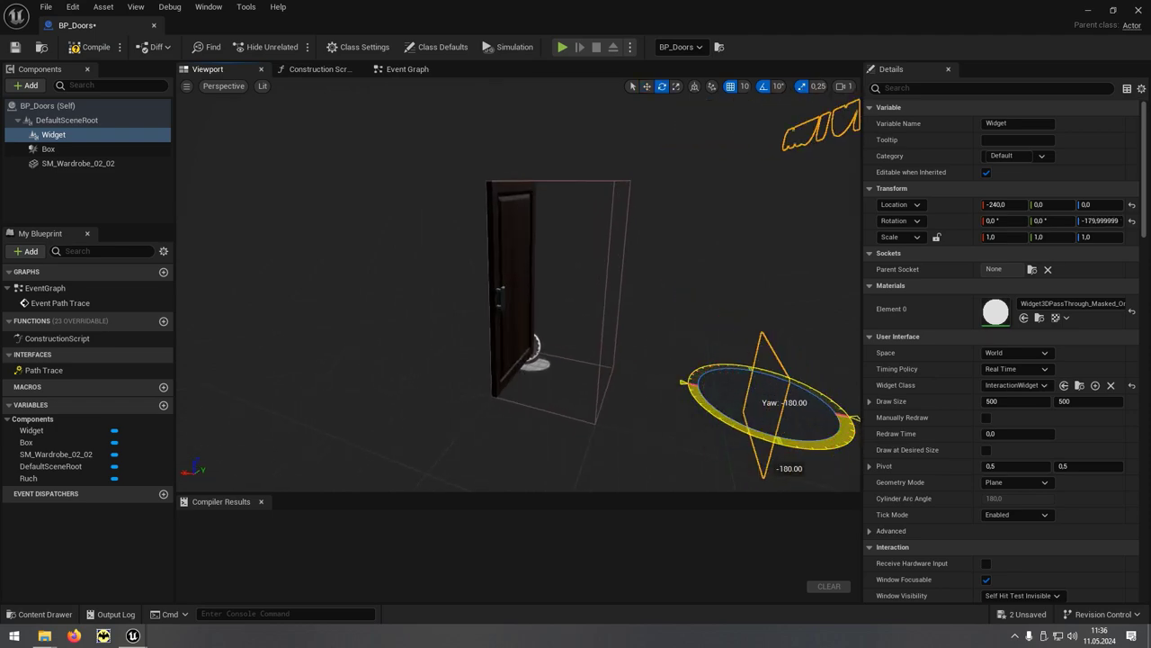
key(r)
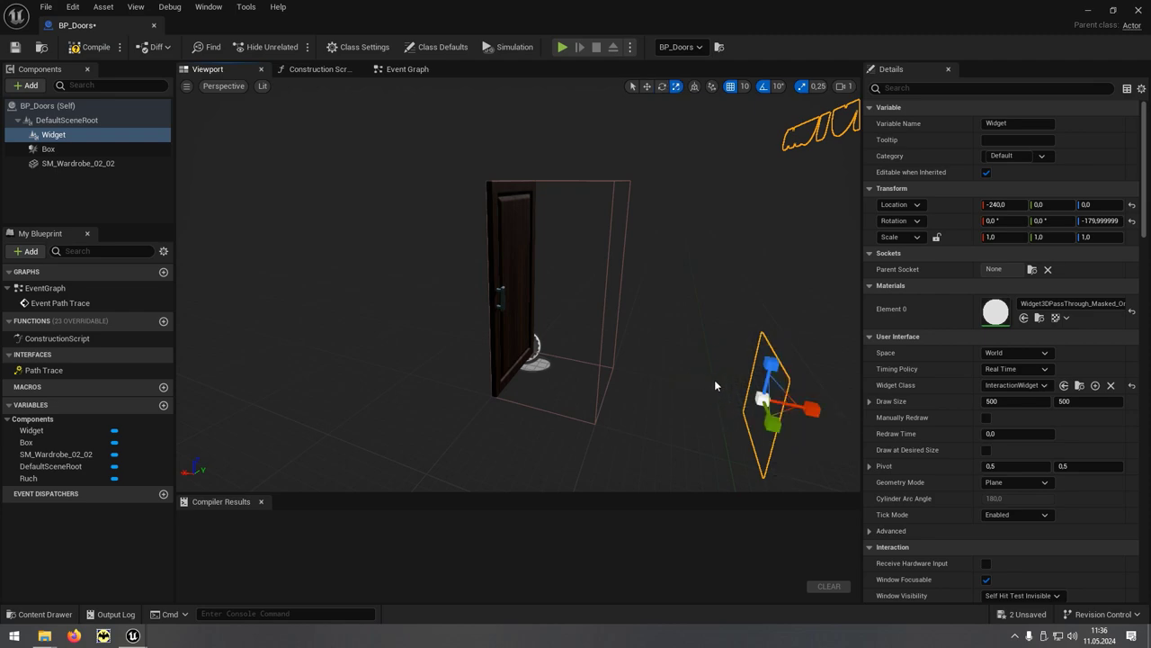
key(w)
drag(787, 406, 557, 387)
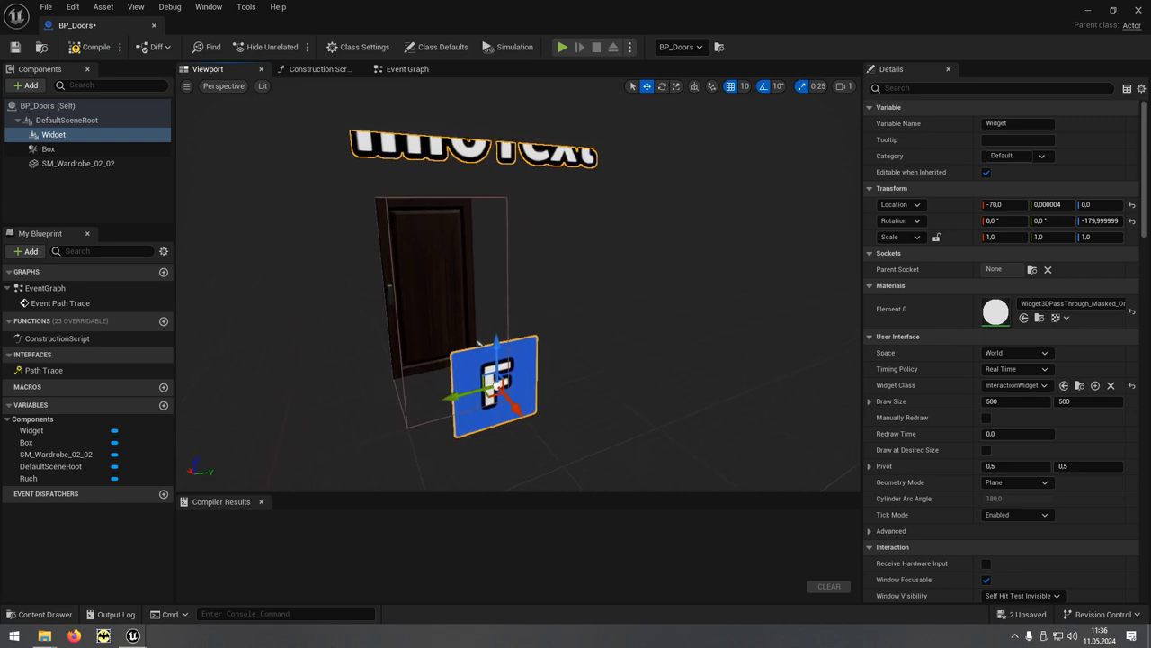
alt+drag(480, 343, 495, 341)
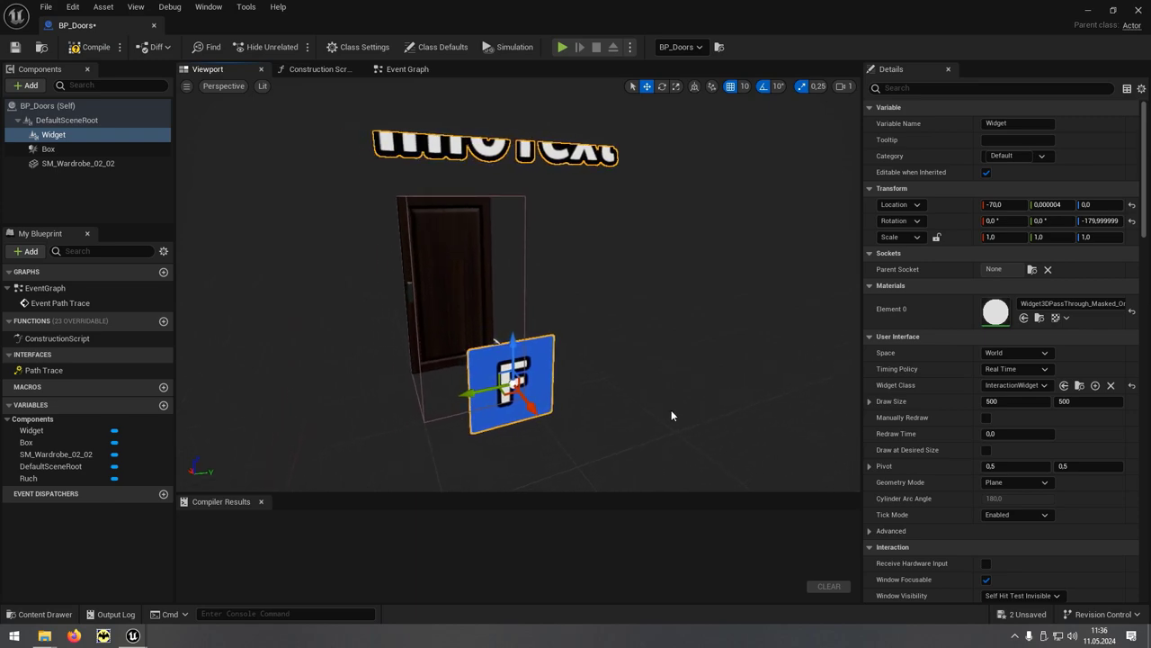
Set the widget's Draw Size to 1280 x 720
click(1008, 402)
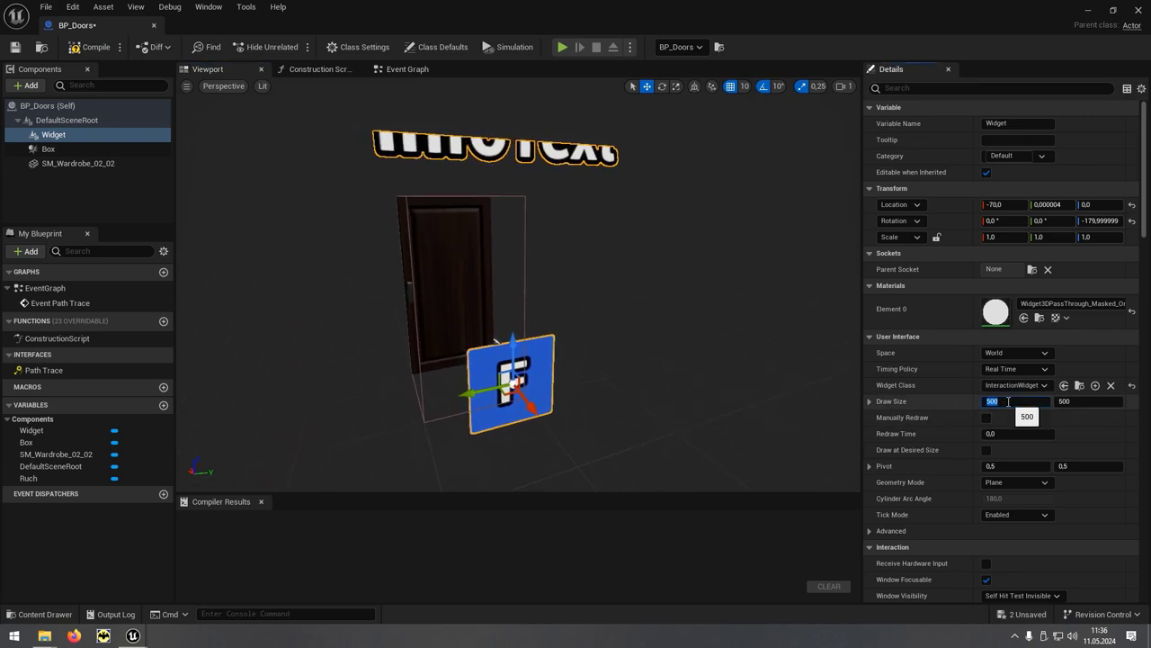
text(12)
text(80)
key(Tab)
text(720)
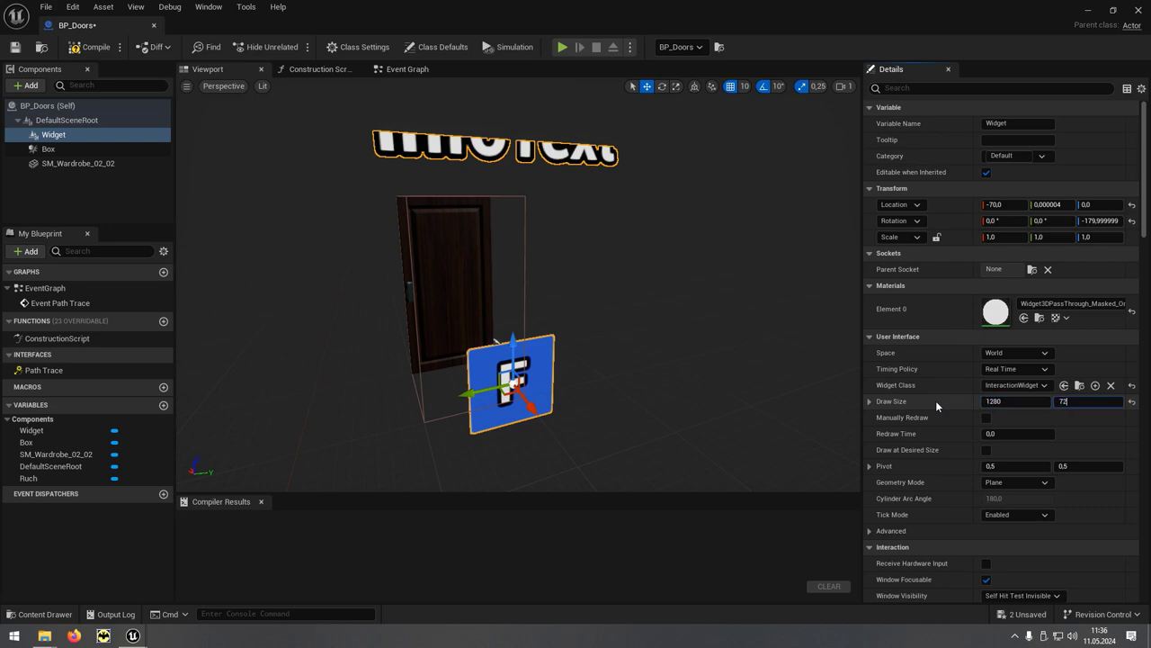
key(Return)
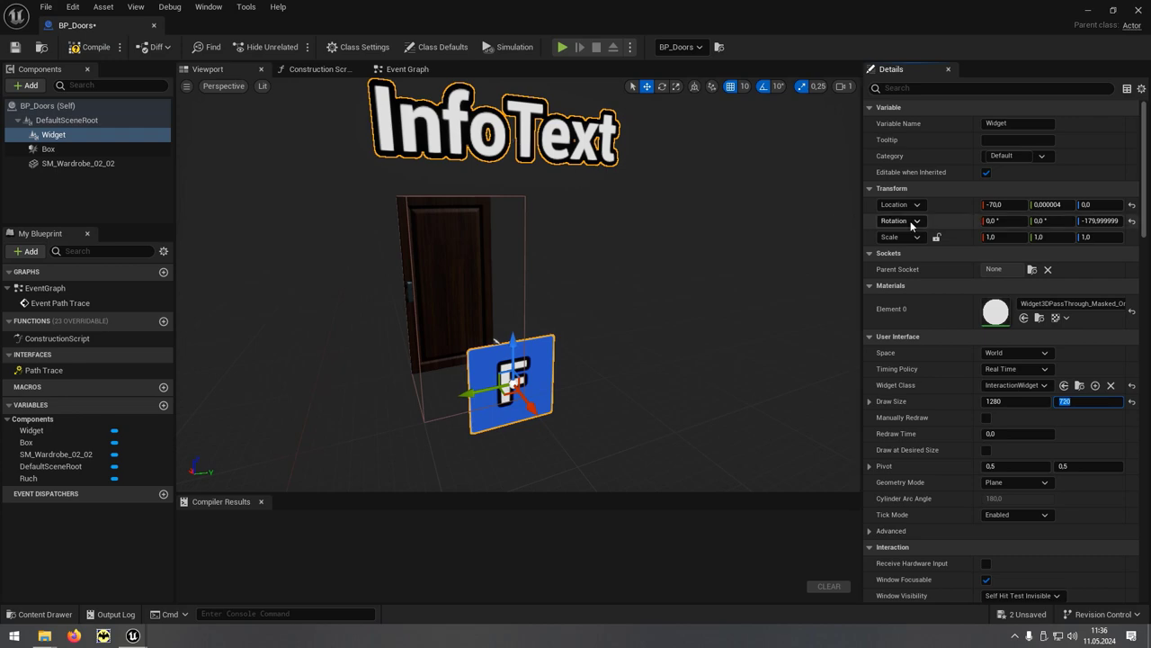
Scale the widget to 0.1 on all axes and raise it onto the door's face
click(1007, 237)
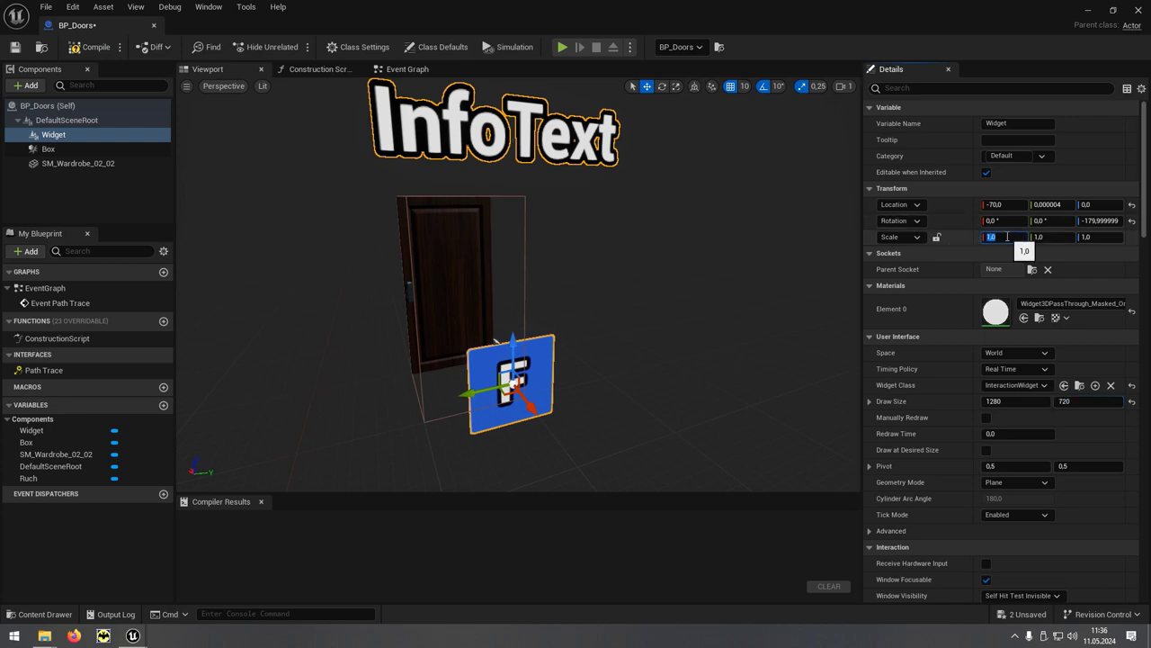
text(,1)
key(Tab)
text(1)
key(Tab)
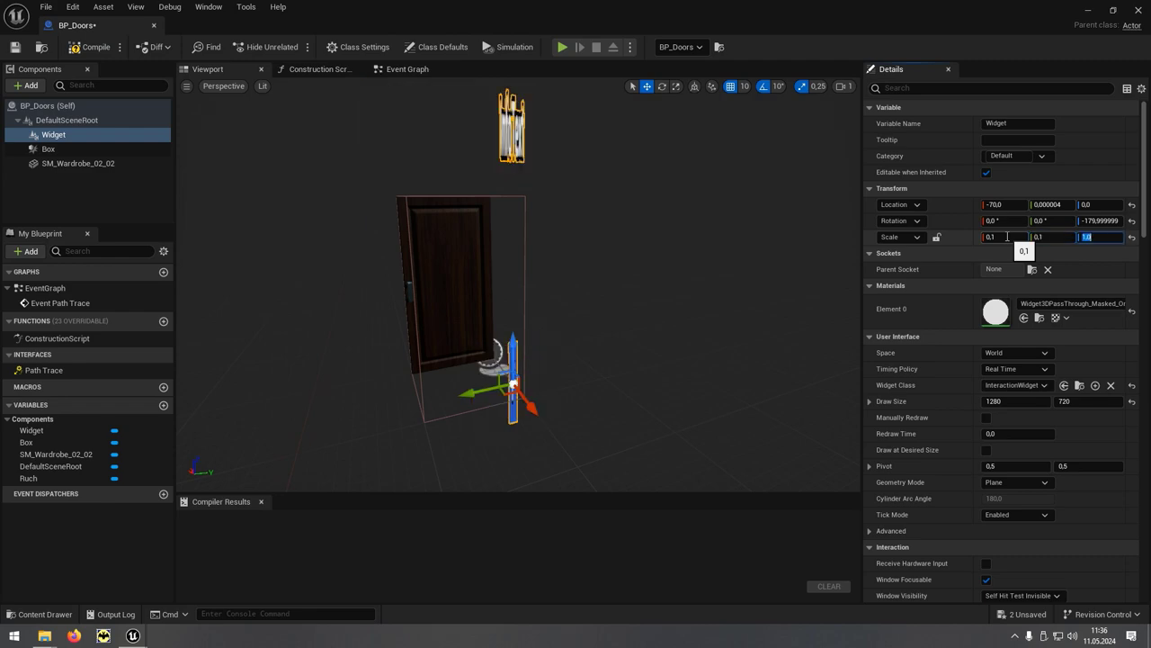
text(,1)
key(Return)
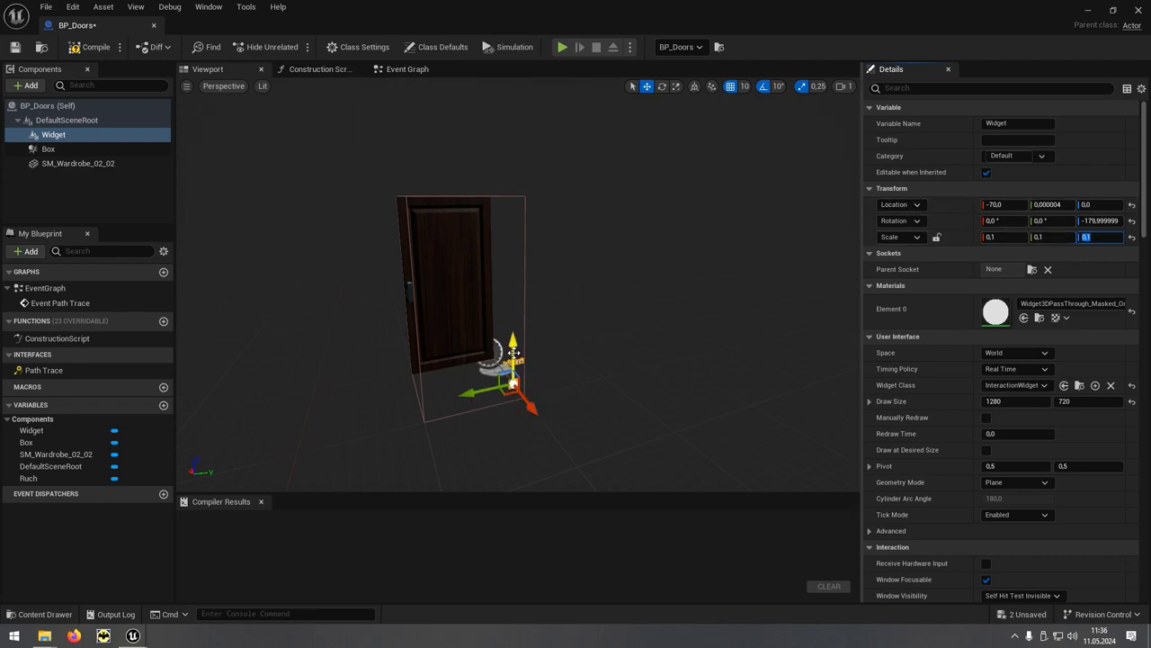
mouse_move(522, 345)
mouse_down()
mouse_move(490, 297)
mouse_move(425, 314)
mouse_move(452, 281)
mouse_up()
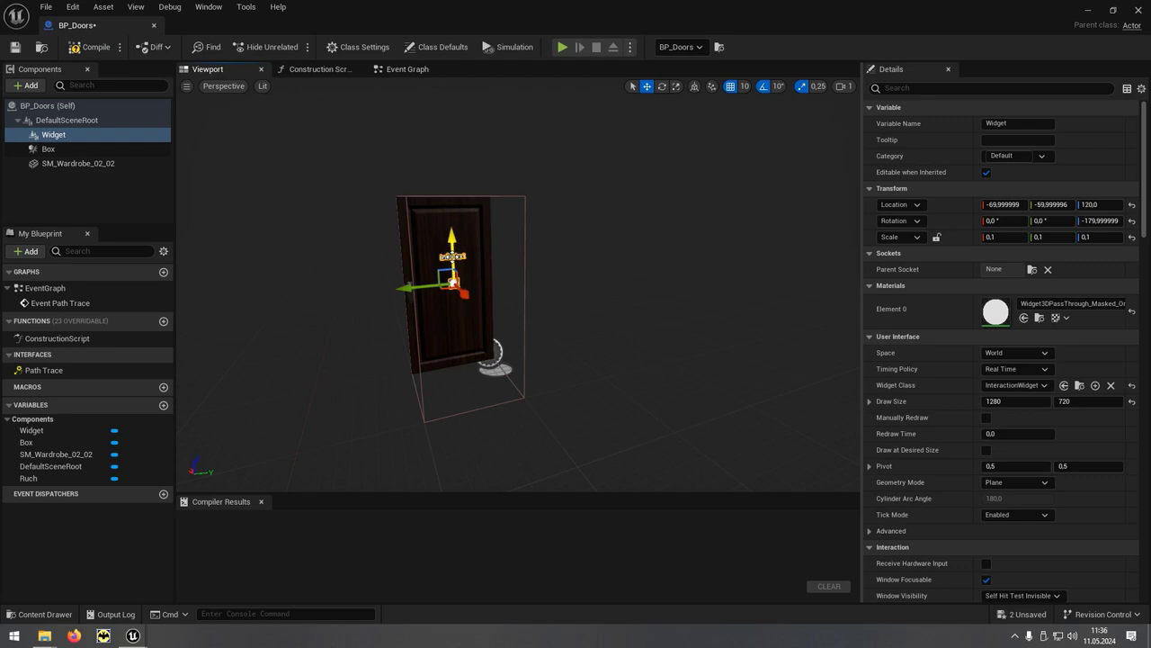
right_drag(452, 281, 521, 288)
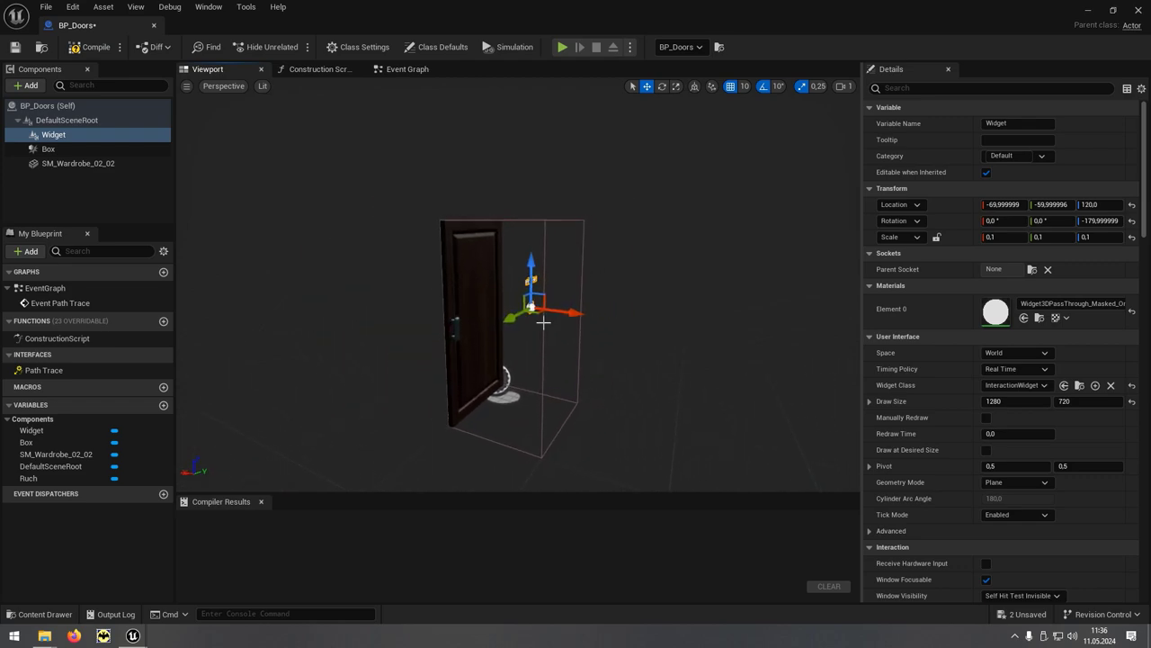
drag(556, 312, 529, 310)
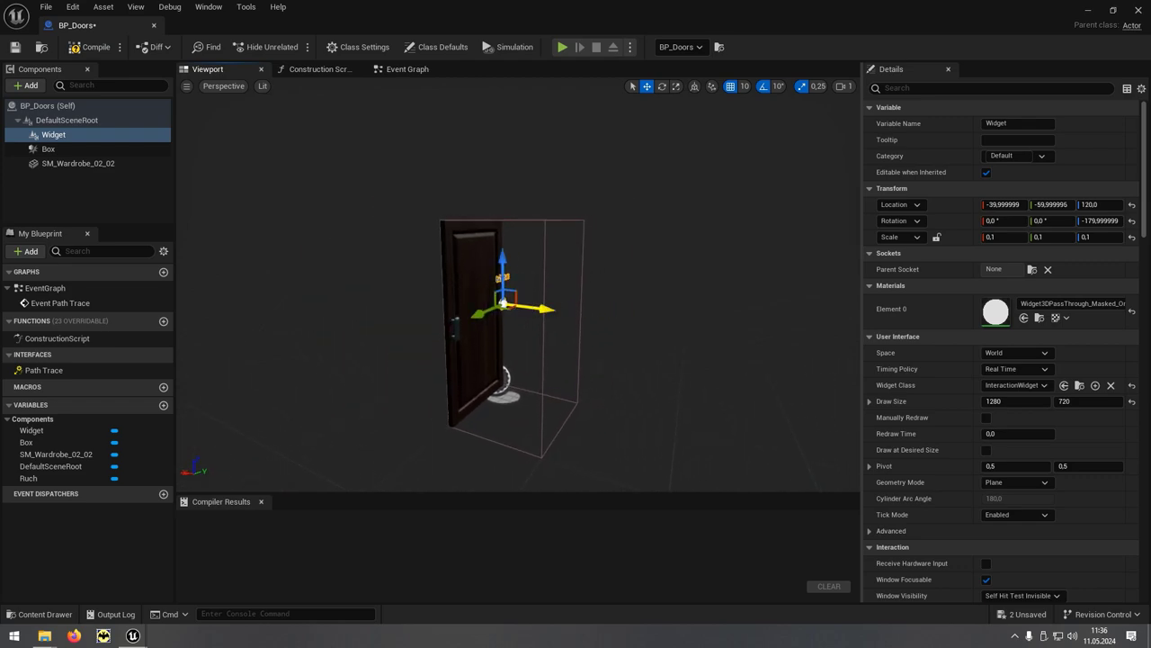
right_drag(529, 310, 554, 306)
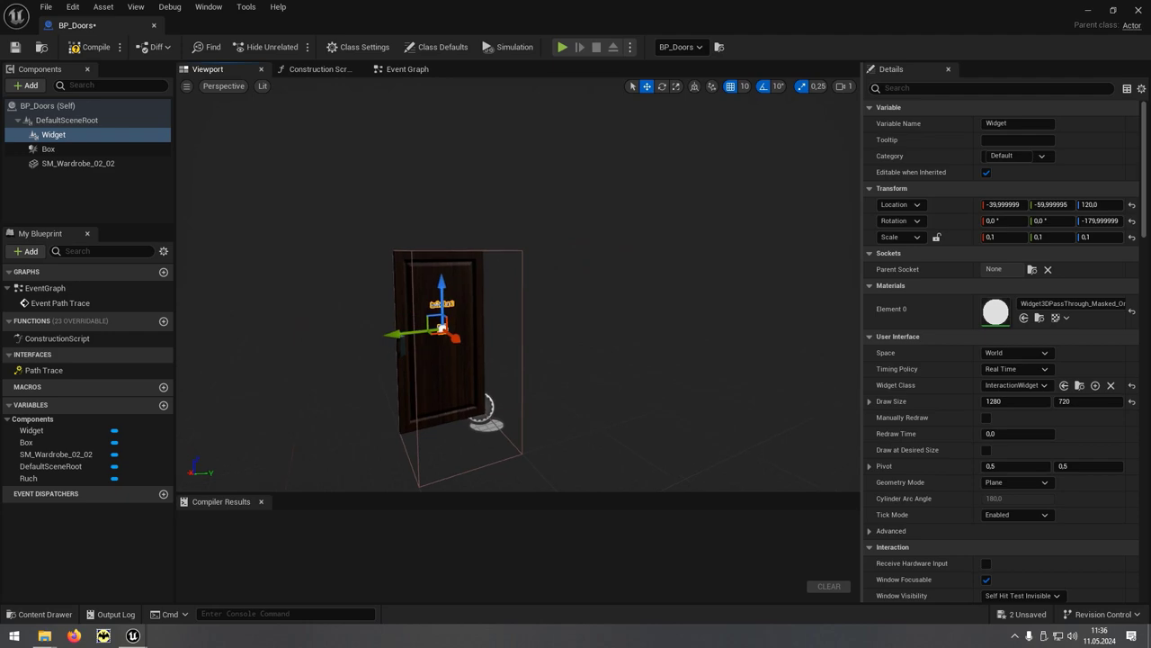
Increase the widget's scale to 0.2 on all axes
click(1004, 238)
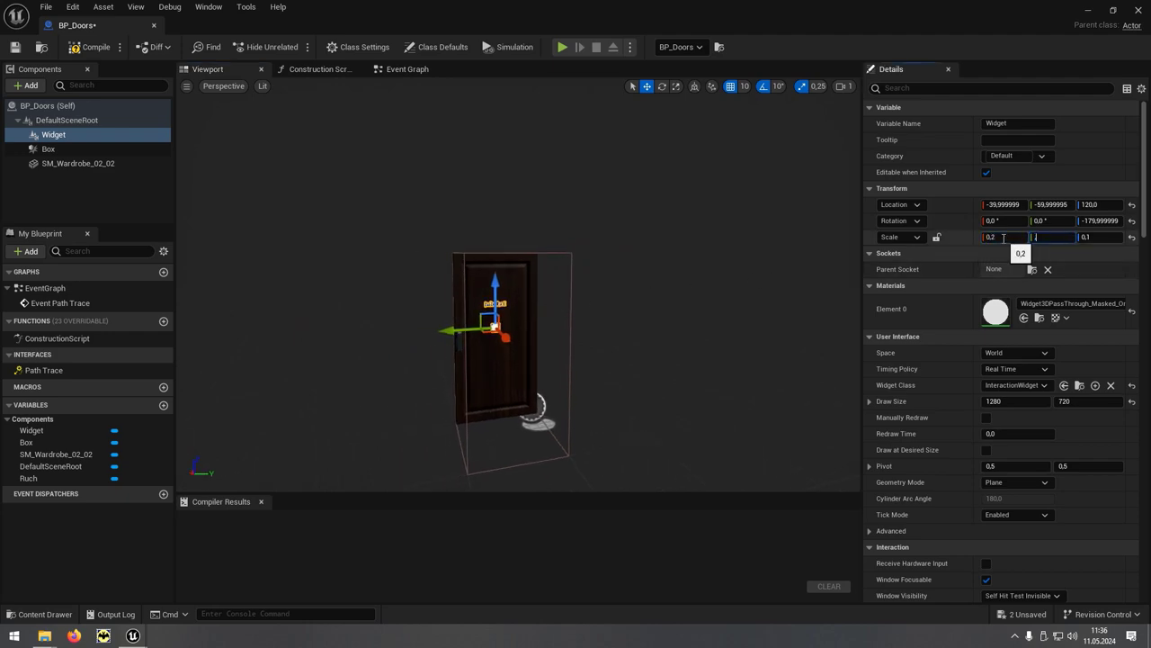
text(,2)
key(Tab)
key(Return)
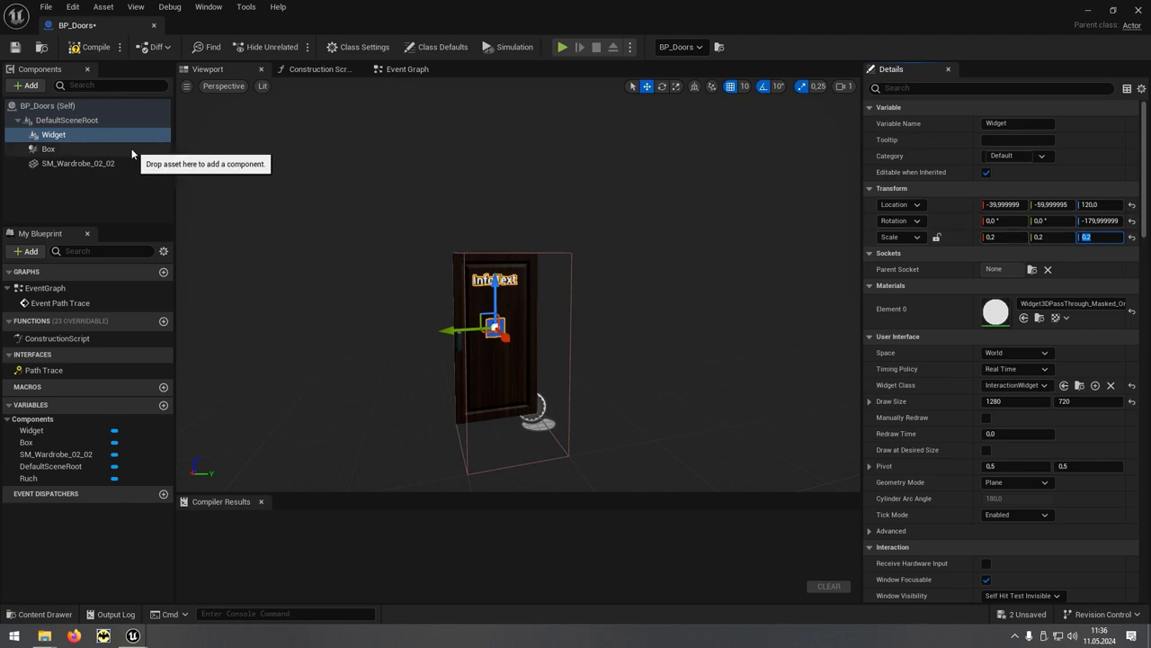
click(132, 150)
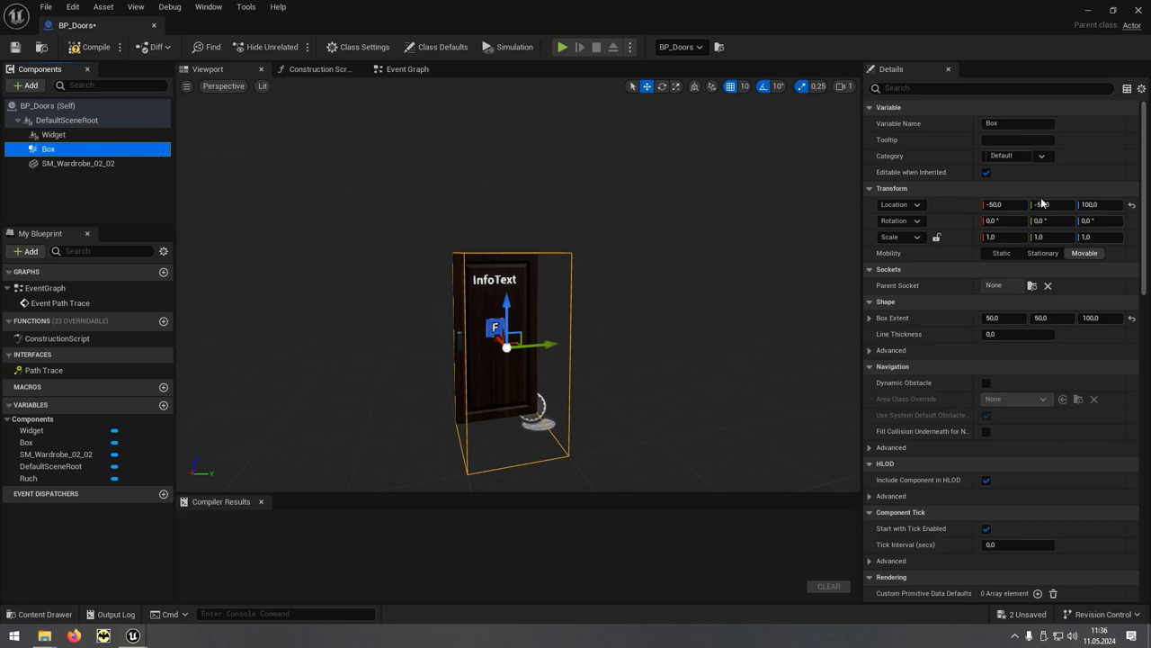
Add On Component Begin Overlap and End Overlap events for the Box to the Event Graph
drag(1146, 210, 1146, 479)
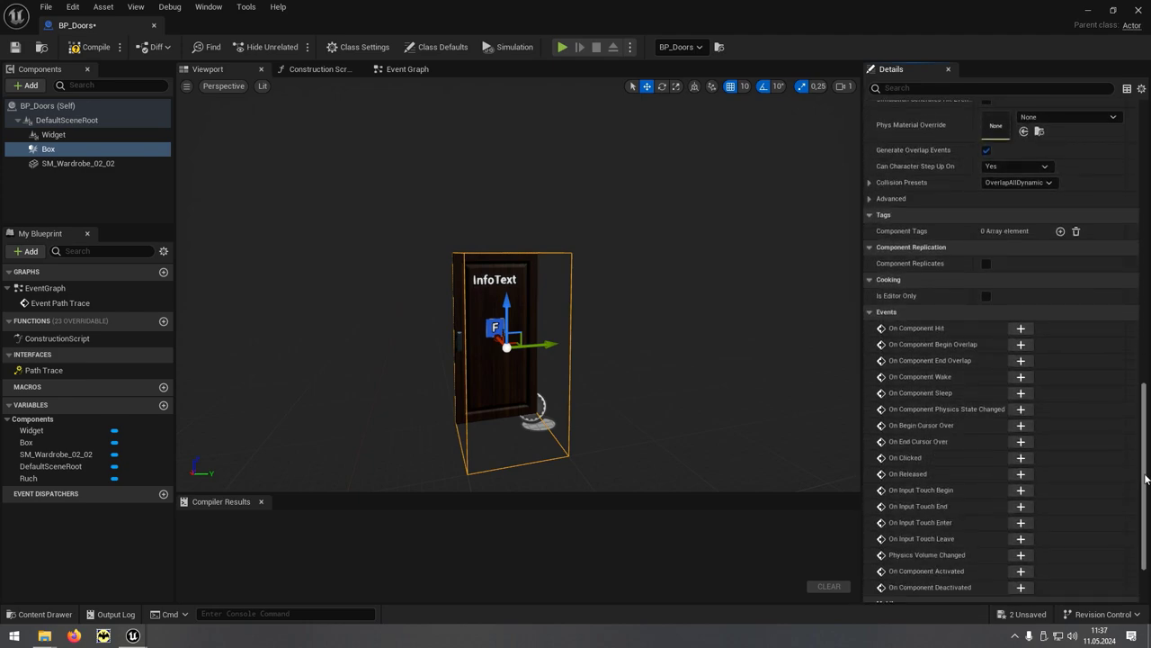
click(1023, 344)
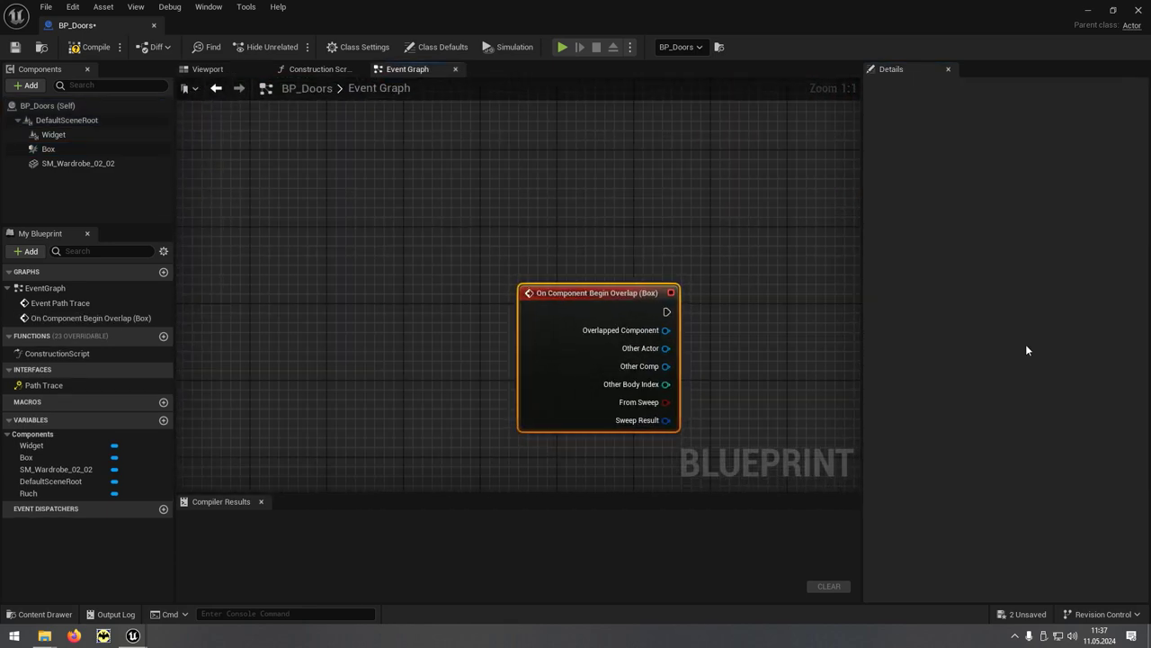
click(233, 72)
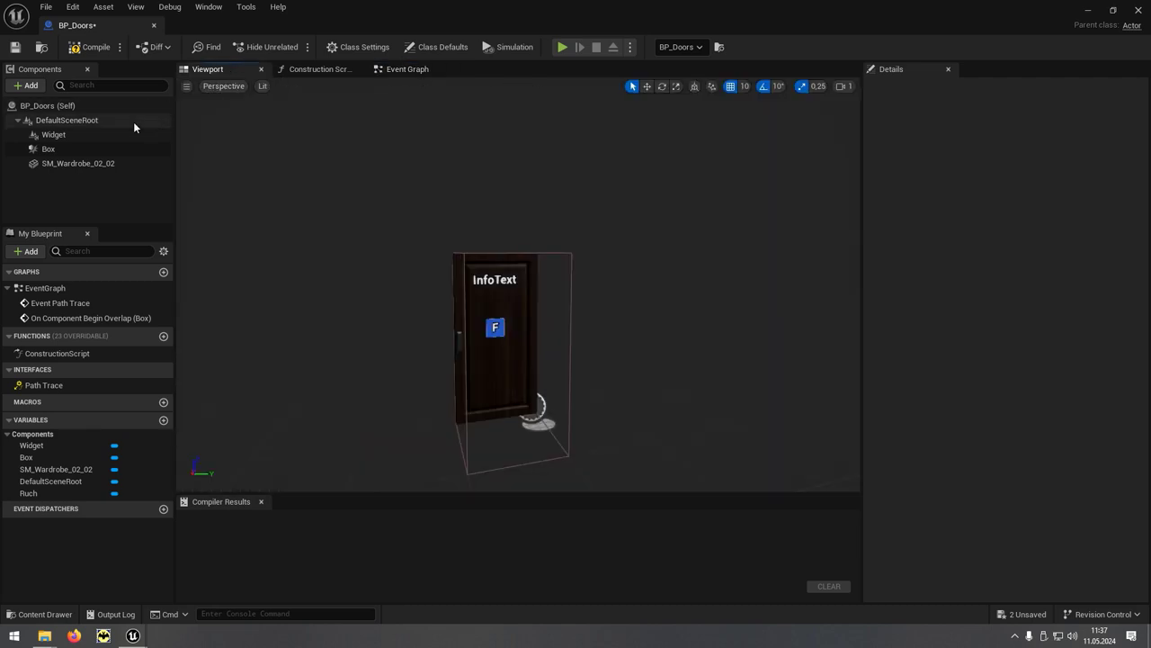
click(124, 150)
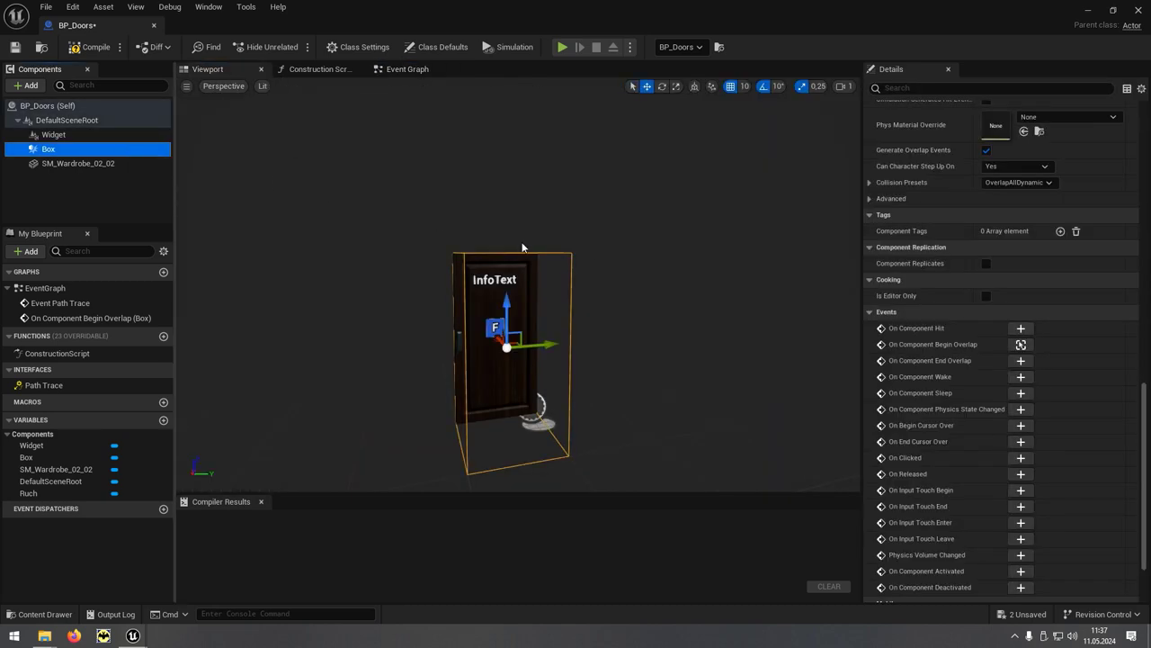
click(1025, 362)
right_drag(751, 288, 679, 367)
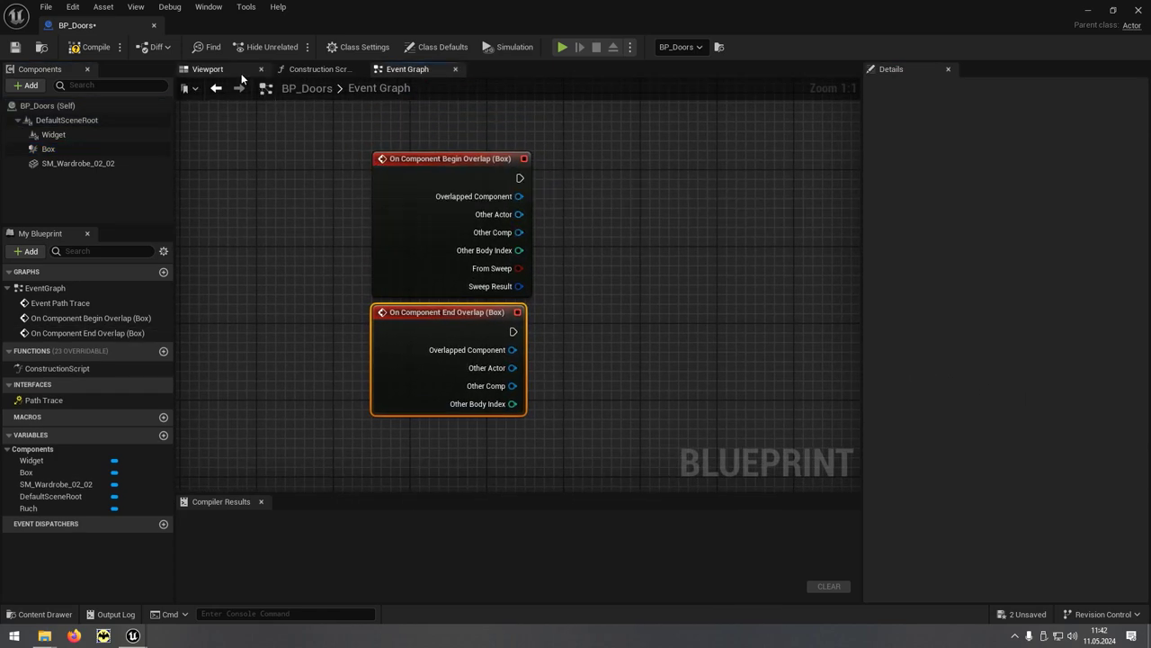
Back in the Viewport, select the Widget component and scroll through its Details
click(201, 72)
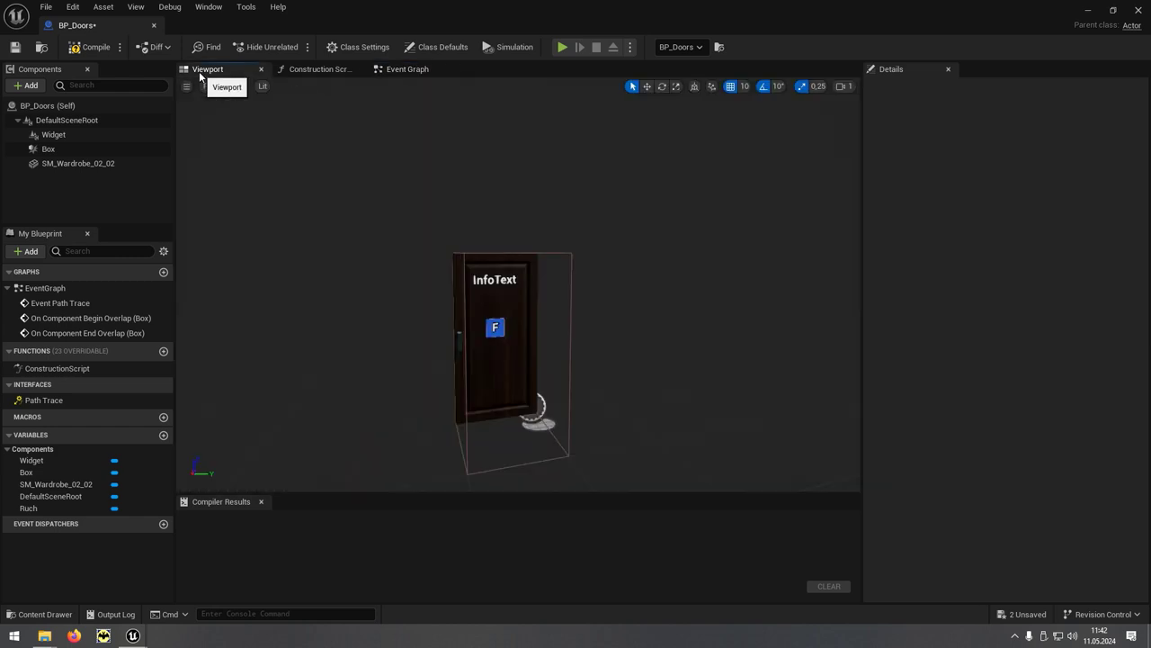
click(93, 136)
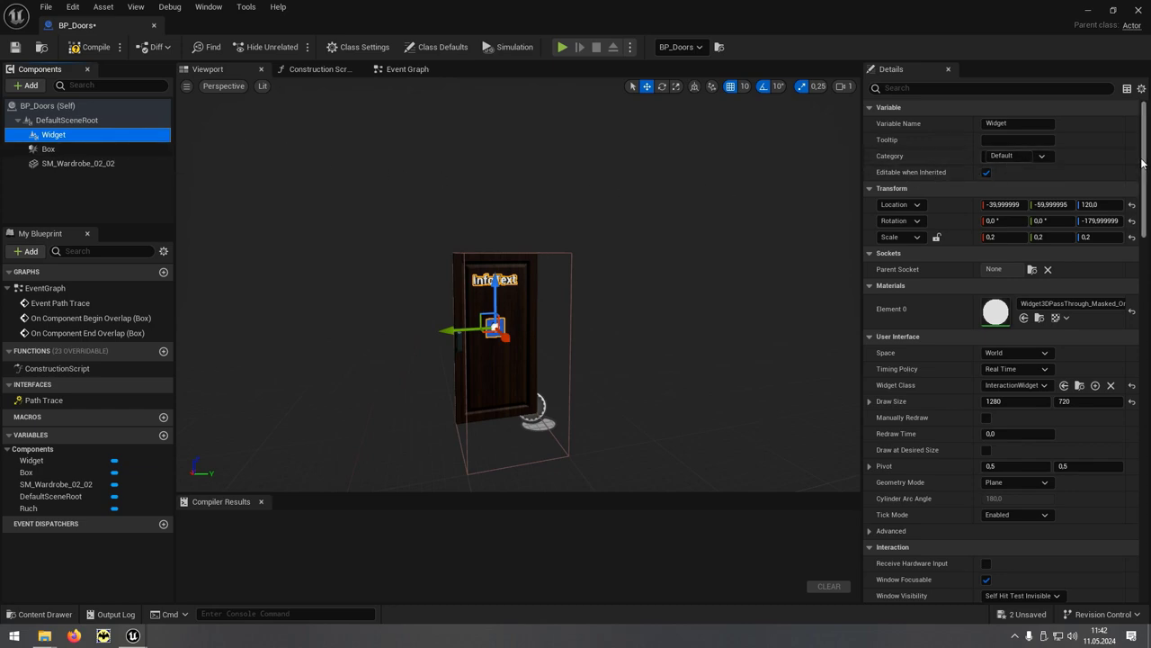
drag(1142, 164, 1146, 379)
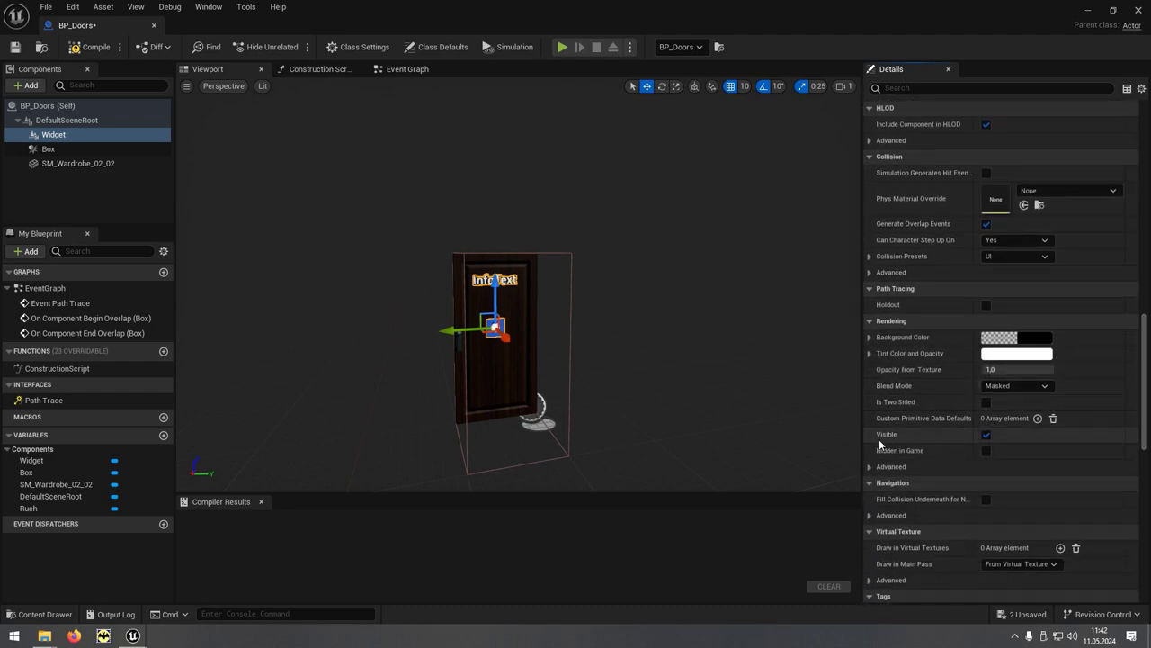
Uncheck the Widget's Rendering > Visible option, then return to the Event Graph
click(986, 435)
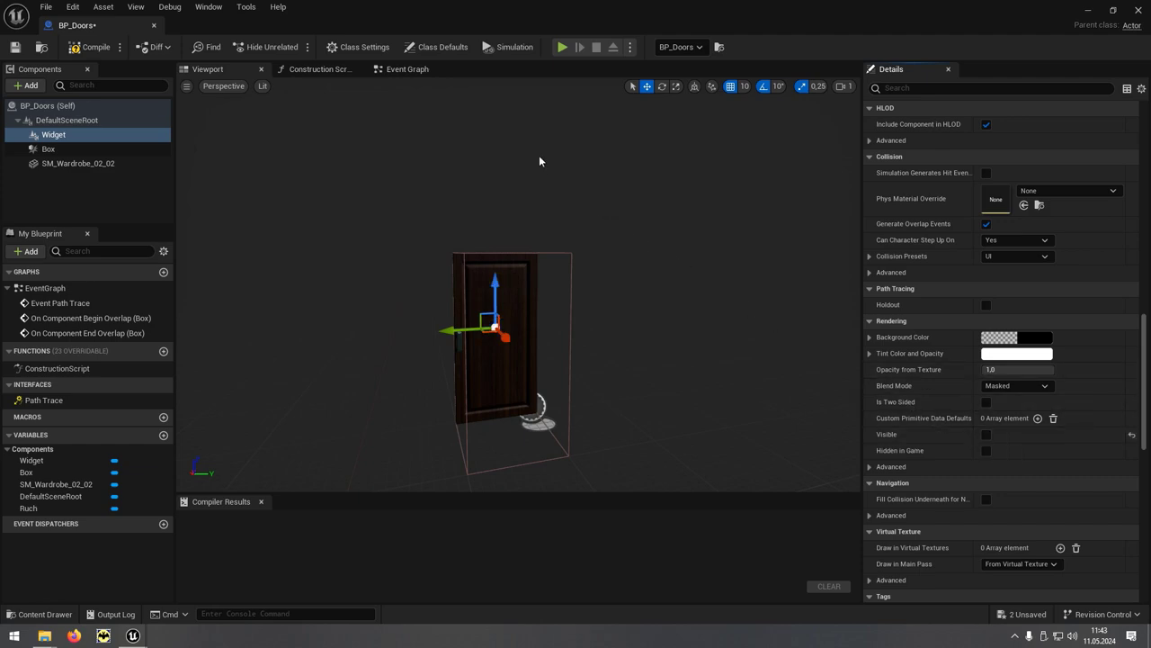
click(421, 74)
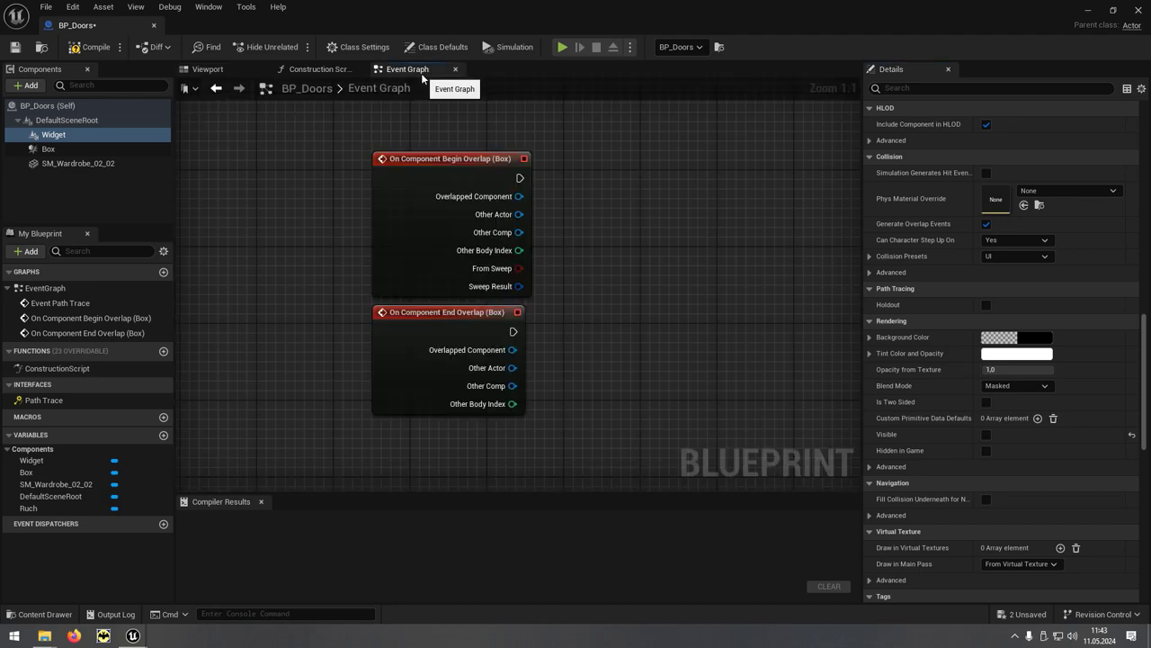
Drop a Widget reference into the graph and add a Toggle Visibility node from it
drag(457, 317, 457, 358)
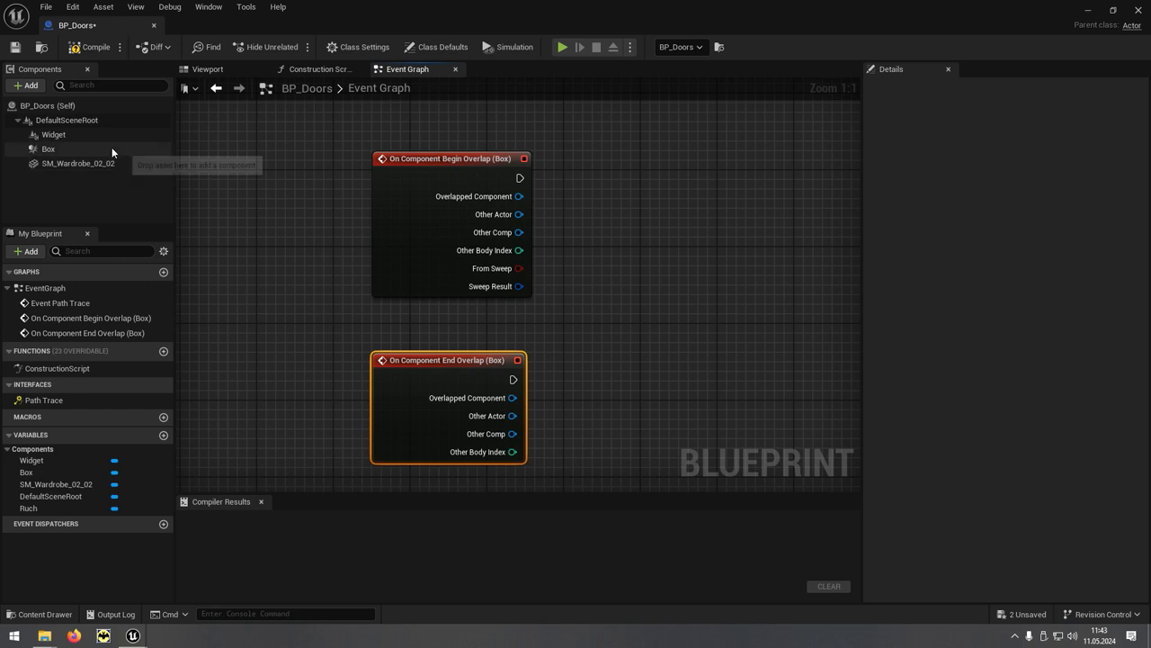
mouse_move(76, 137)
mouse_down()
mouse_move(304, 268)
mouse_move(450, 315)
mouse_move(598, 284)
mouse_up()
text(set)
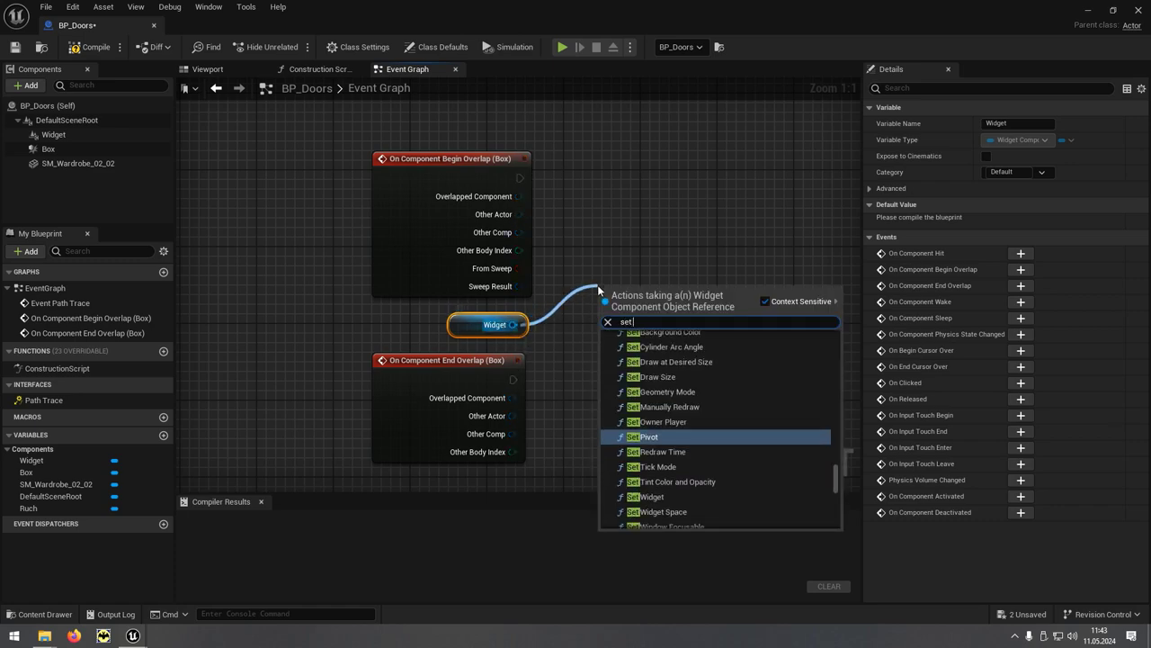
text( vi)
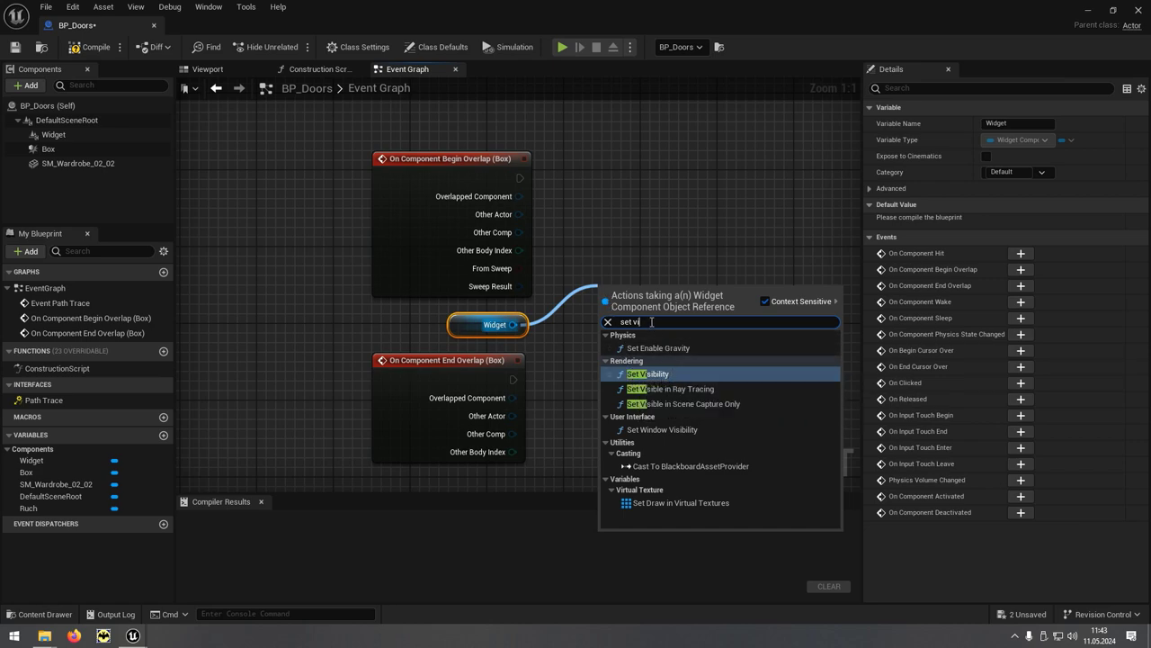
text(toggl)
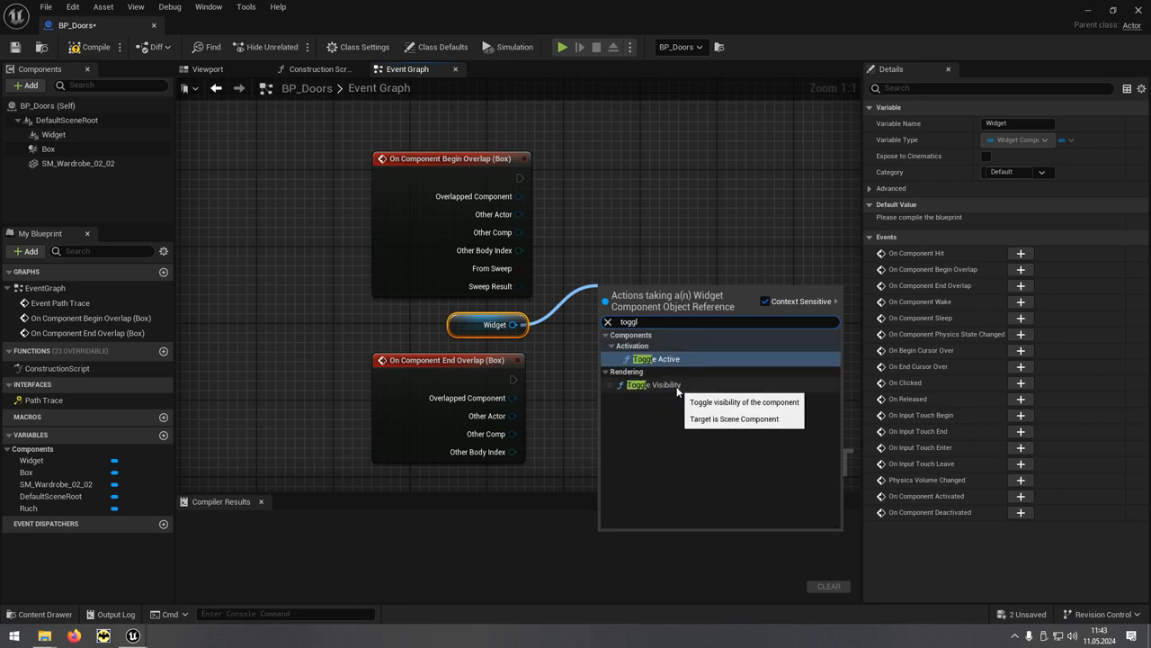
click(684, 387)
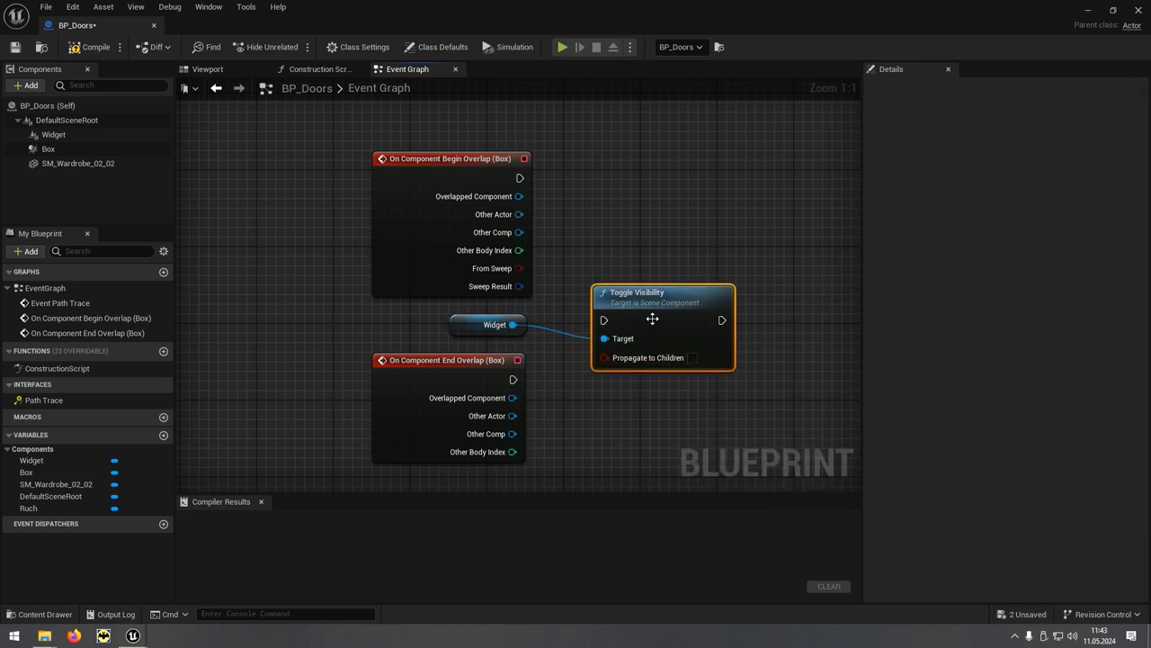
Wire the end-overlap event into Toggle Visibility and compile BP_Doors
drag(640, 285, 520, 179)
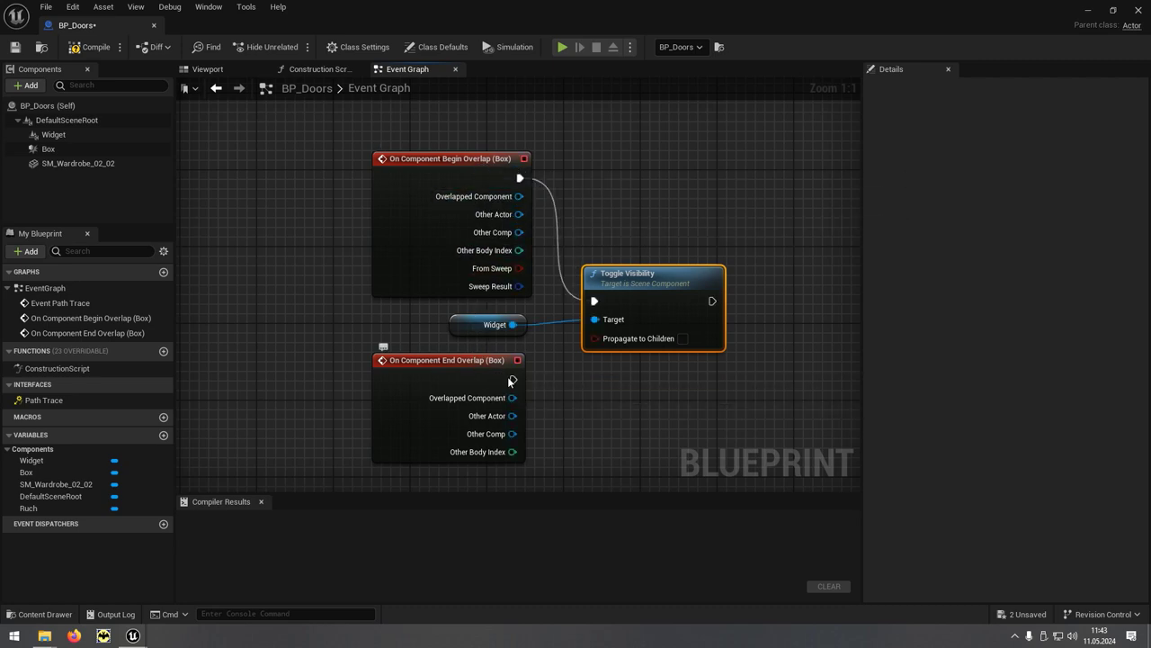
drag(510, 380, 594, 301)
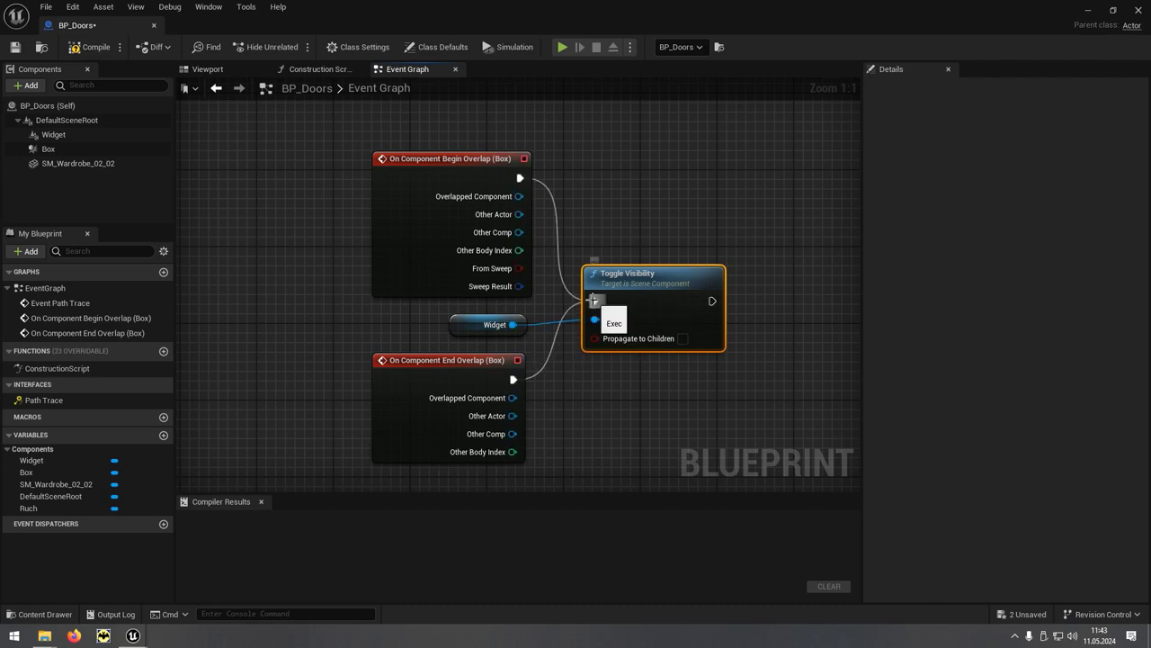
click(97, 49)
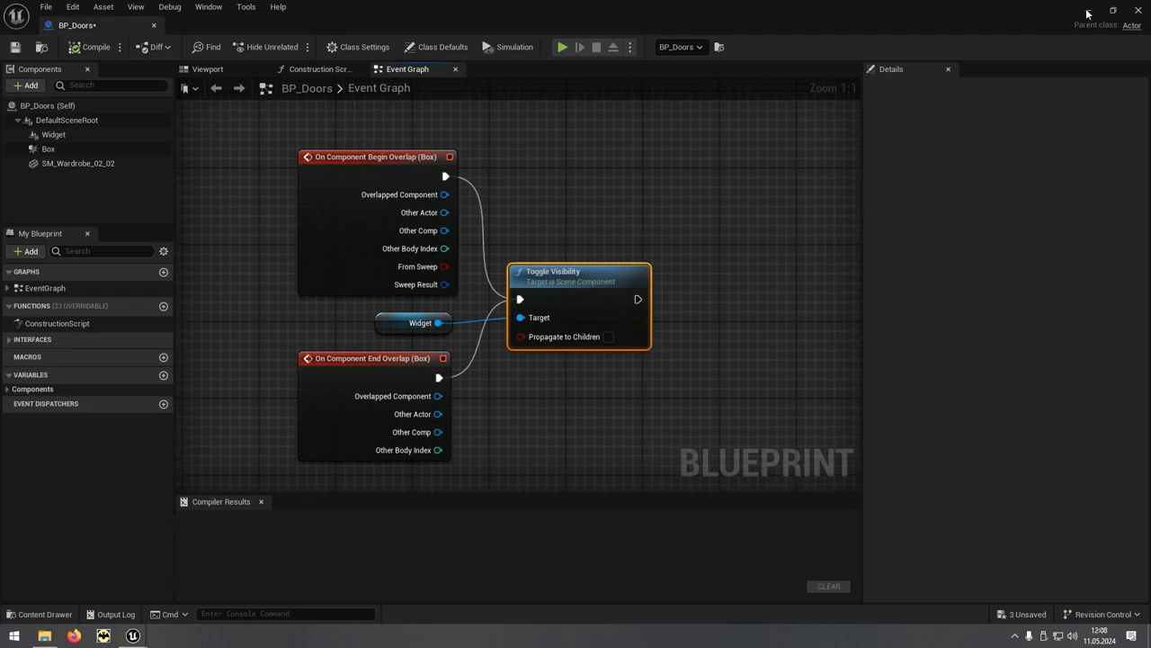
Play the level, walk to the door and back to check the InfoText/F prompt, then stop
click(1088, 11)
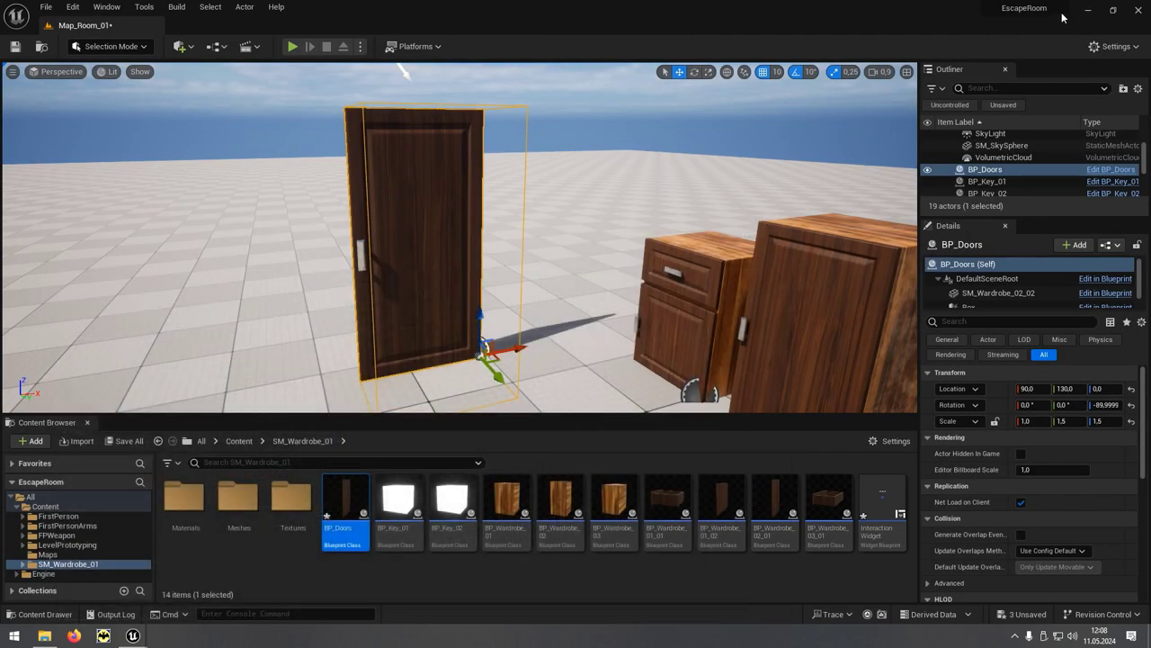
click(293, 46)
click(445, 158)
key(w)
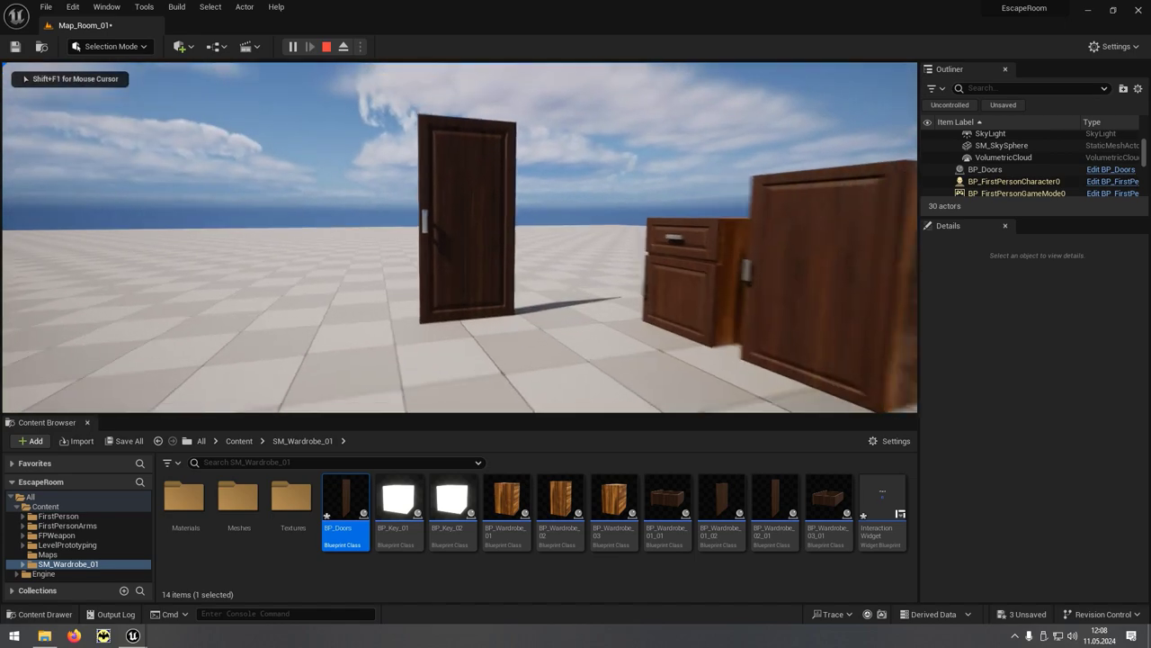
key(w)
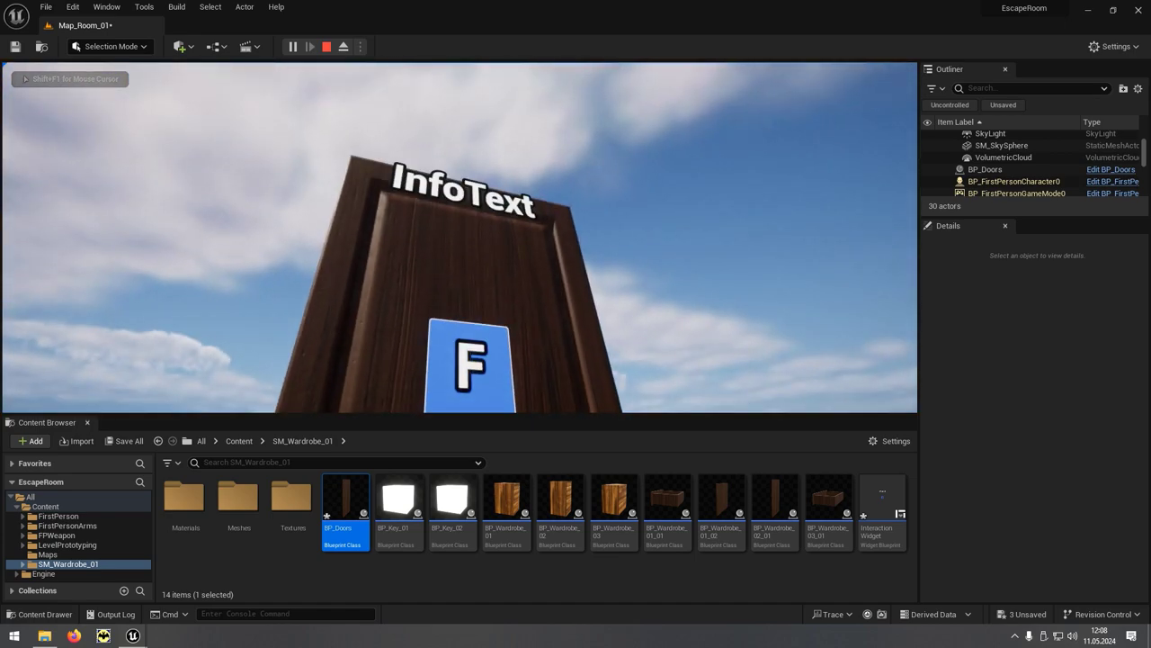
key(s)
key(w)
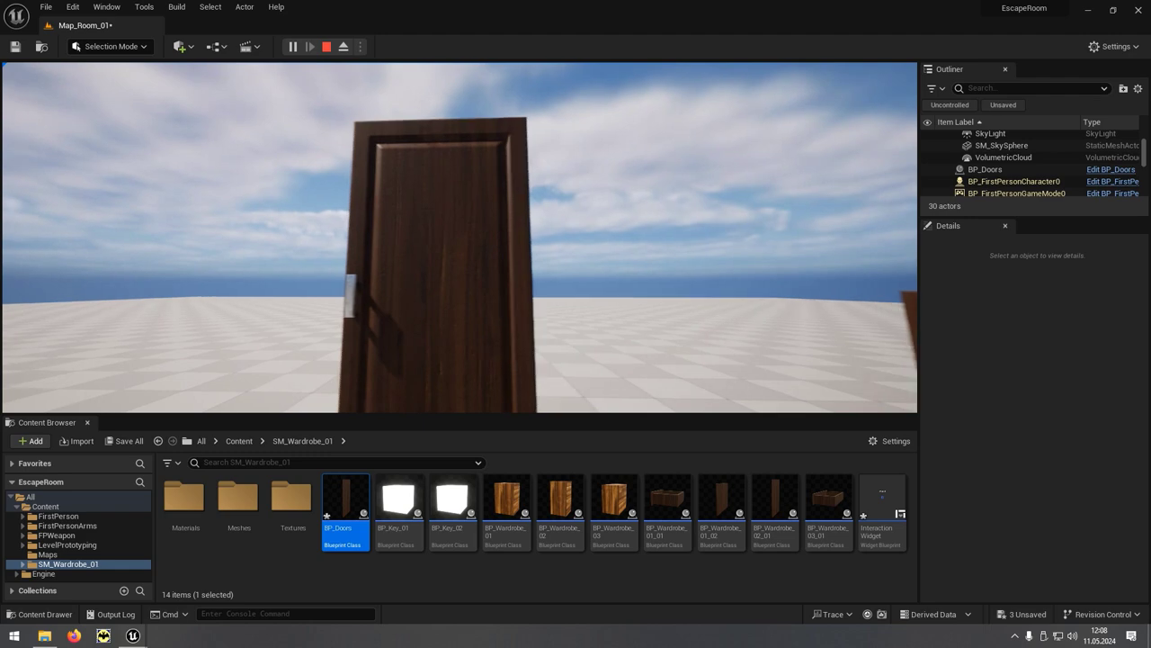
key(s)
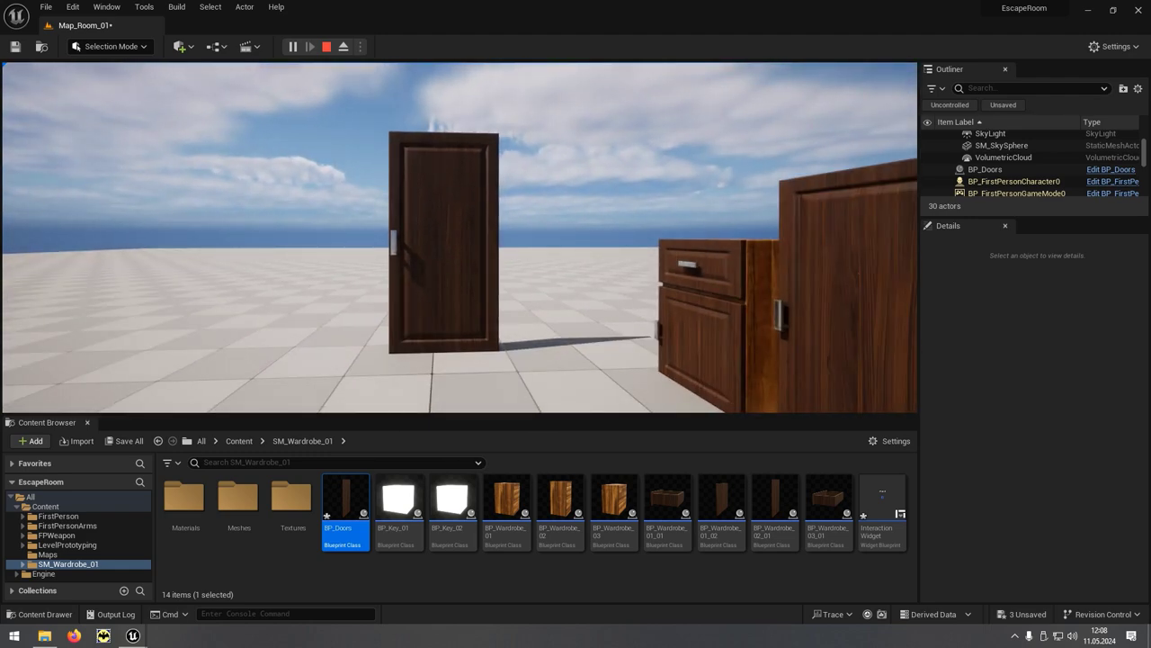
key(Escape)
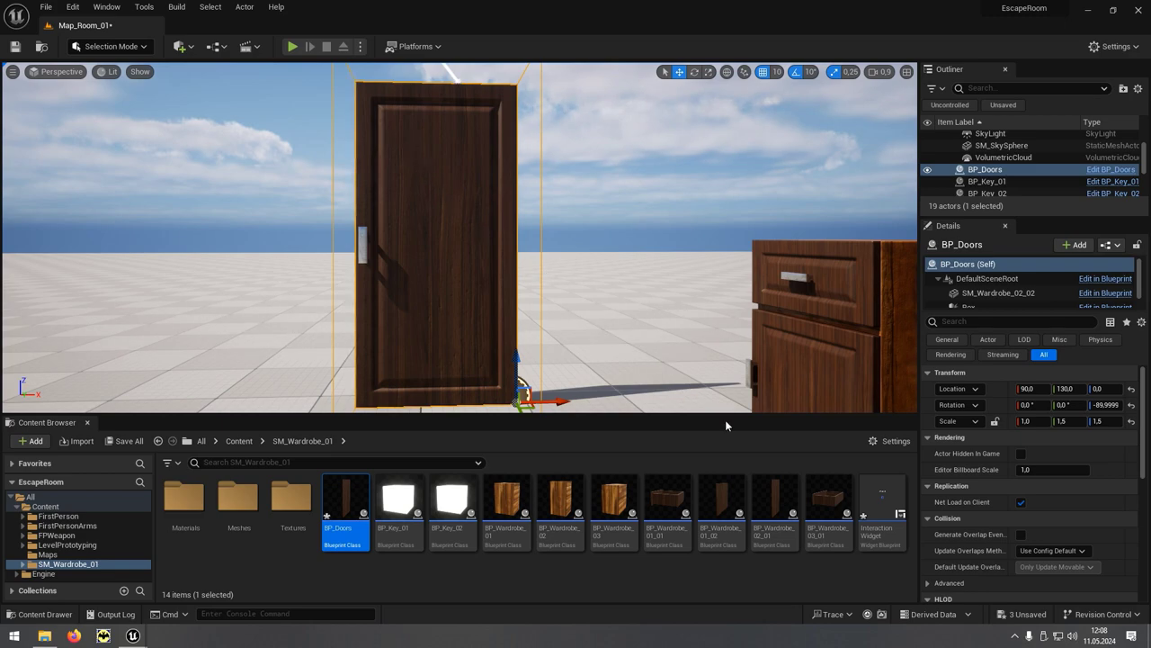
click(890, 536)
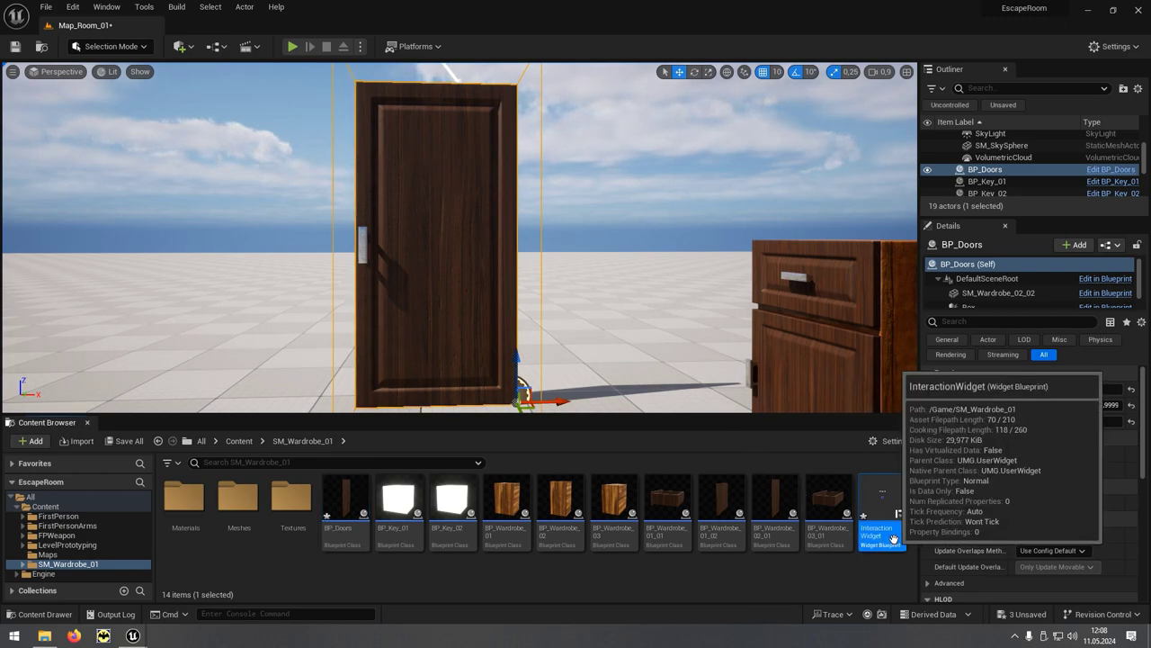
In InteractionWidget's Designer, move InfoText and the F button lower, InfoText just above F
double_click(893, 538)
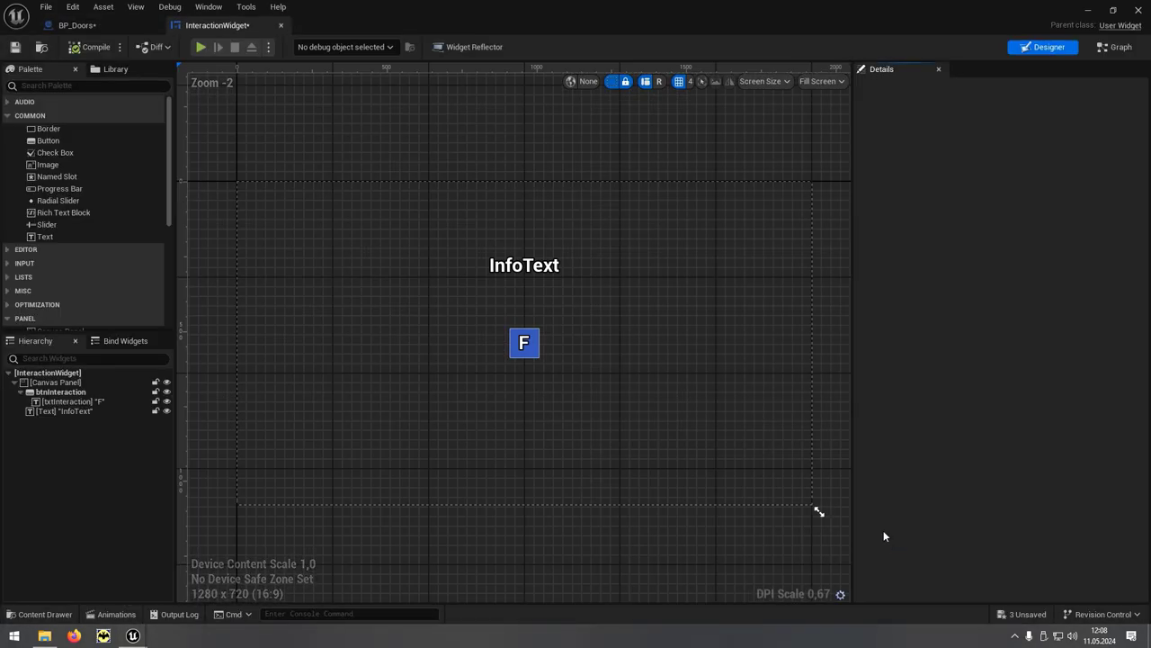
click(536, 355)
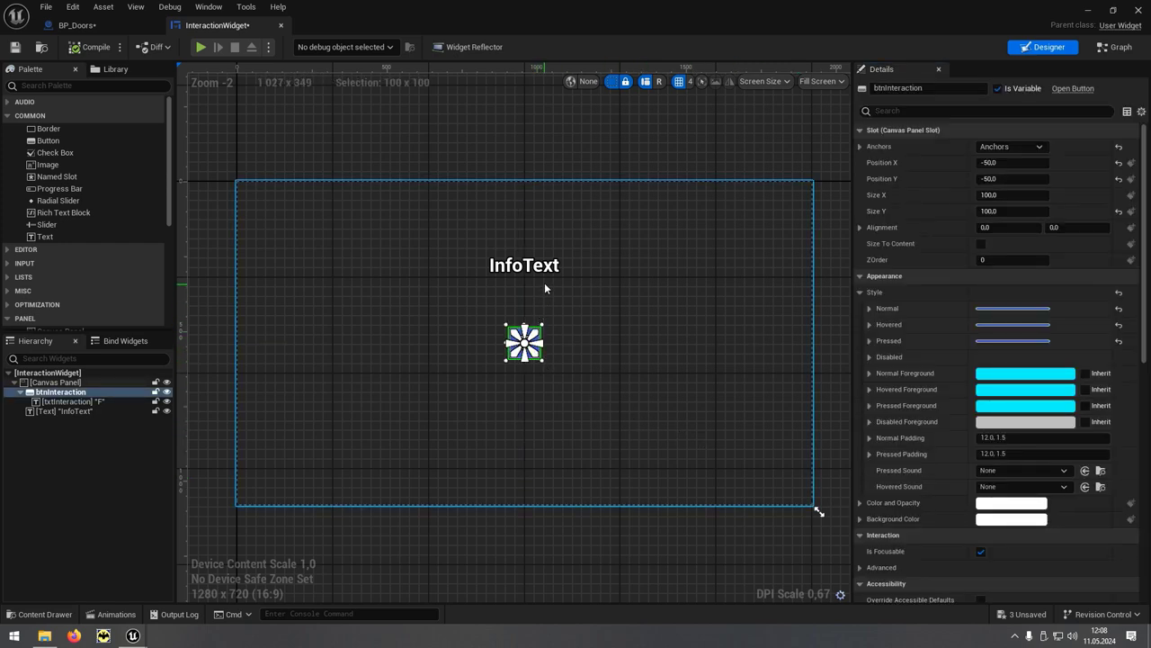
ctrl+click(545, 268)
drag(543, 268, 536, 306)
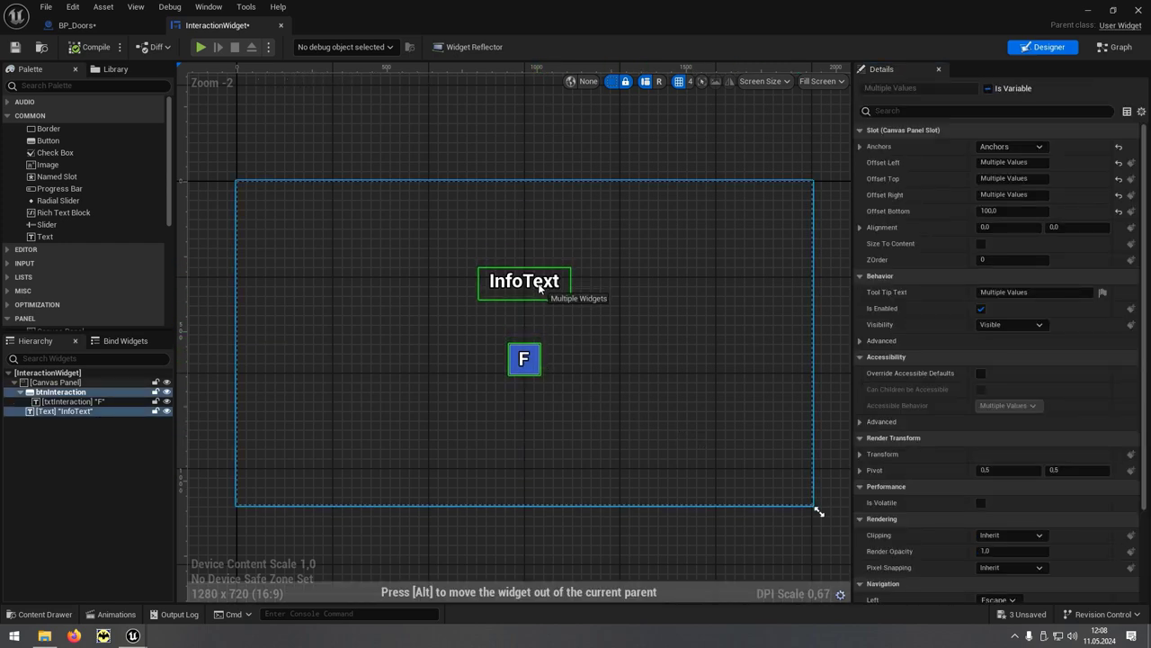
click(536, 306)
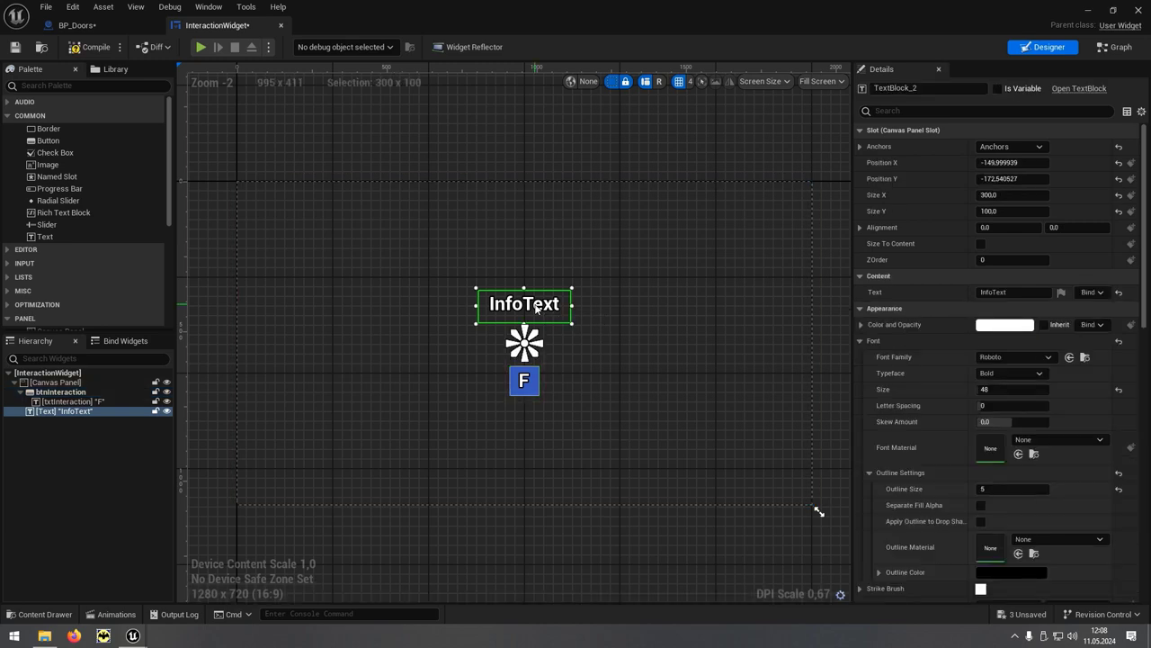
drag(536, 306, 534, 345)
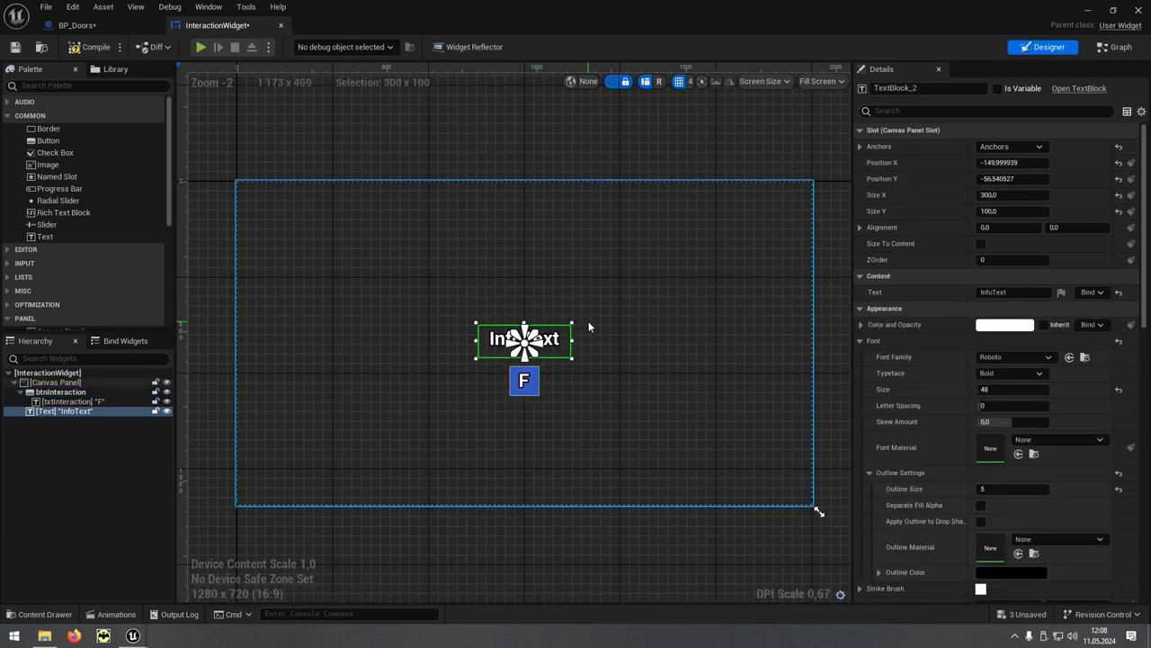
Rename the TextBlock_2 text block to txtInfo
click(923, 88)
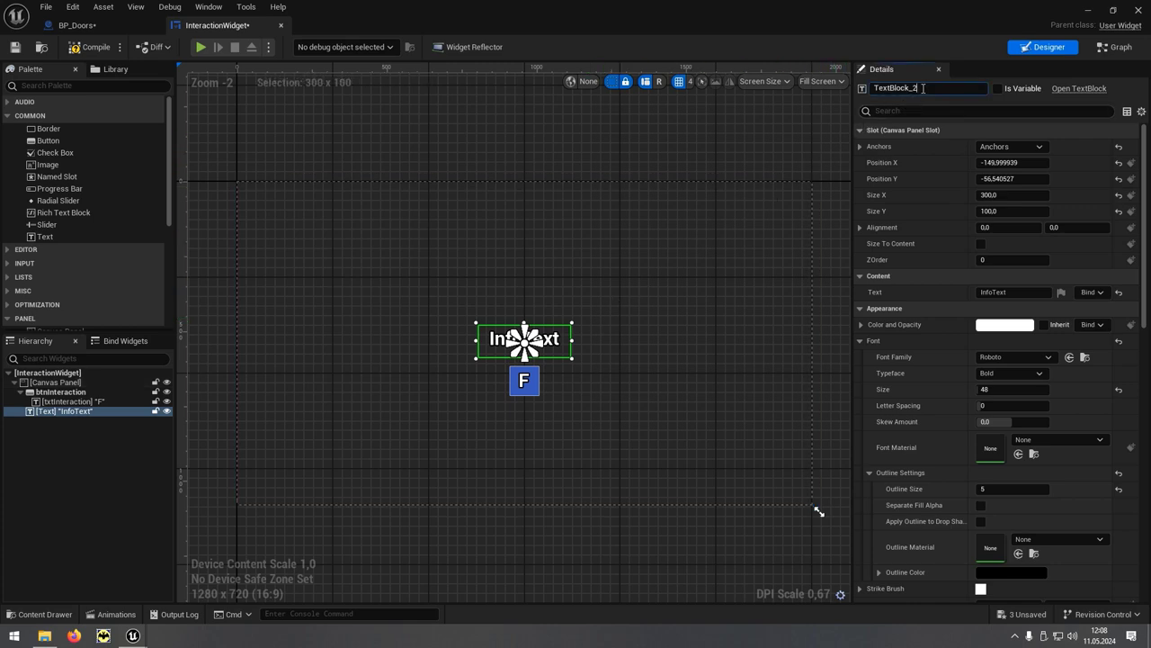
text(txtInfo)
key(Return)
In the widget's Graph, create an InteractionText variable of type Text and compile
click(1119, 47)
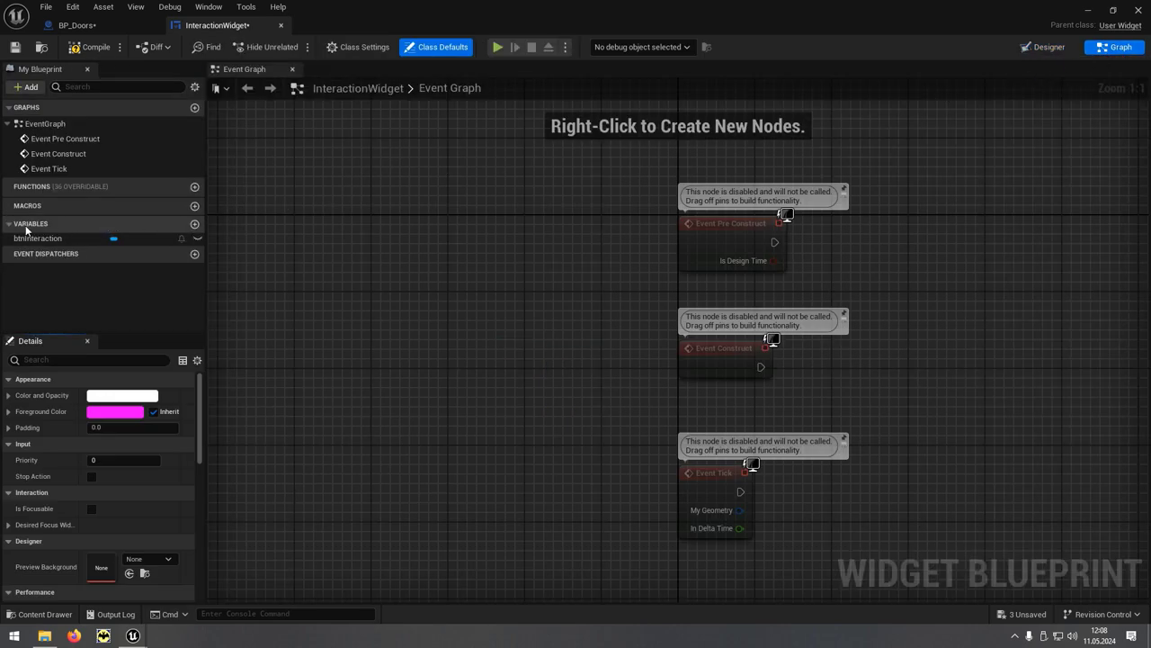
click(194, 224)
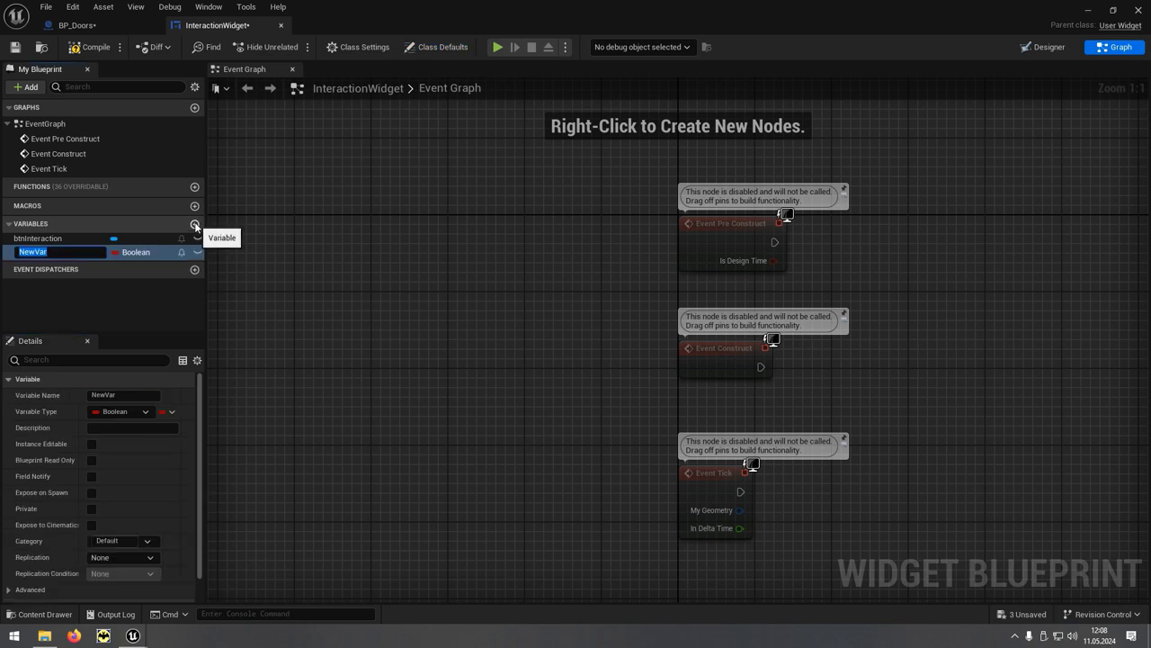
text(InteractionText)
key(Return)
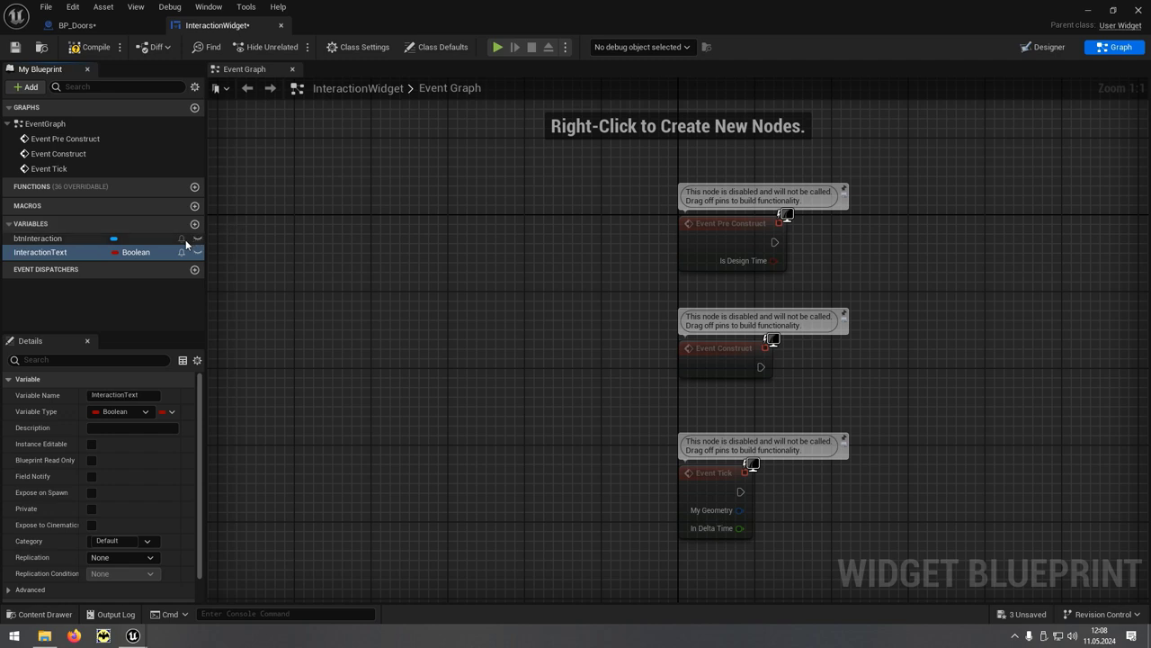
click(157, 254)
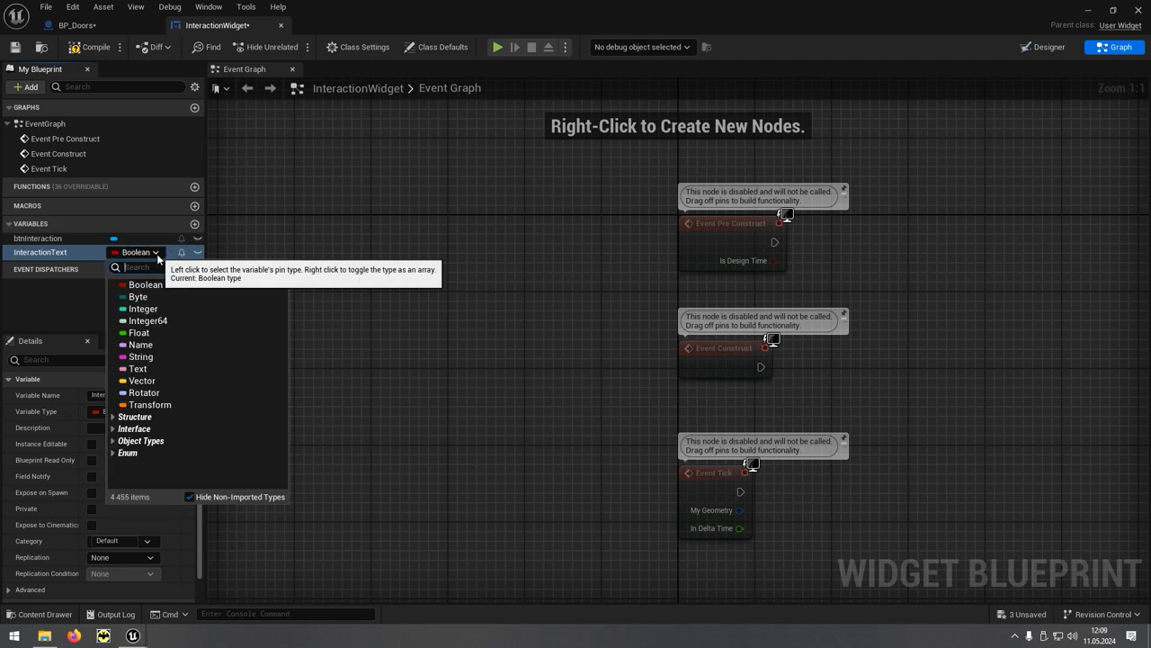
click(155, 369)
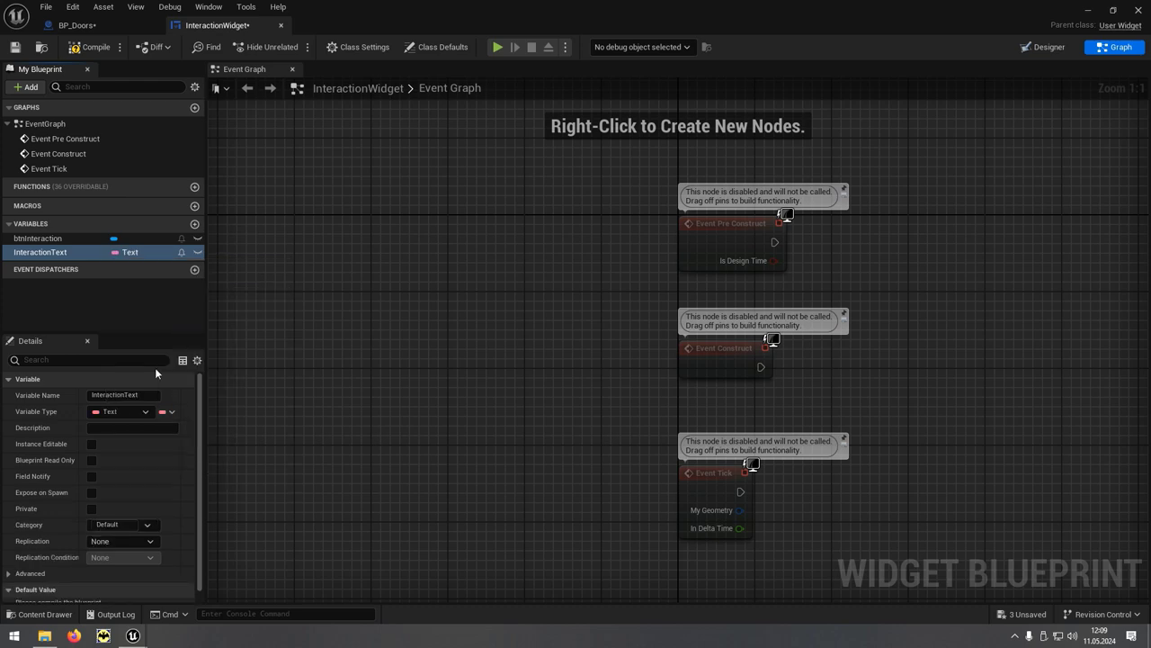
click(87, 50)
drag(199, 425, 196, 464)
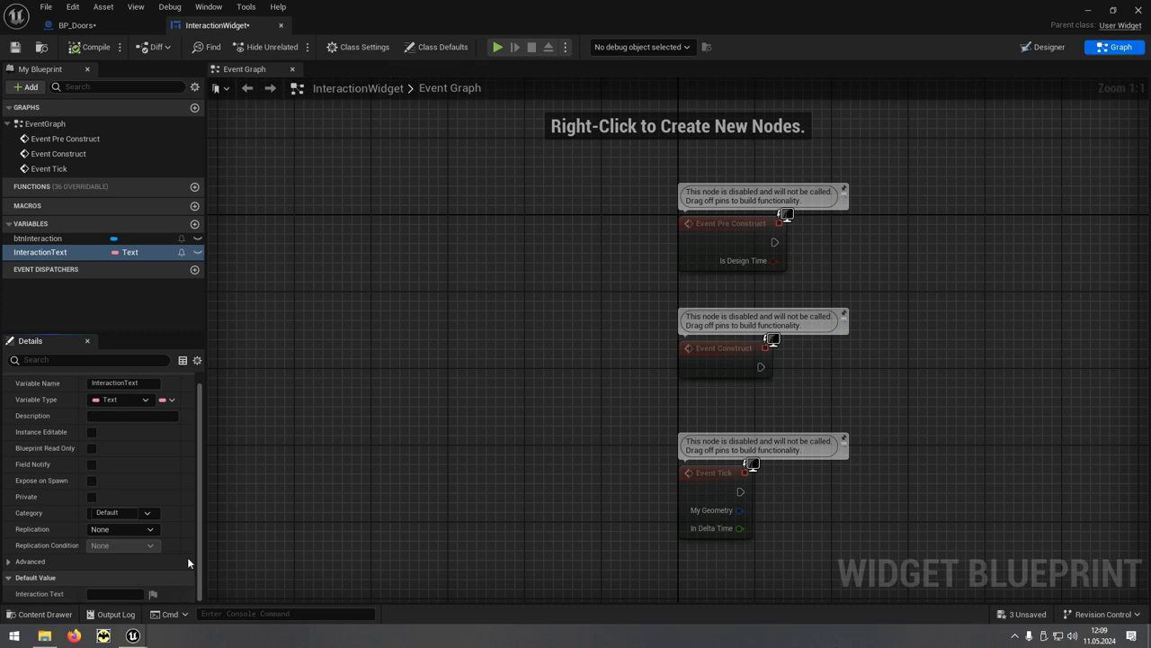
In the Designer, bind txtInfo's Text property to Interaction Text and recompile
click(1053, 49)
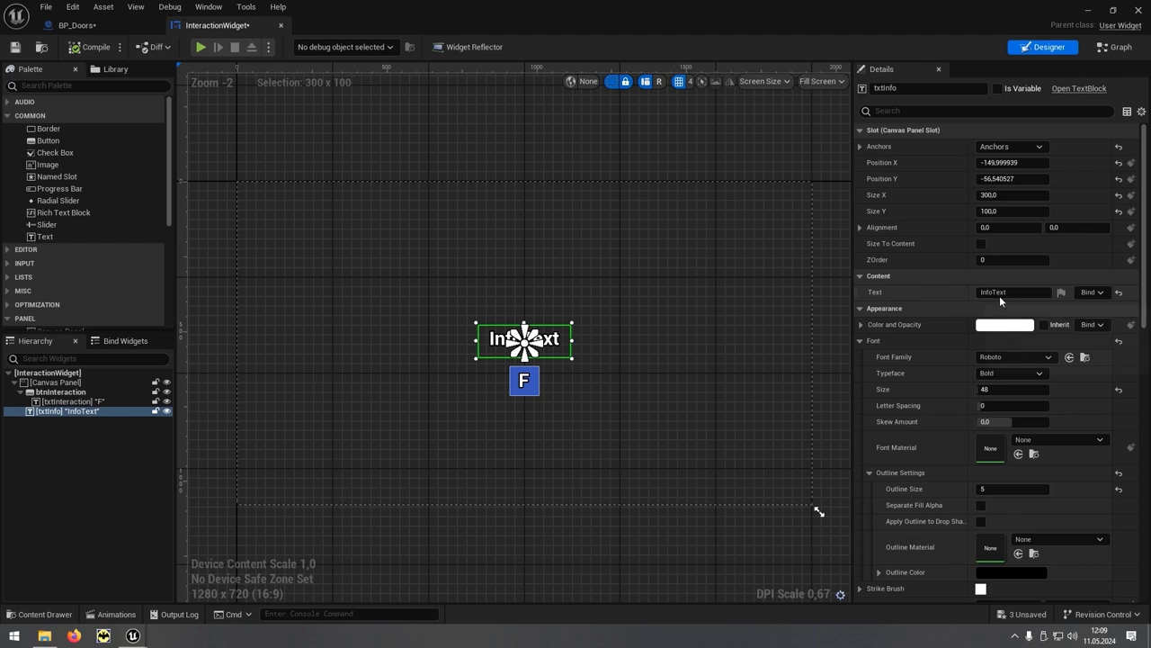
click(1103, 293)
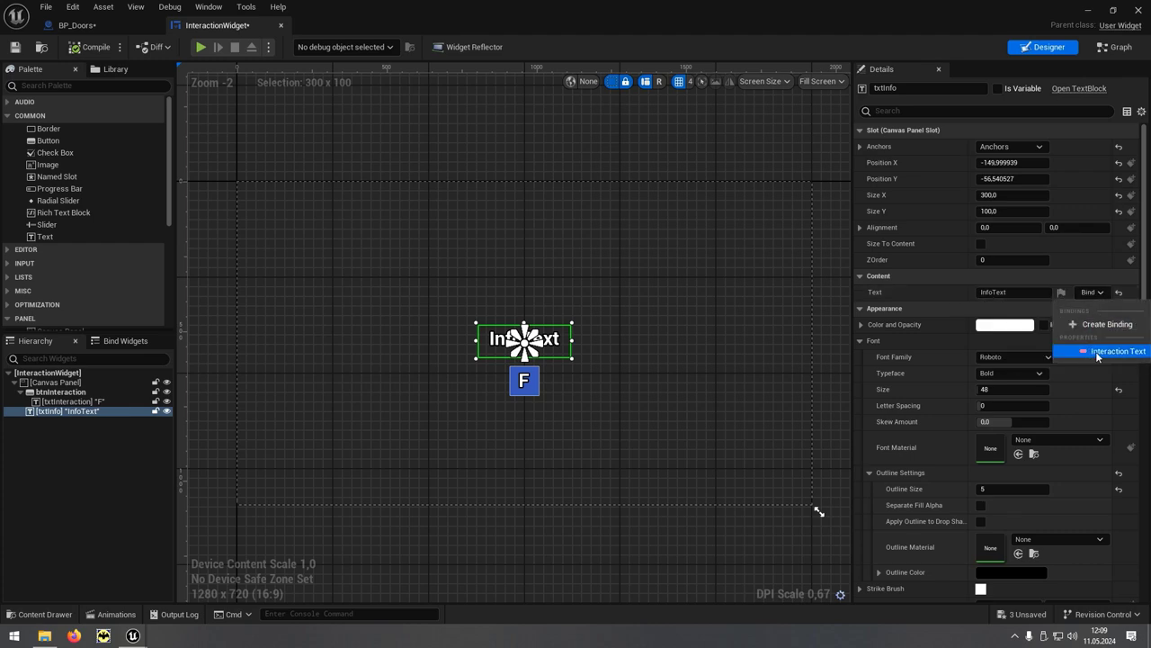
click(1118, 351)
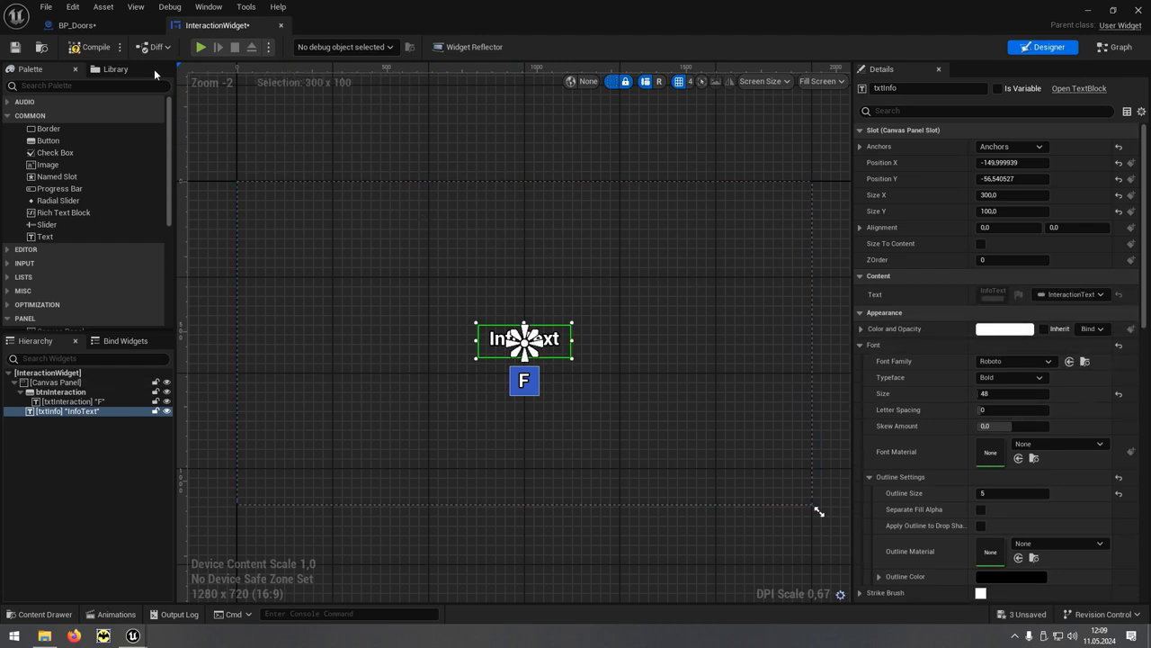
click(102, 50)
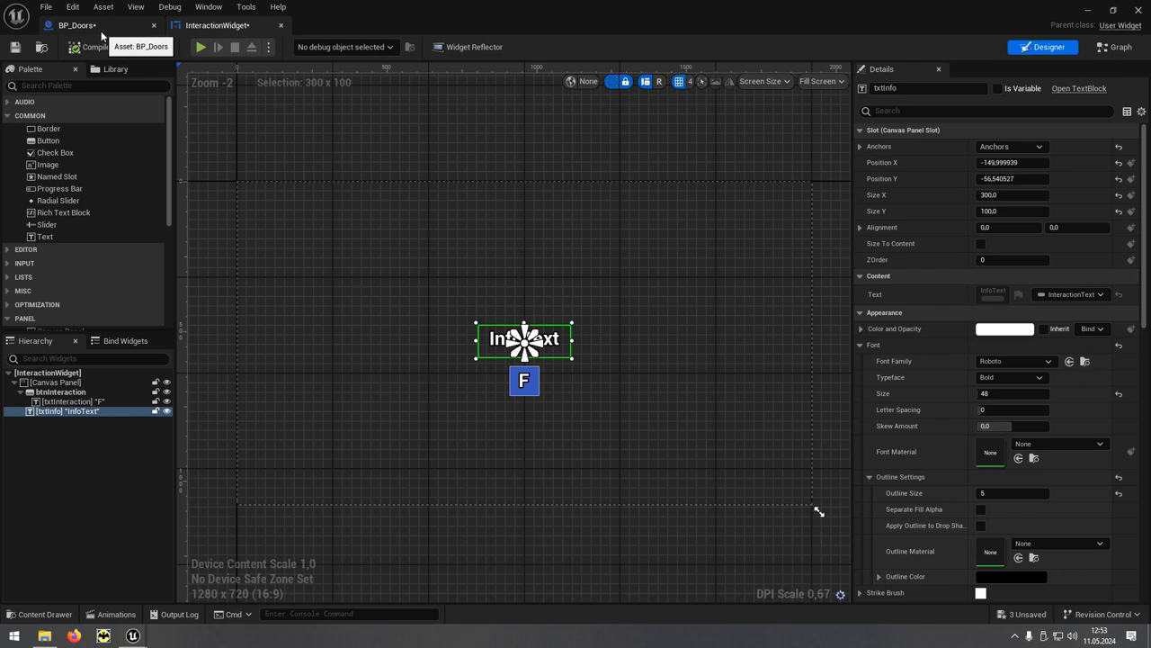
In BP_Doors, add a Get Widget node from the Widget component reference
click(101, 36)
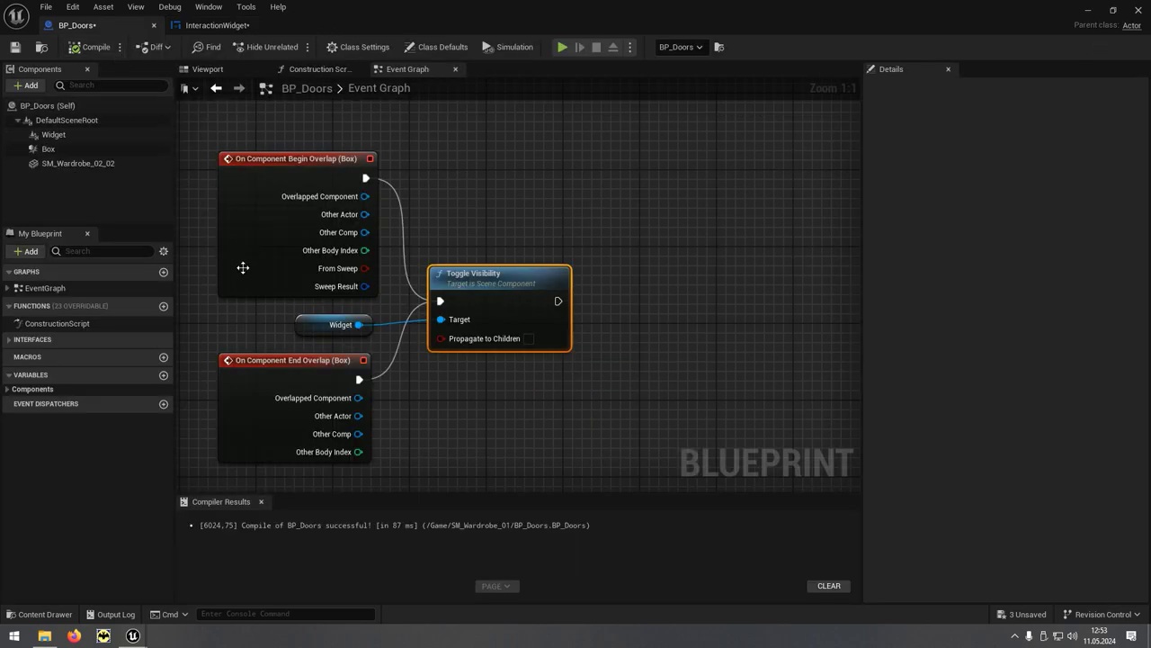
click(301, 325)
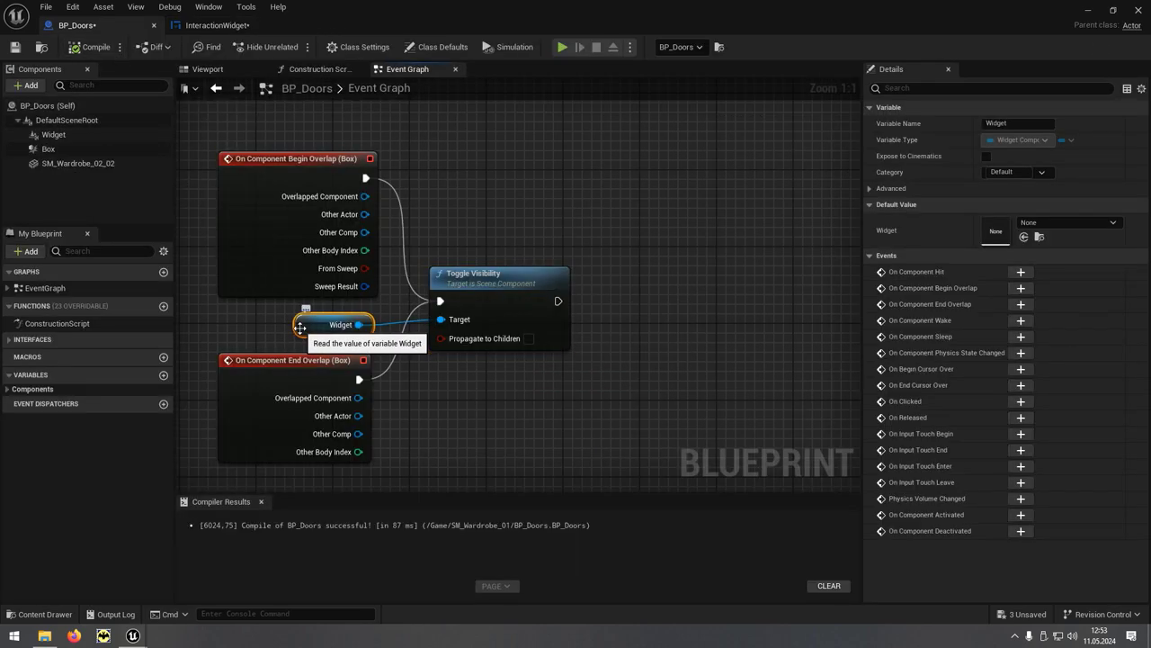
drag(358, 325, 449, 243)
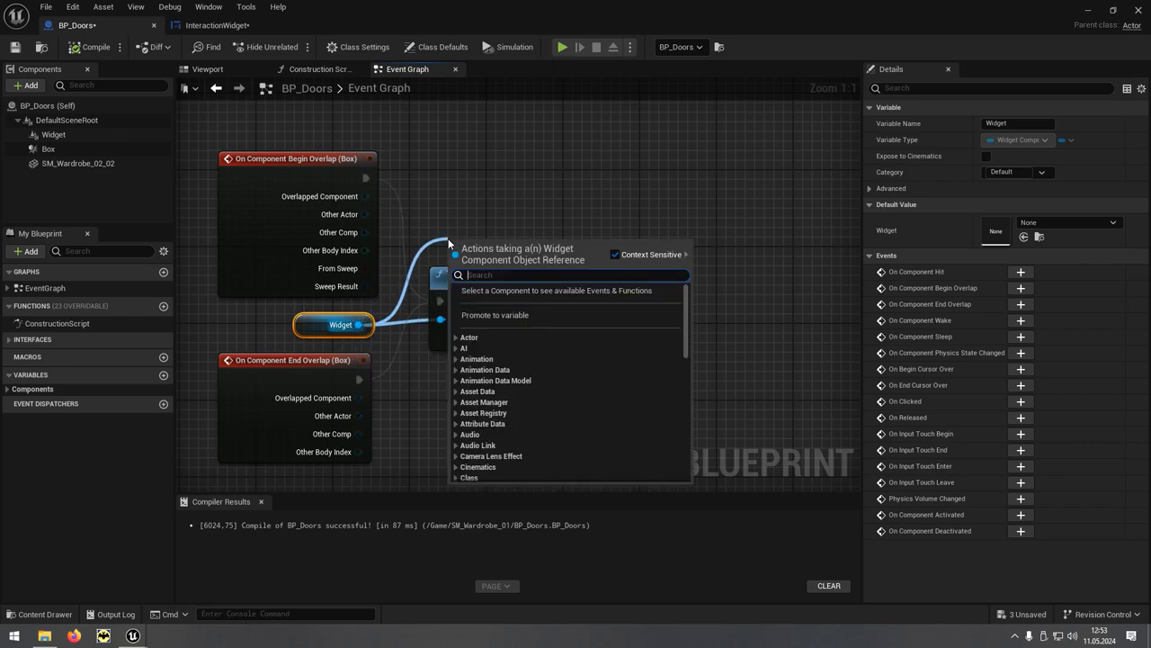
text(get widg)
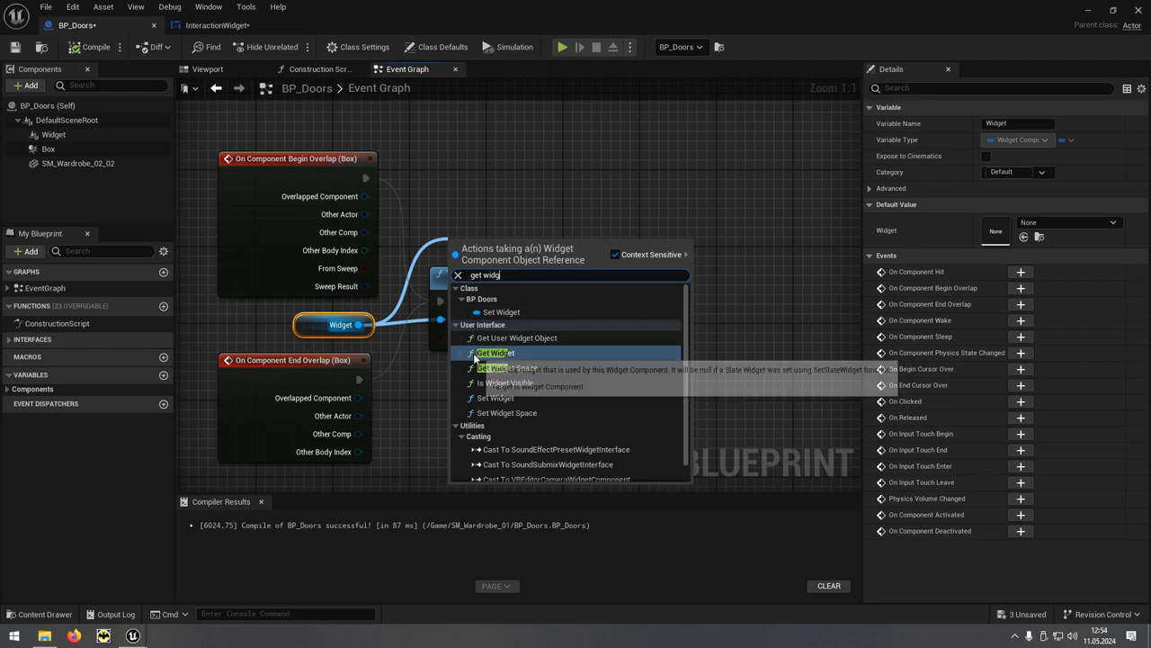
click(522, 360)
mouse_move(530, 254)
mouse_down()
mouse_move(520, 217)
mouse_move(614, 220)
mouse_up()
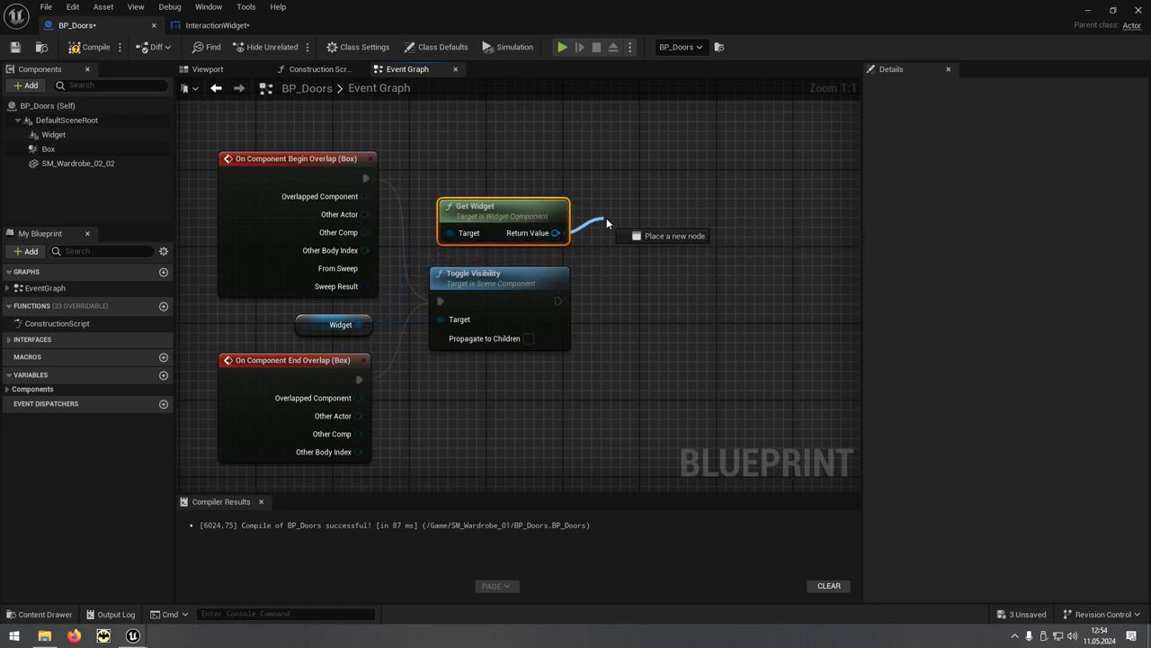
Feed Get Widget's return value into a new Cast To InteractionWidget node
text(cast)
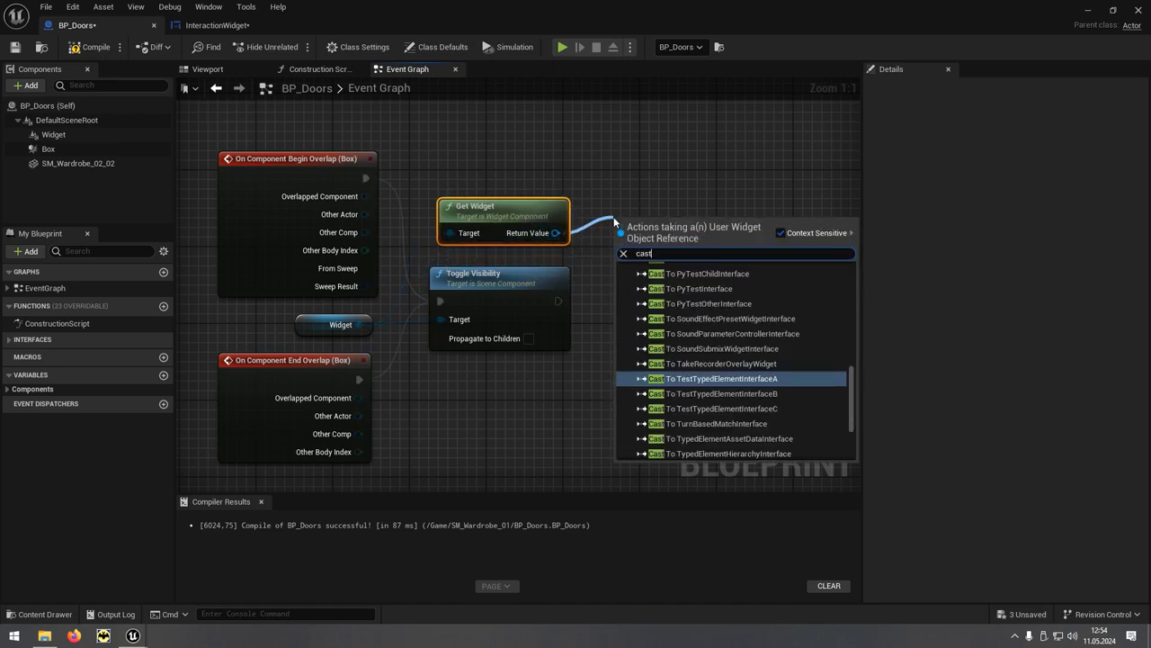
text( to)
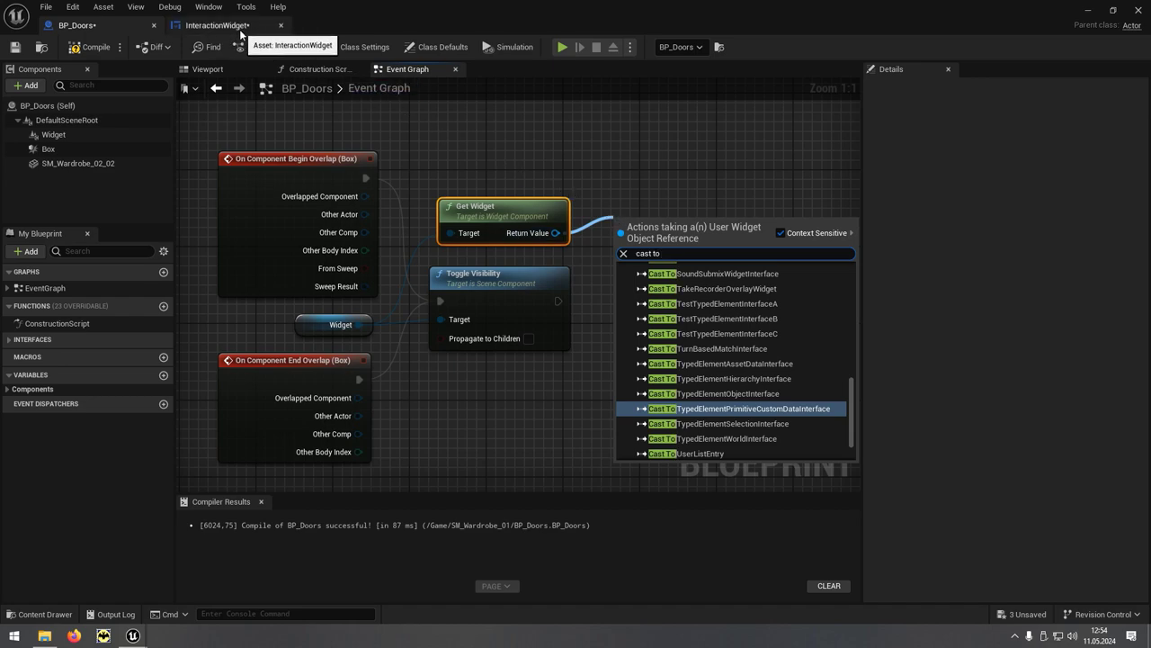
text( inter)
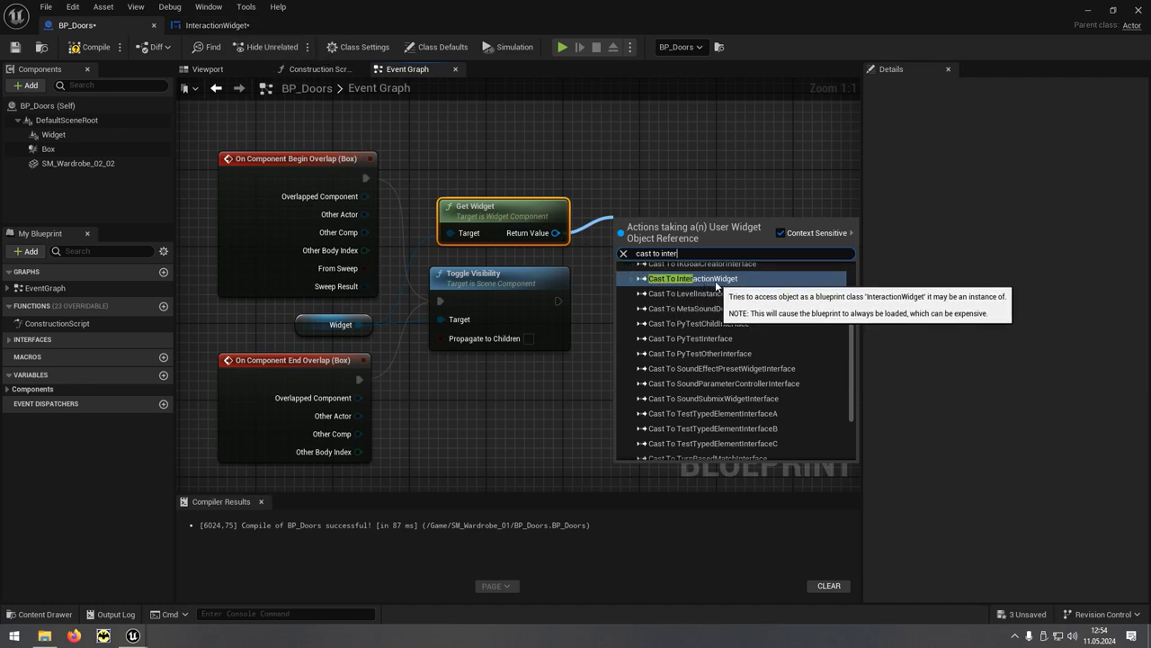
click(717, 286)
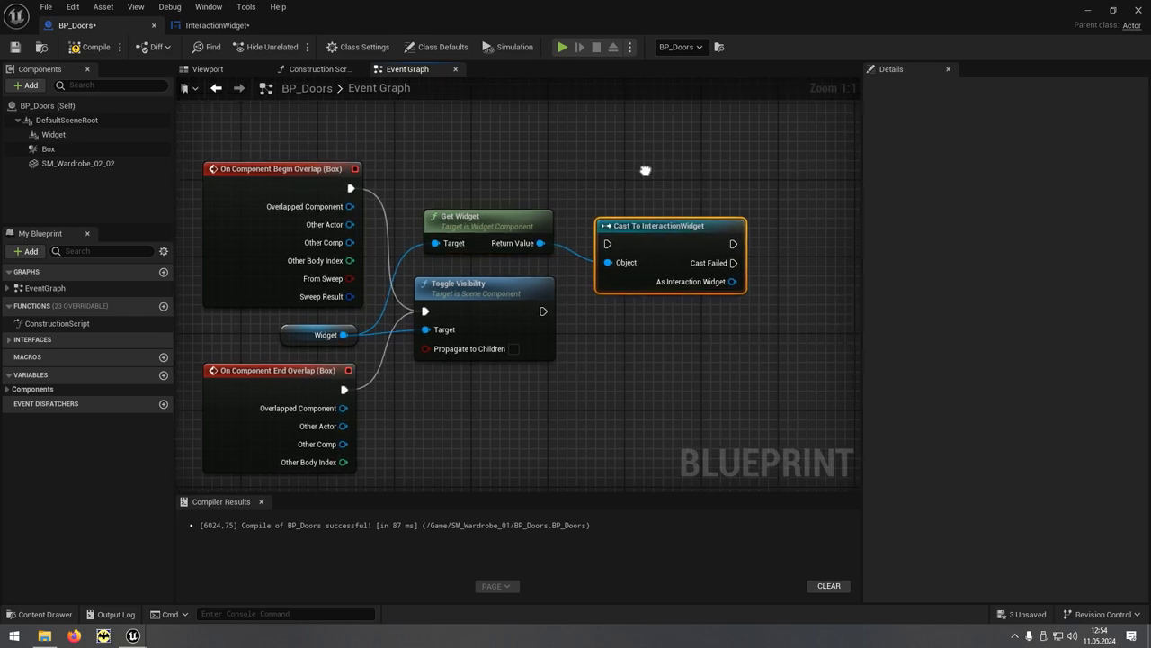
right_drag(660, 160, 603, 205)
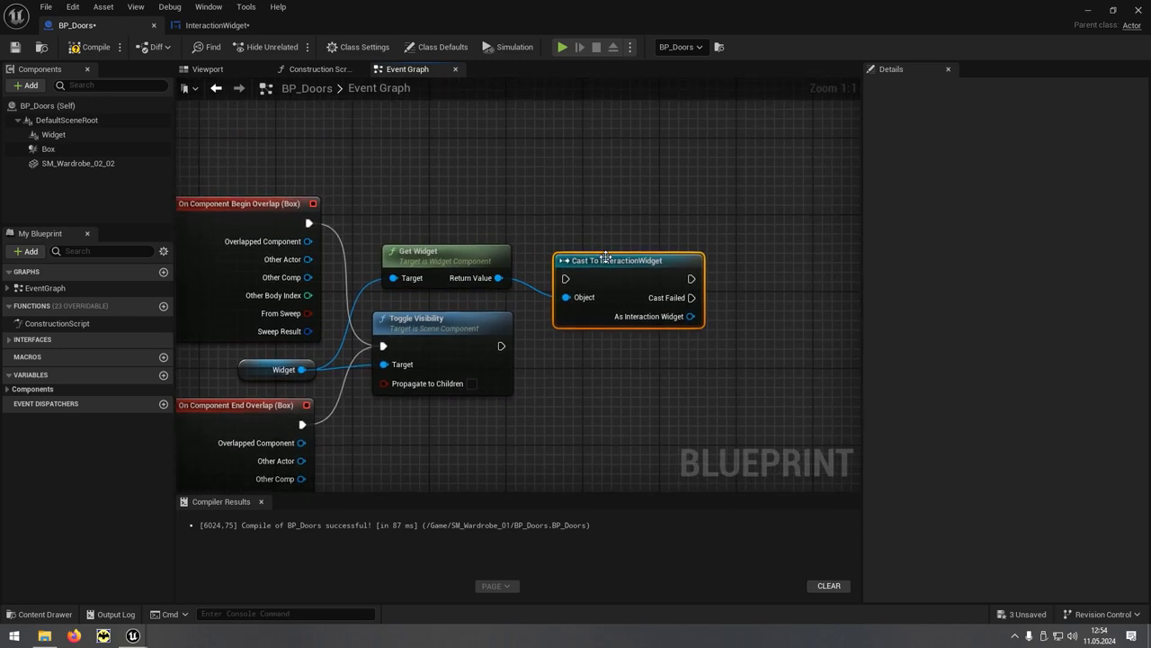
mouse_move(605, 256)
mouse_down()
mouse_move(605, 199)
mouse_move(531, 200)
mouse_up()
drag(430, 157, 430, 157)
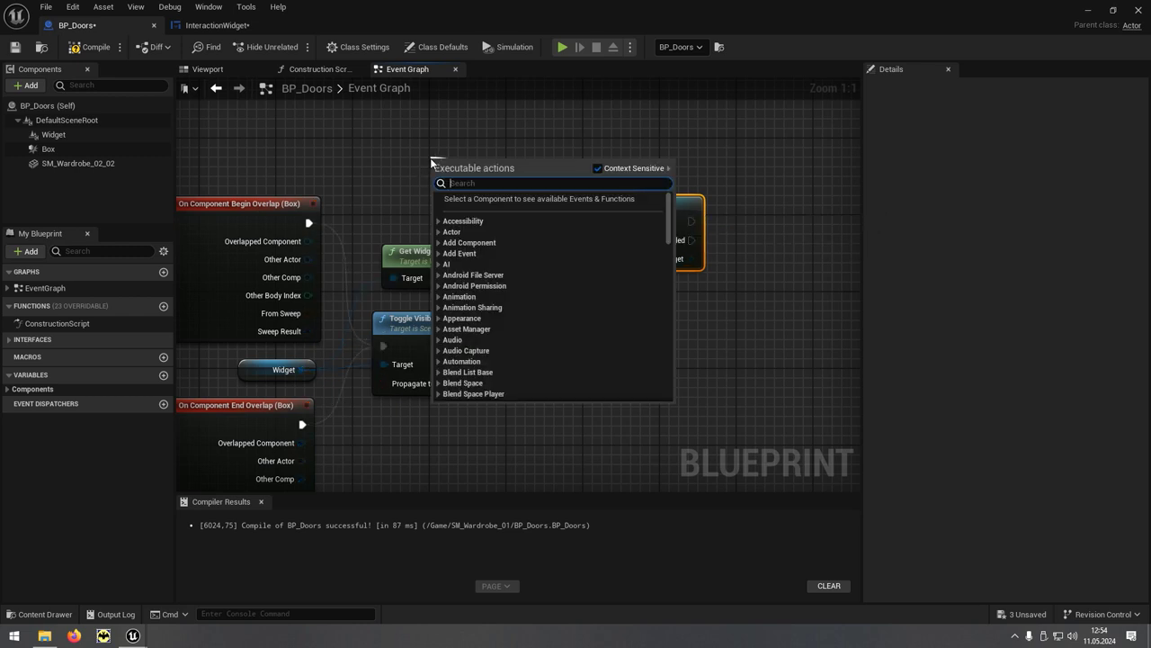
Trigger the Cast To InteractionWidget node from a new Event BeginPlay
text(begin)
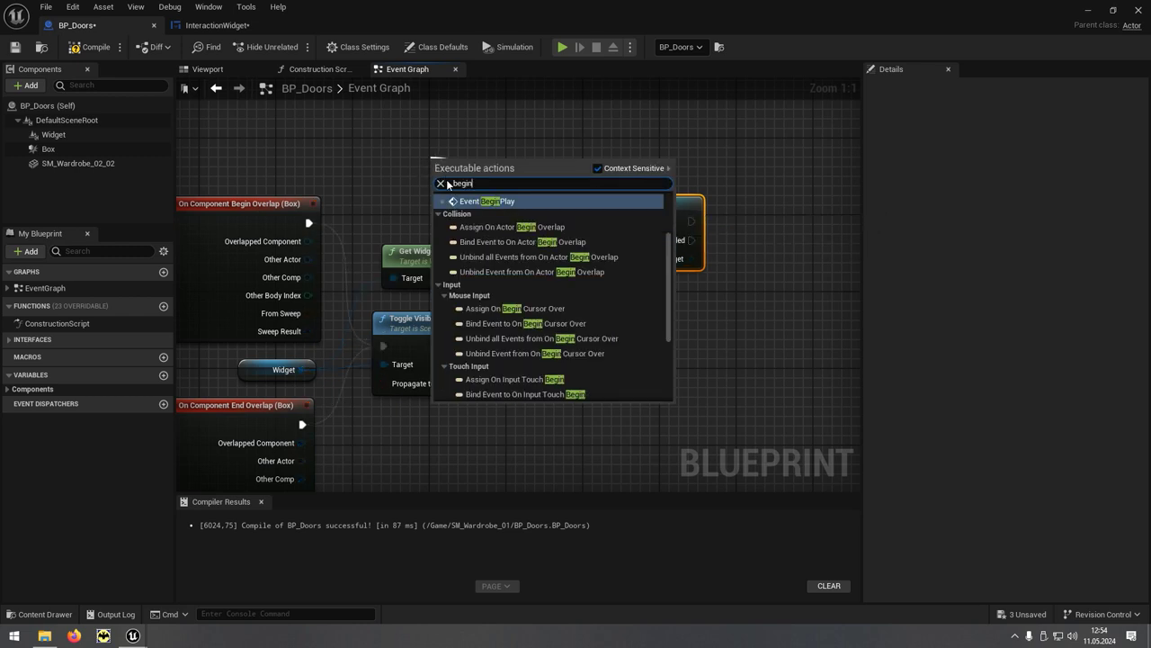
click(461, 200)
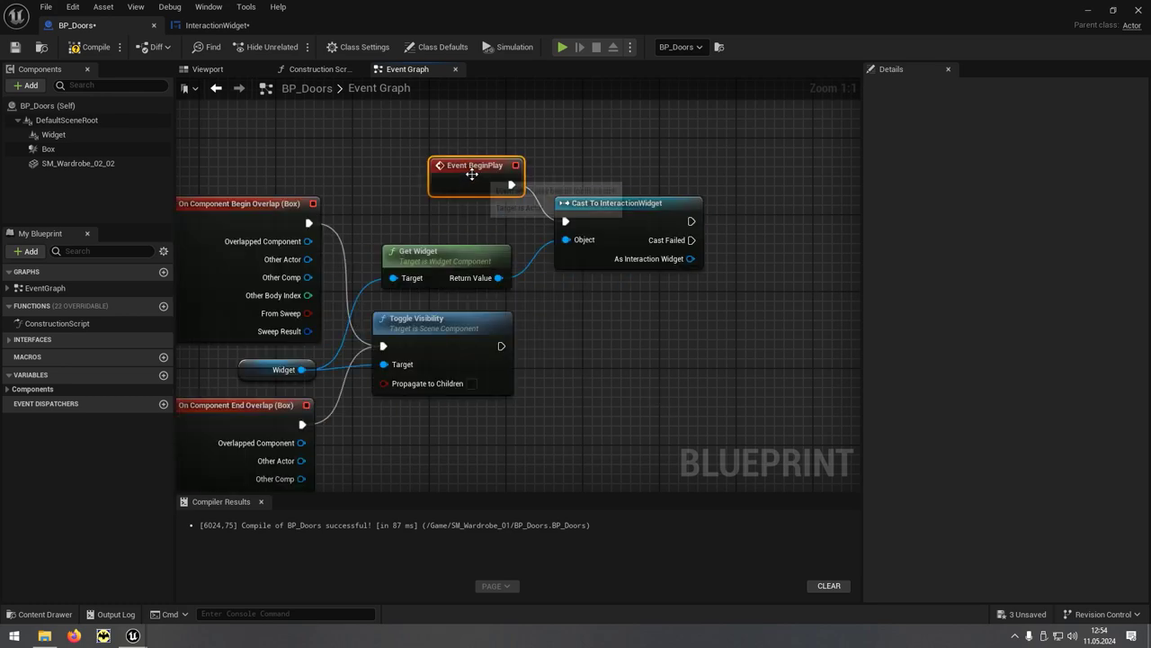
drag(471, 174, 462, 202)
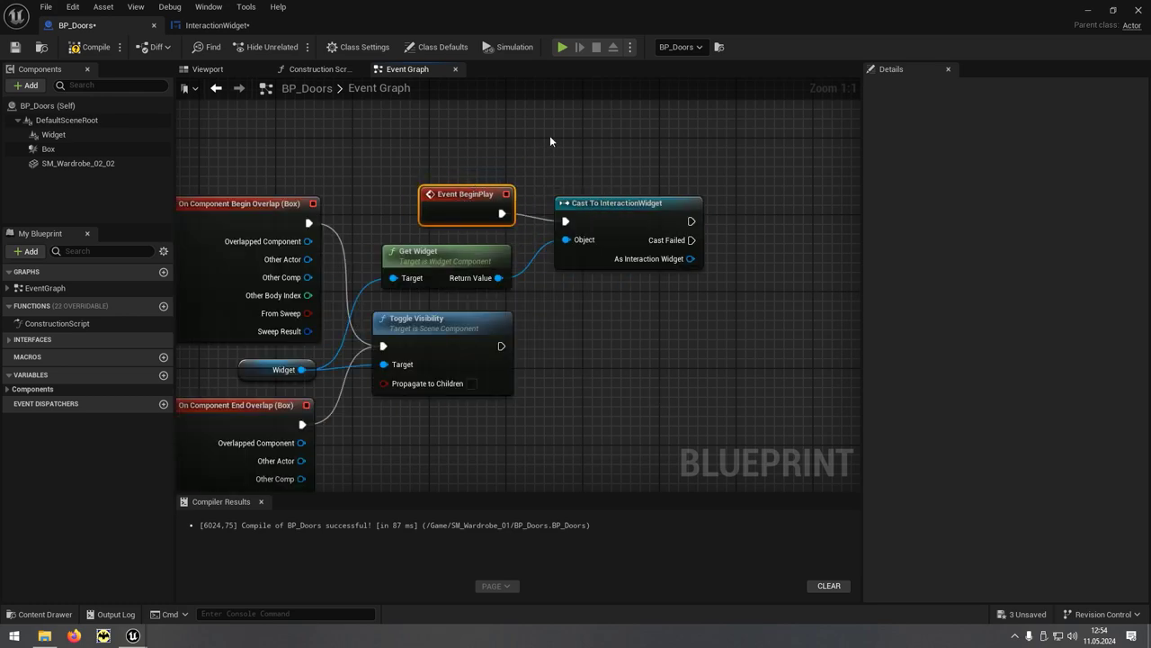
right_drag(550, 141, 470, 120)
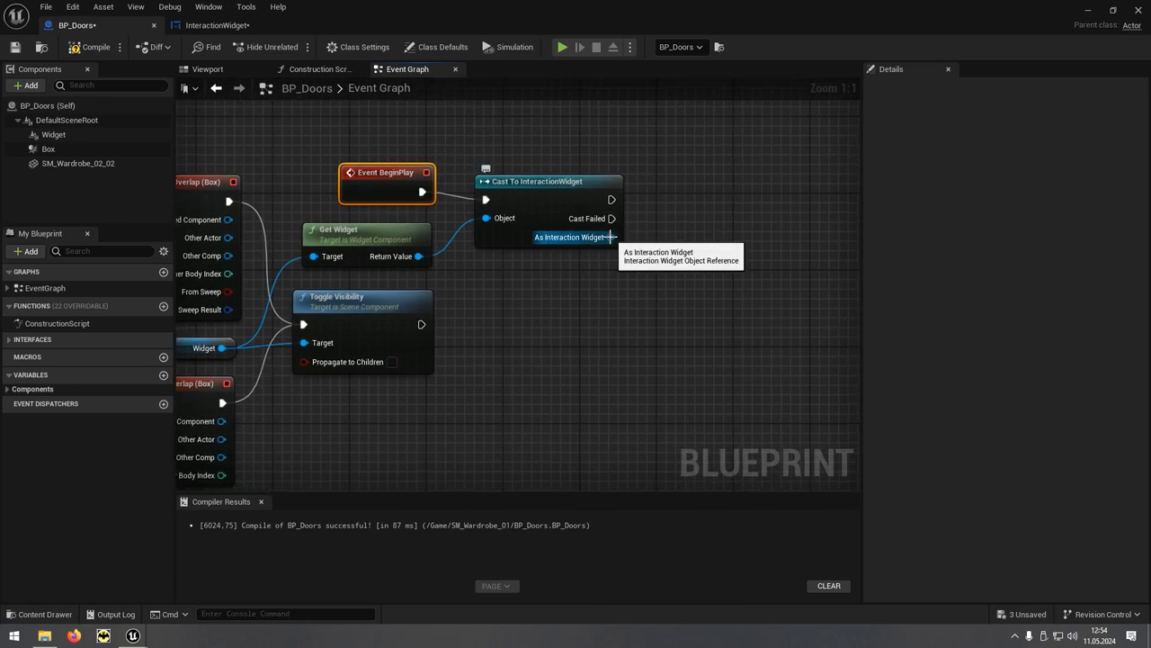
Add a Set Interaction Text node on the cast result, chained after Toggle Visibility
drag(610, 237, 647, 280)
text(inter)
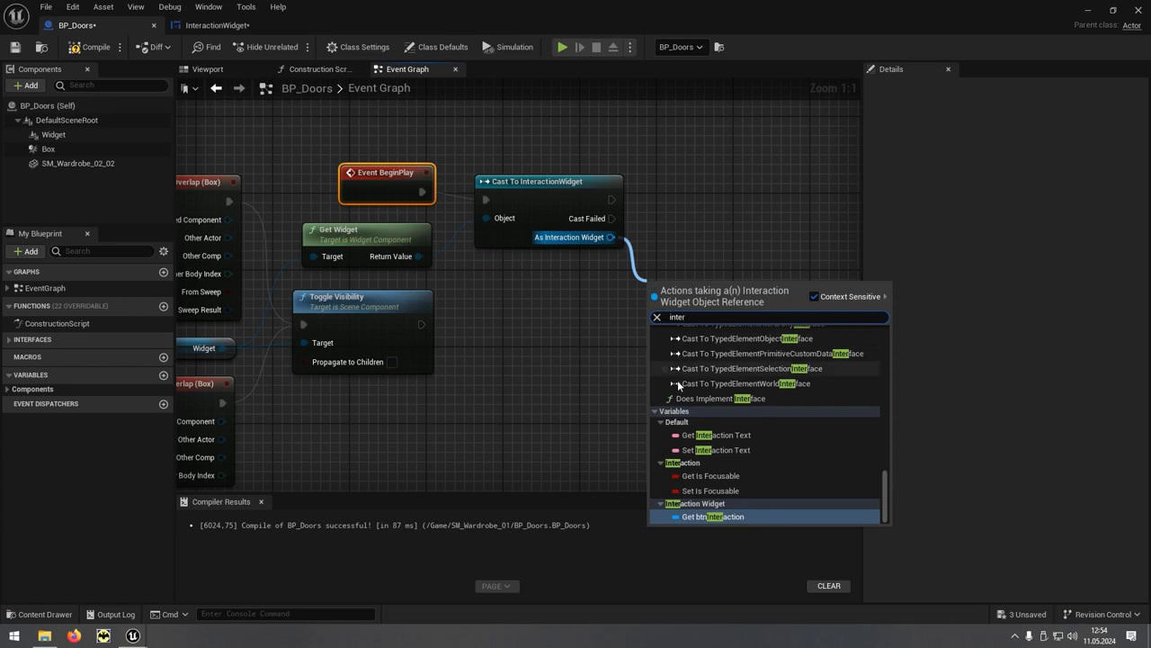
click(757, 452)
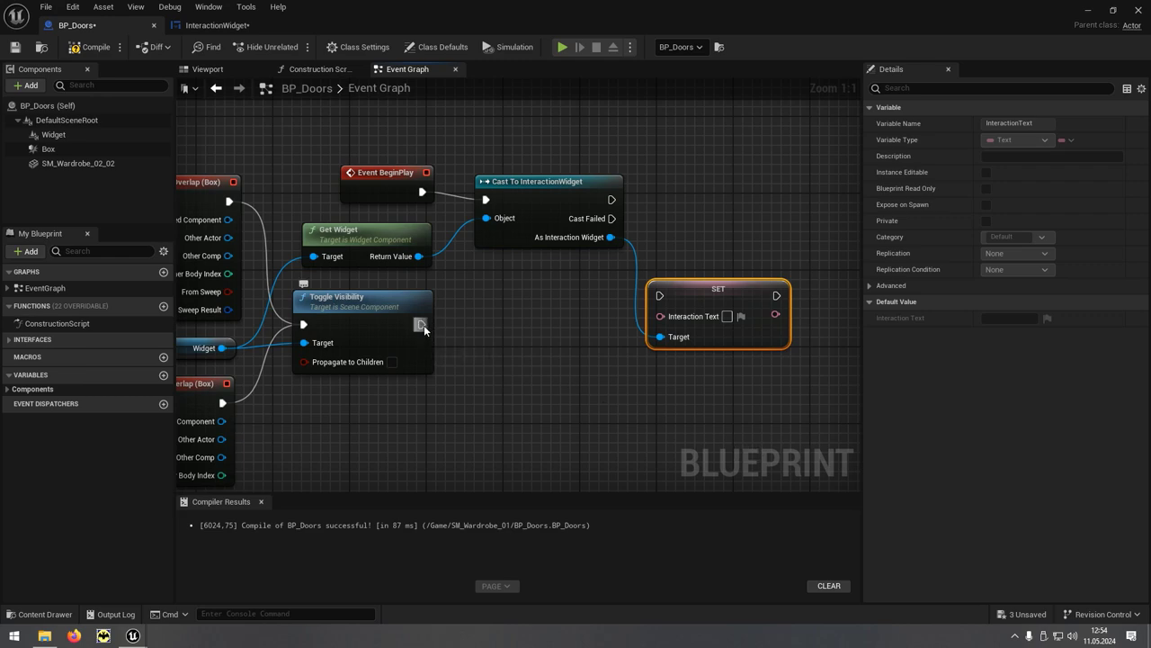
drag(424, 329, 549, 318)
drag(657, 297, 703, 315)
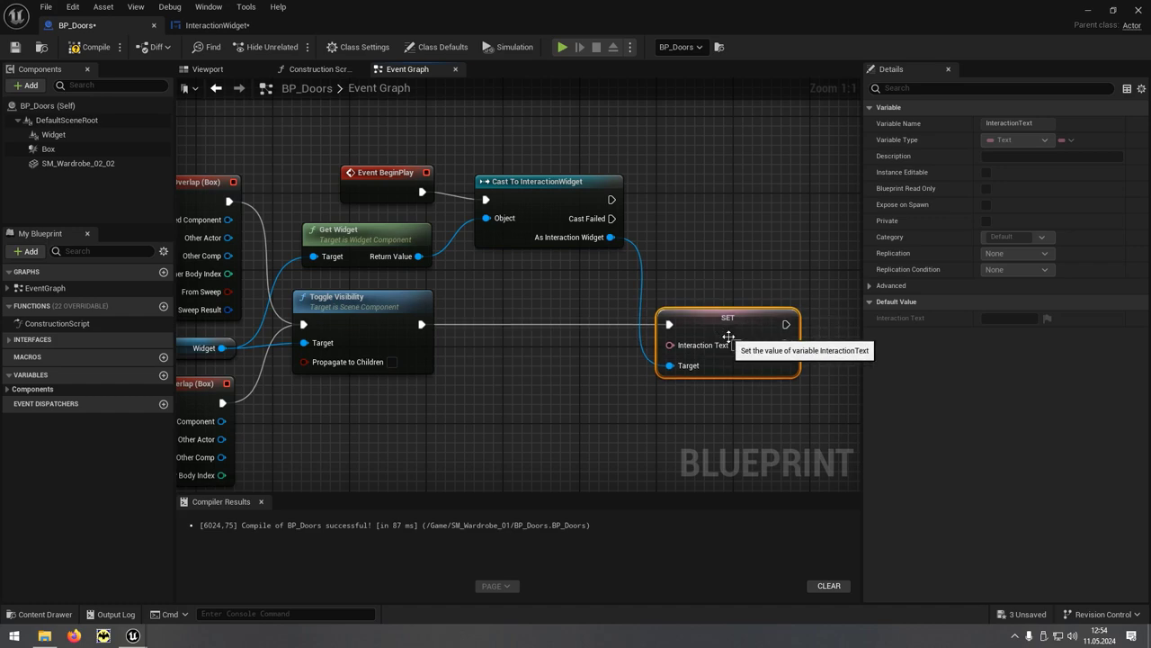
right_drag(719, 279, 564, 346)
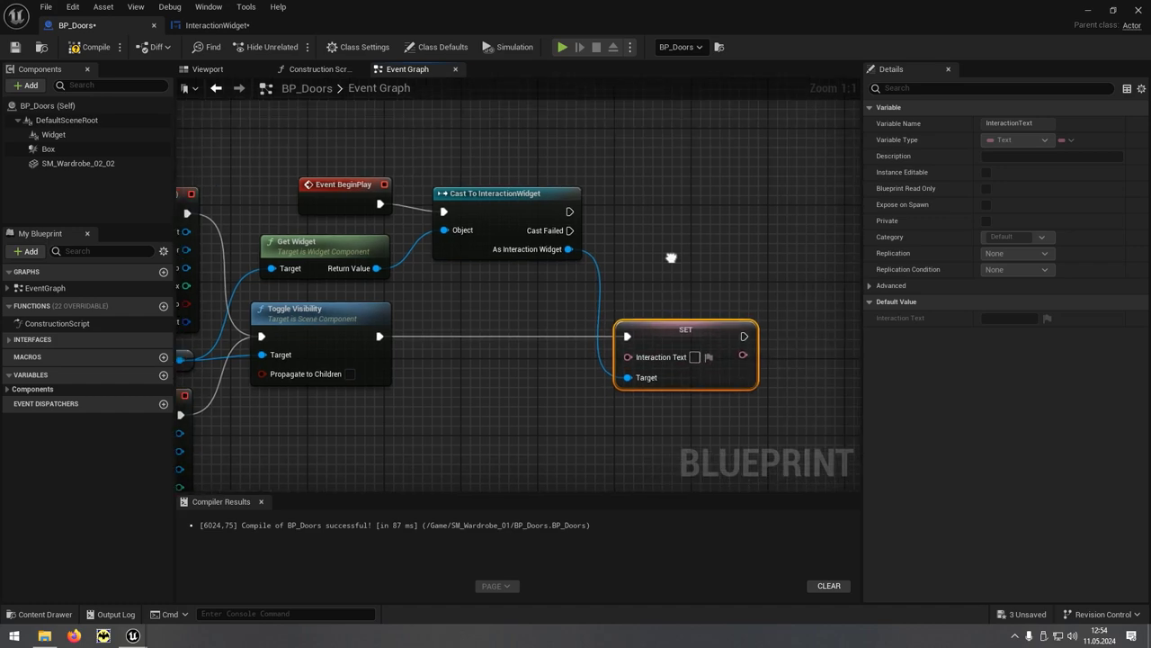
Duplicate the SET node, target it at the cast widget, and set its text to 'Szukaj kluczy'
right_click(564, 346)
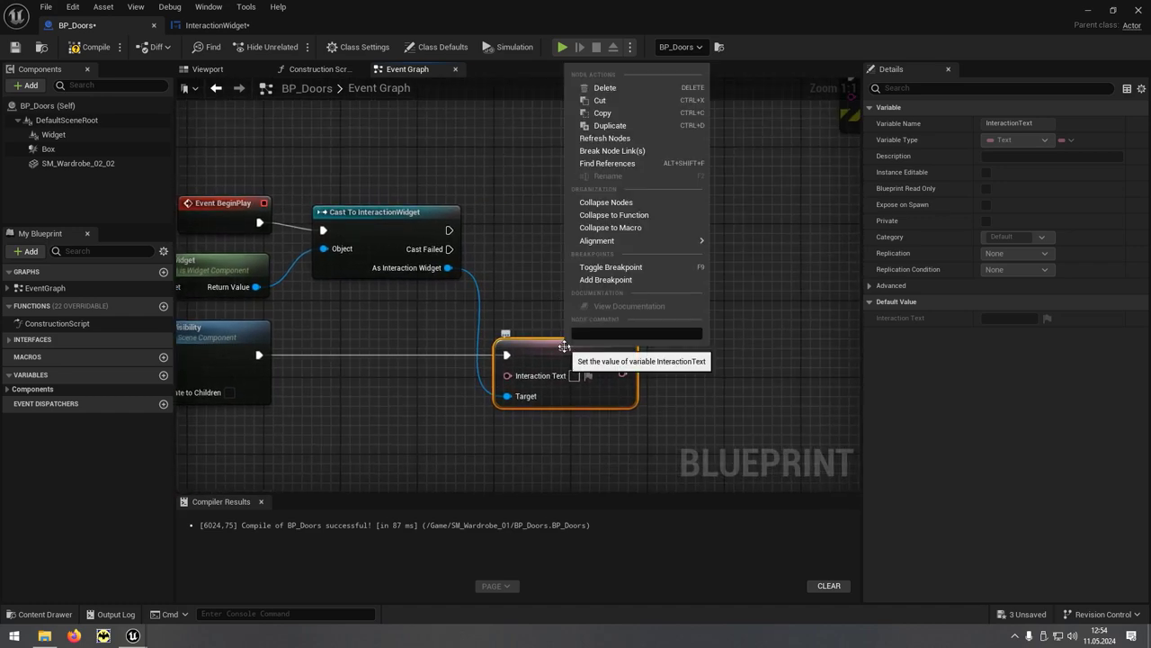
click(636, 126)
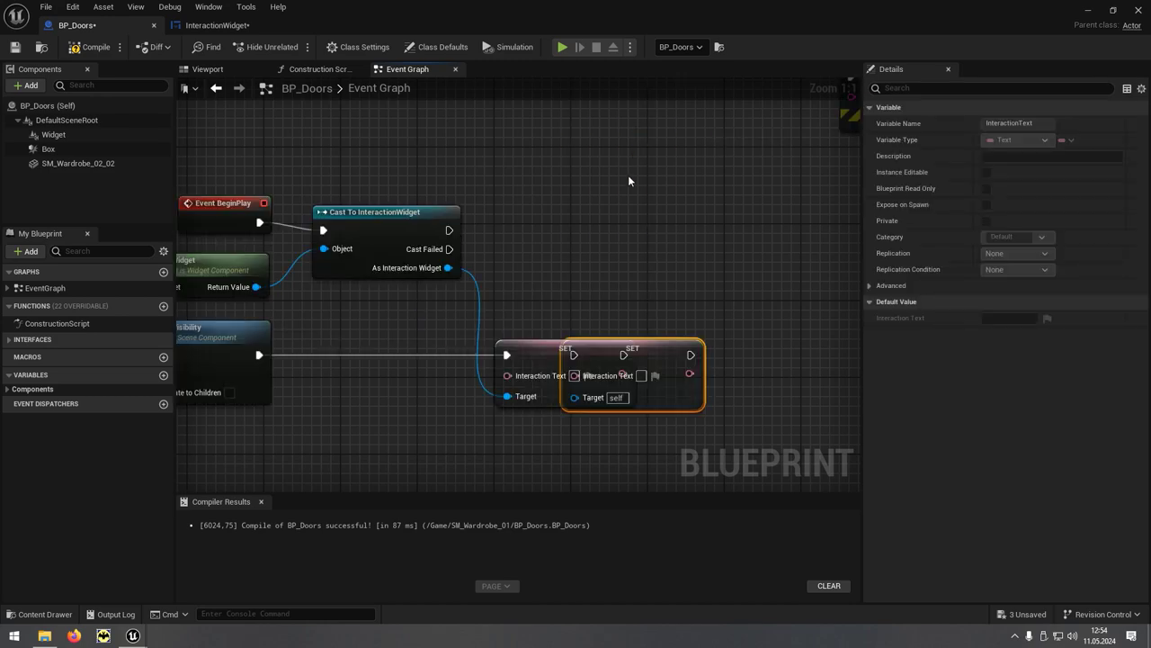
drag(615, 341, 635, 255)
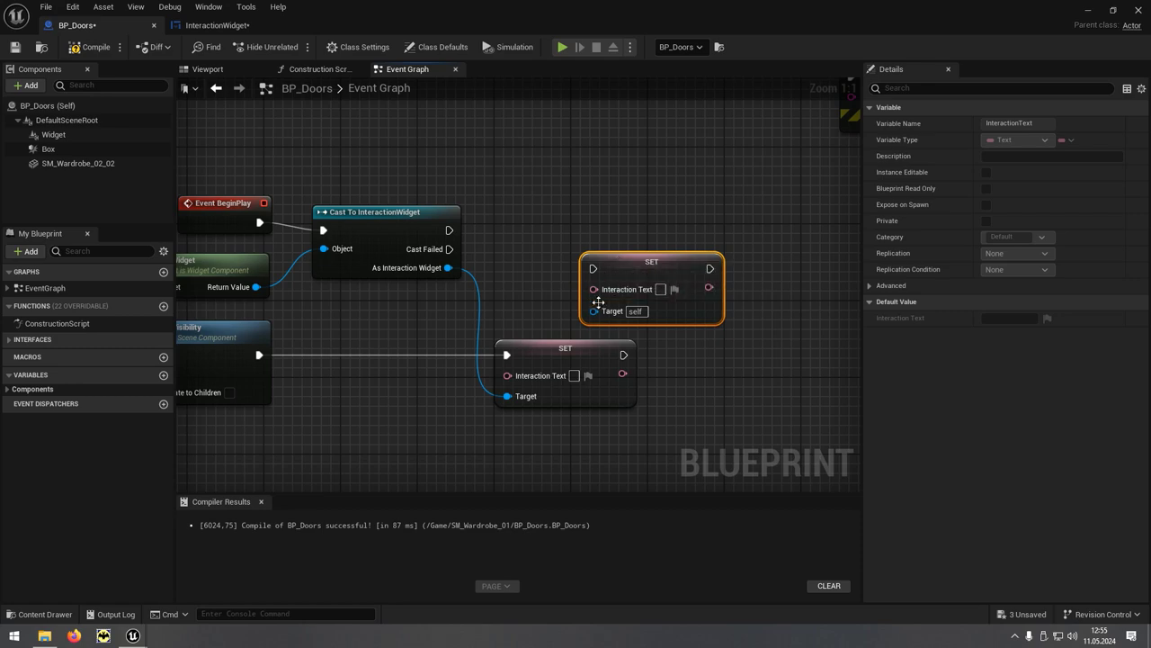
drag(595, 312, 448, 267)
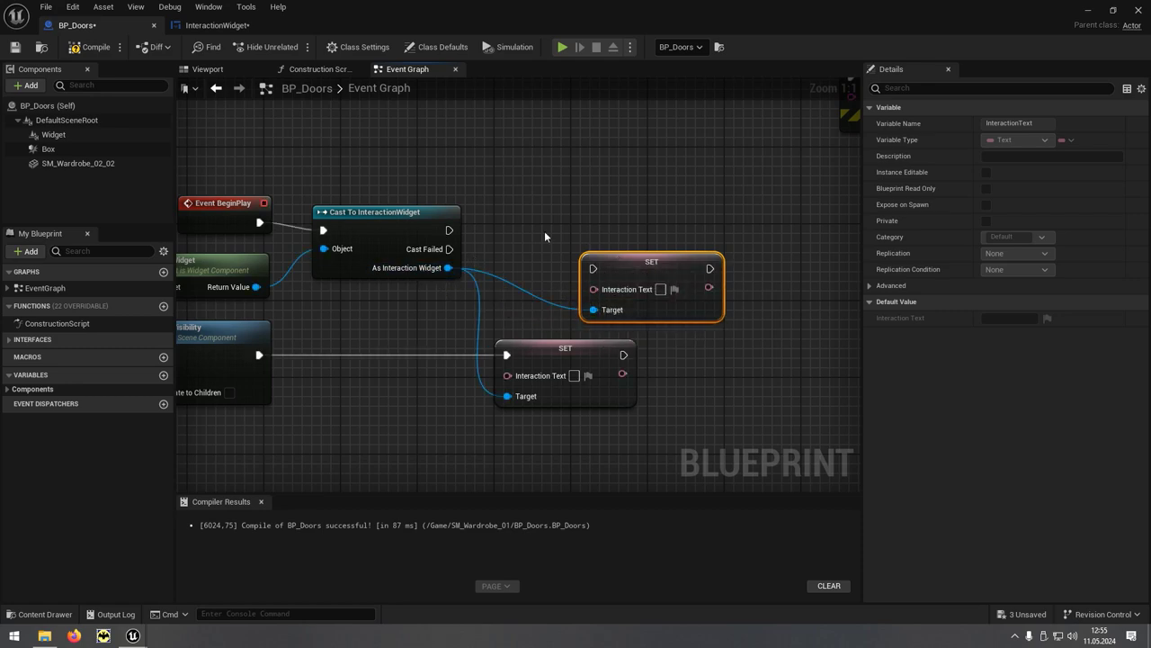
right_drag(734, 195, 515, 224)
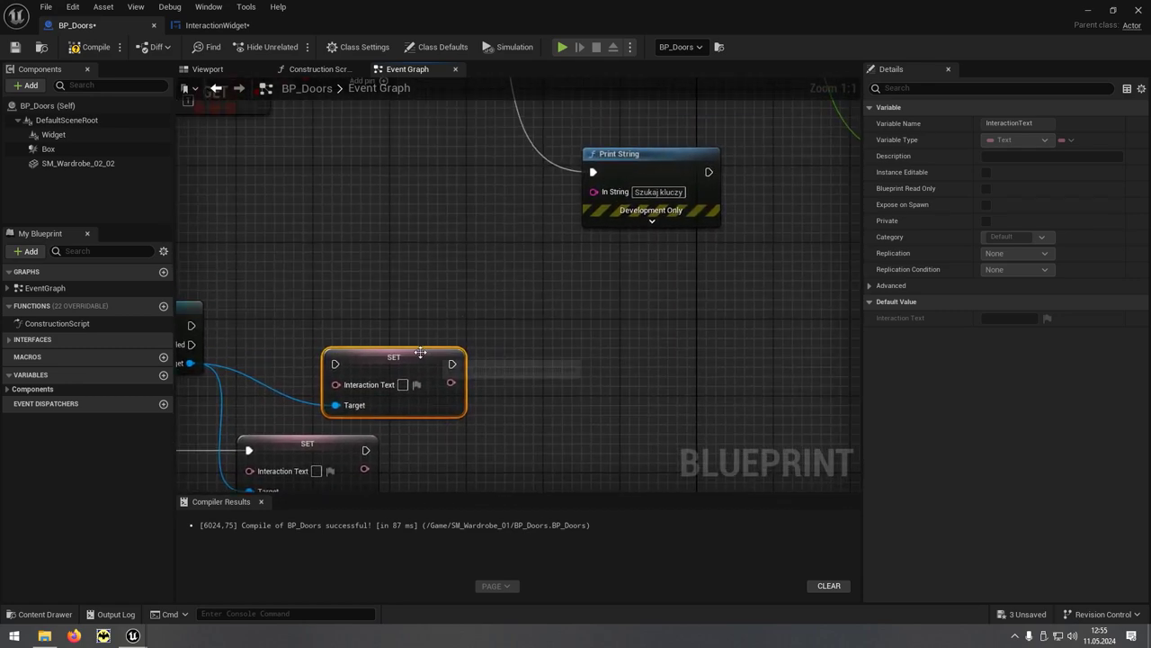
drag(465, 279, 513, 182)
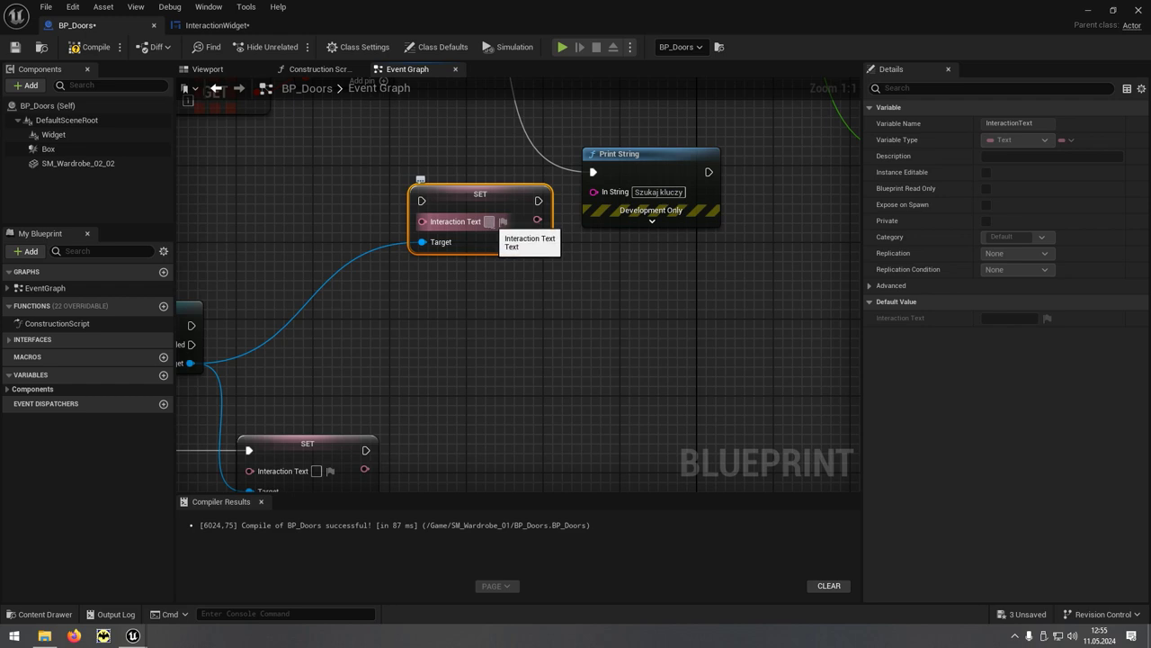
click(488, 221)
text(Szukaj kluczy)
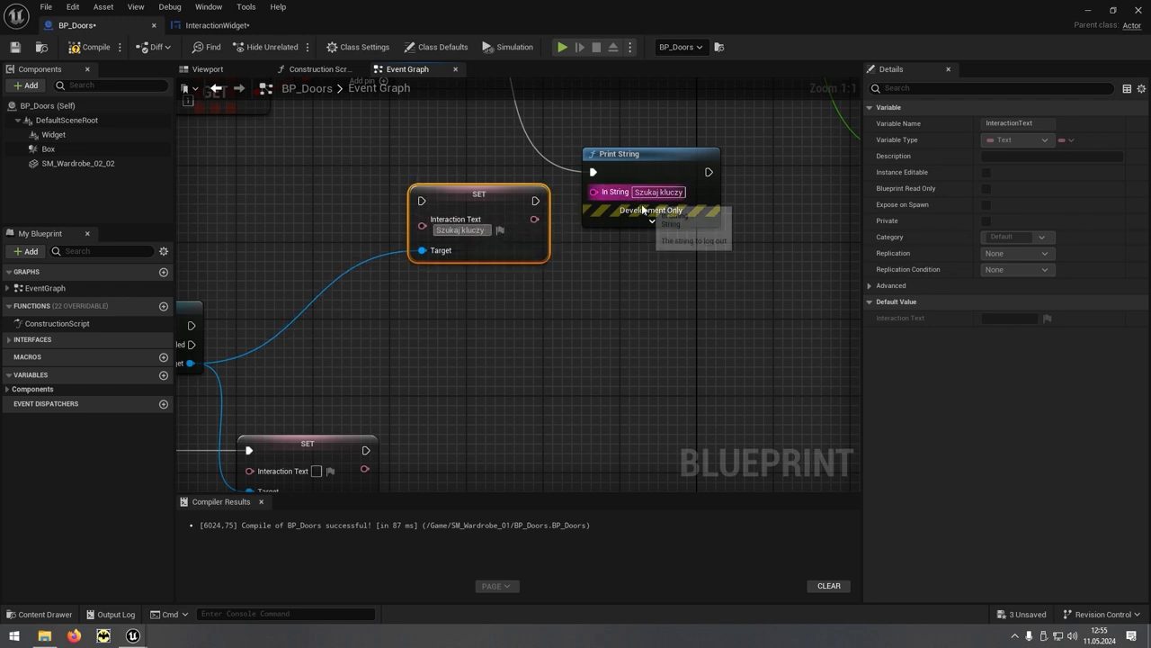
Replace Print String with the new SET node on the Branch's False output and compile BP_Doors
right_drag(641, 186, 628, 321)
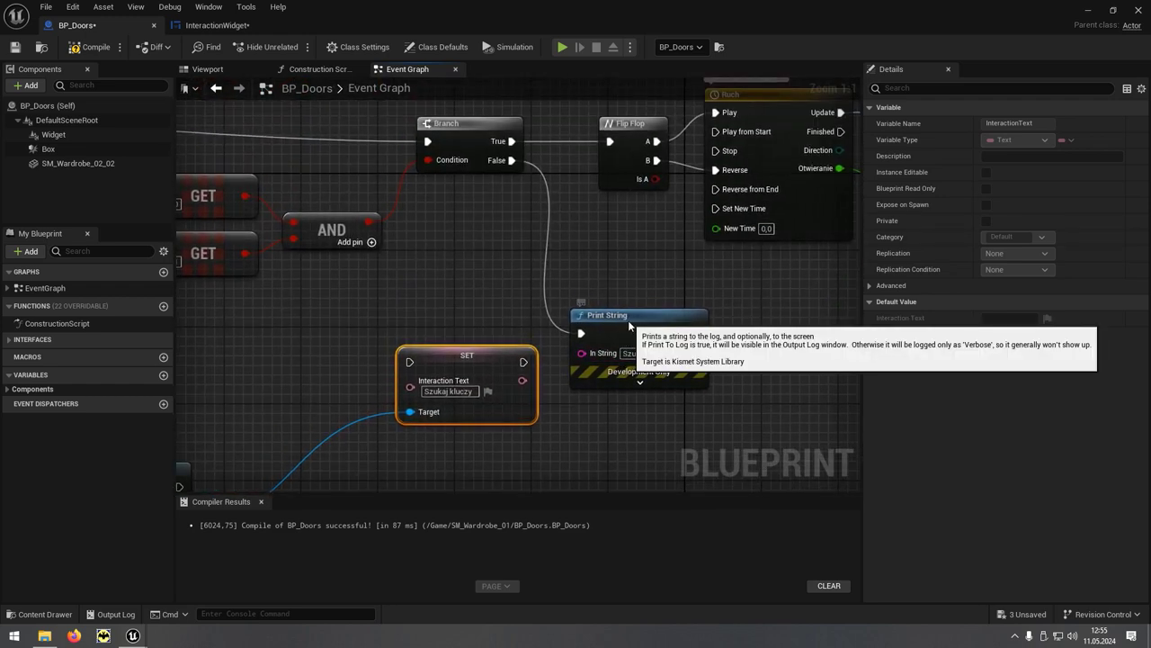
click(629, 325)
key(Delete)
drag(484, 354, 647, 316)
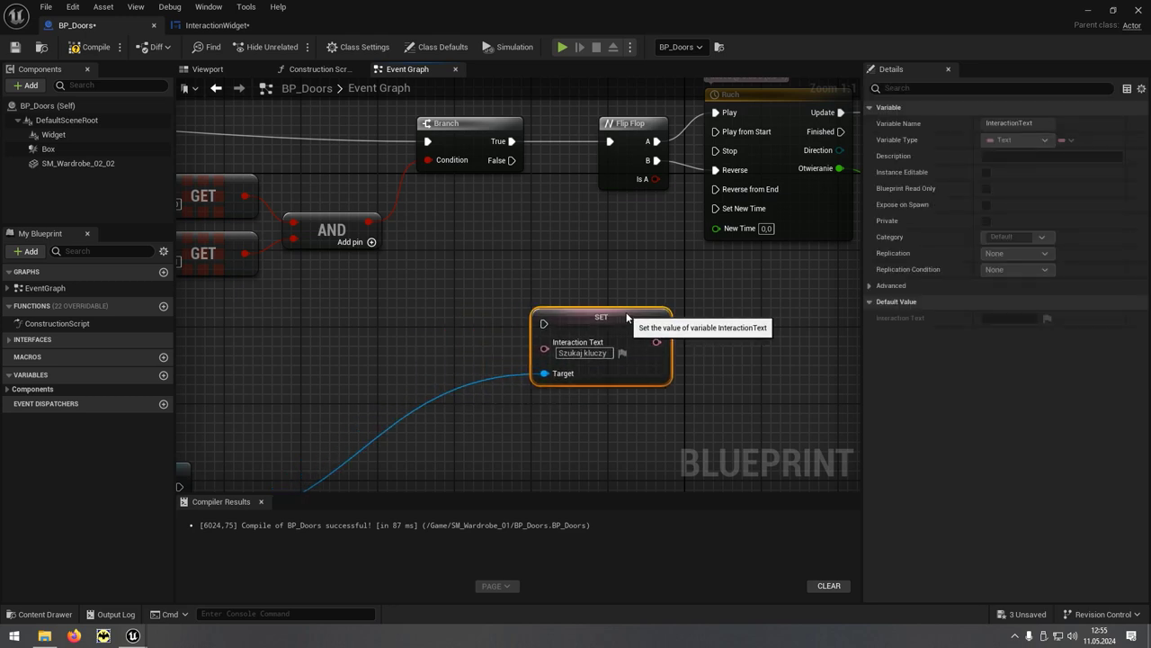
drag(573, 324, 512, 160)
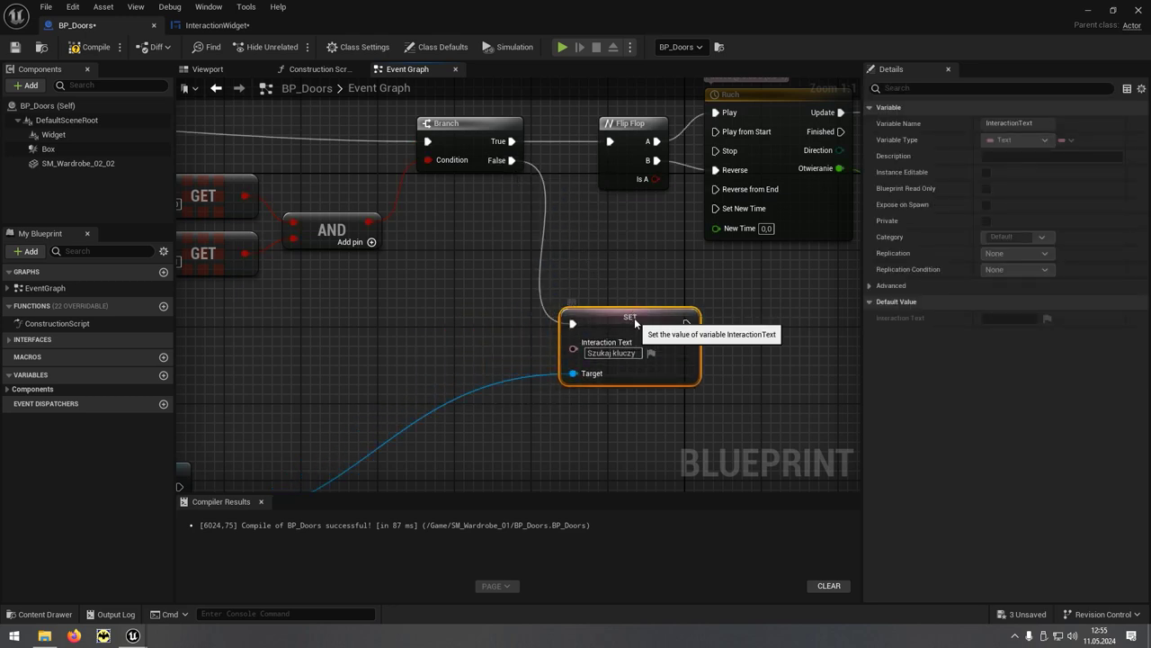
drag(632, 315, 613, 238)
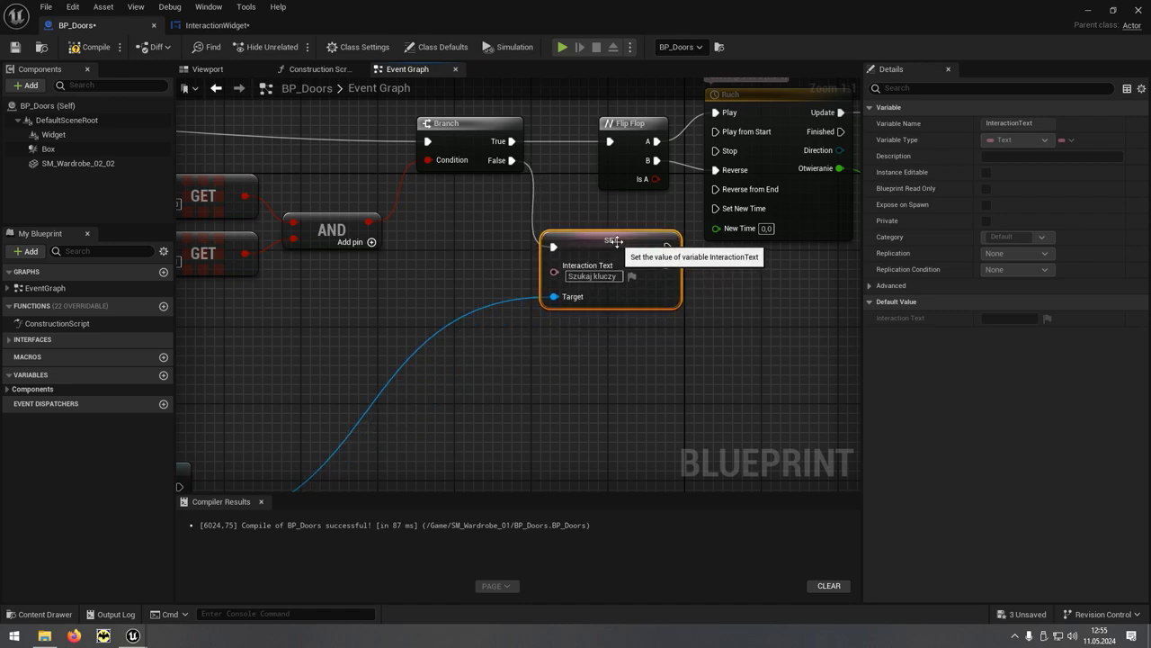
click(97, 55)
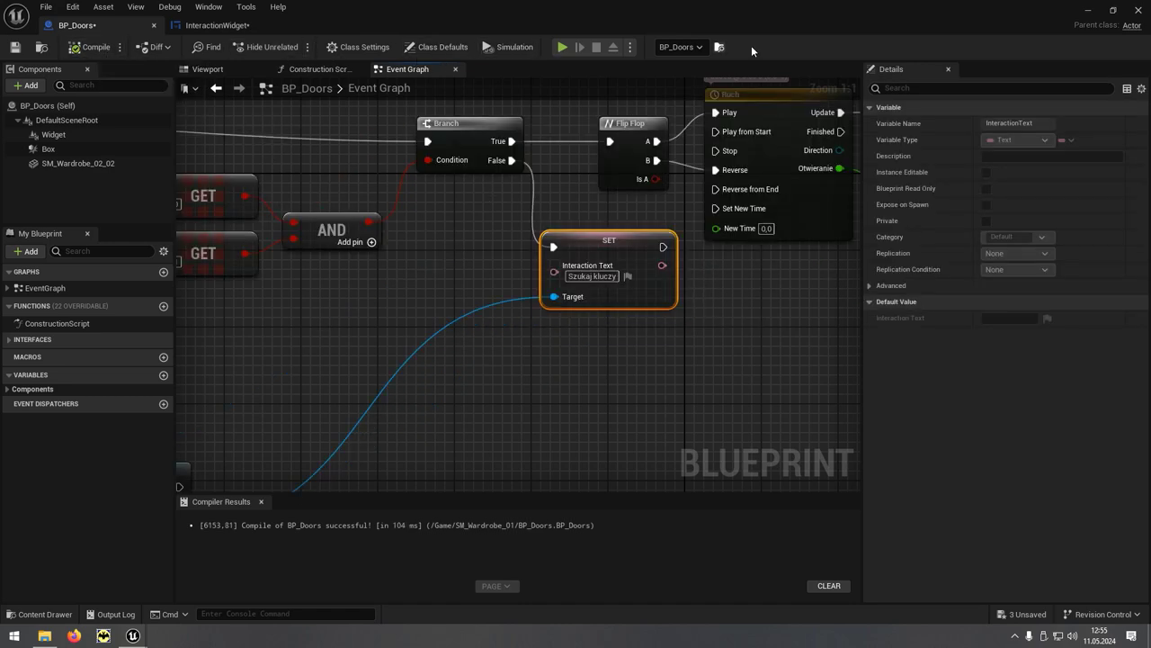
click(1089, 13)
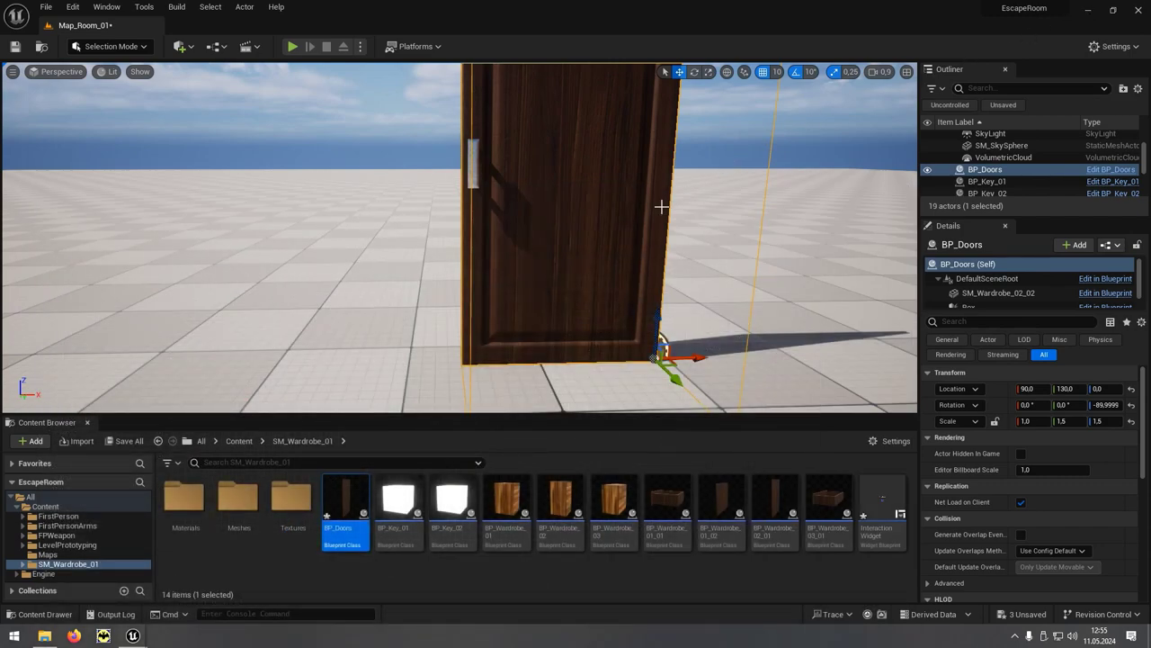
Play the level and walk to the door to see the 'Szukaj kluczy' prompt above the F icon
right_drag(661, 207, 547, 157)
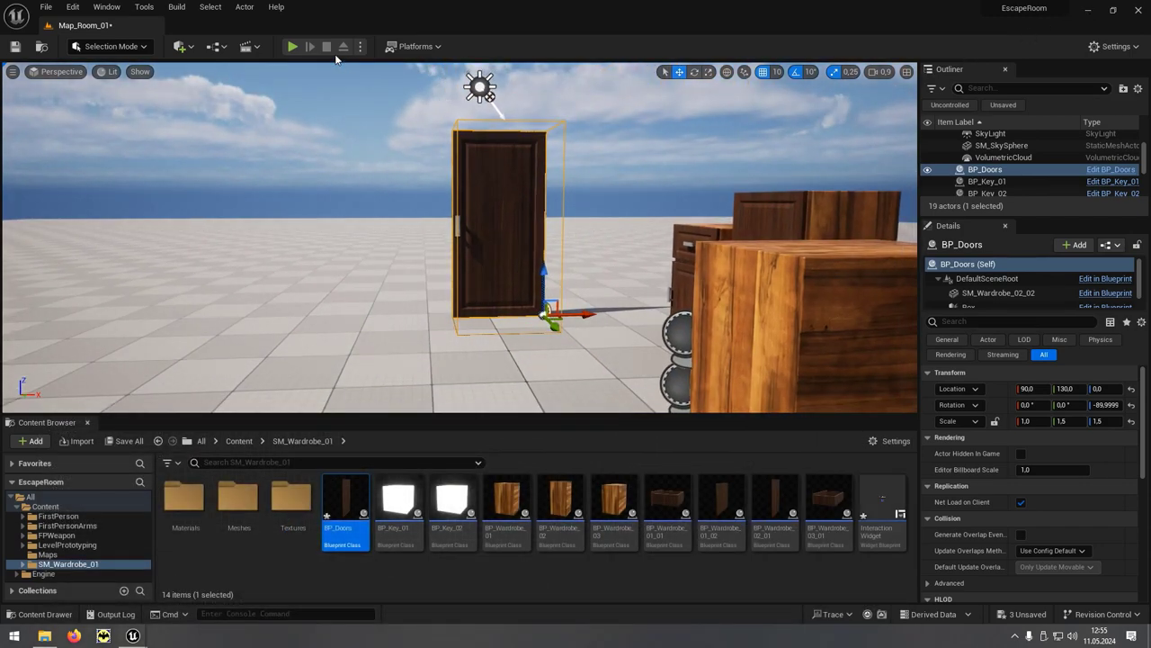
click(292, 46)
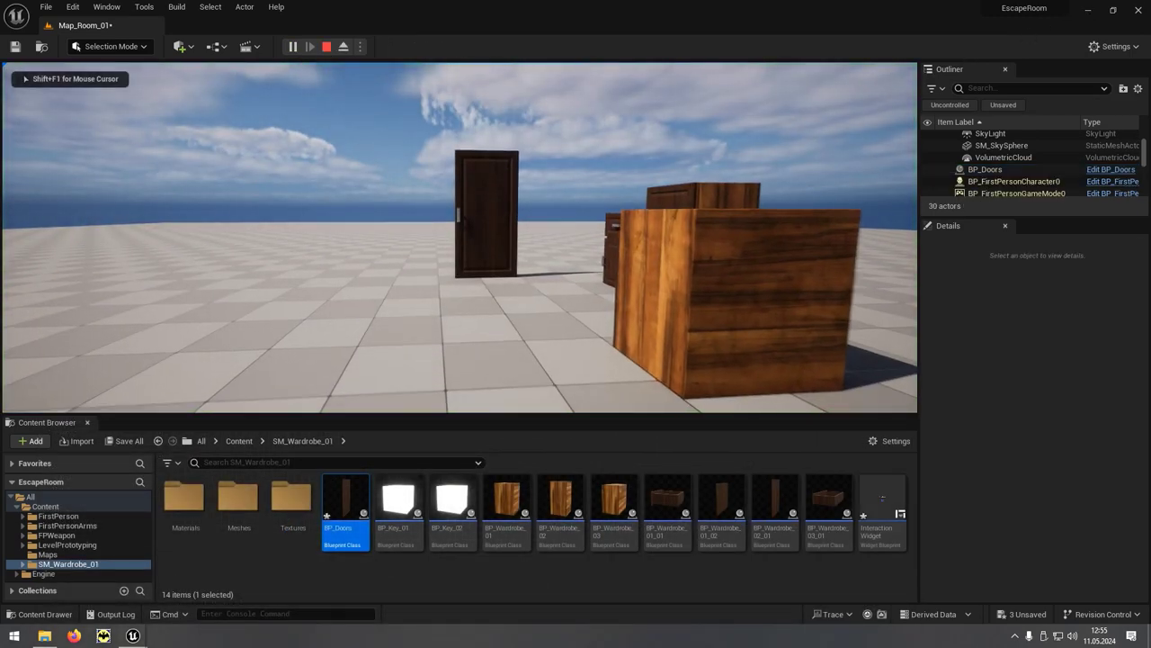
key(w)
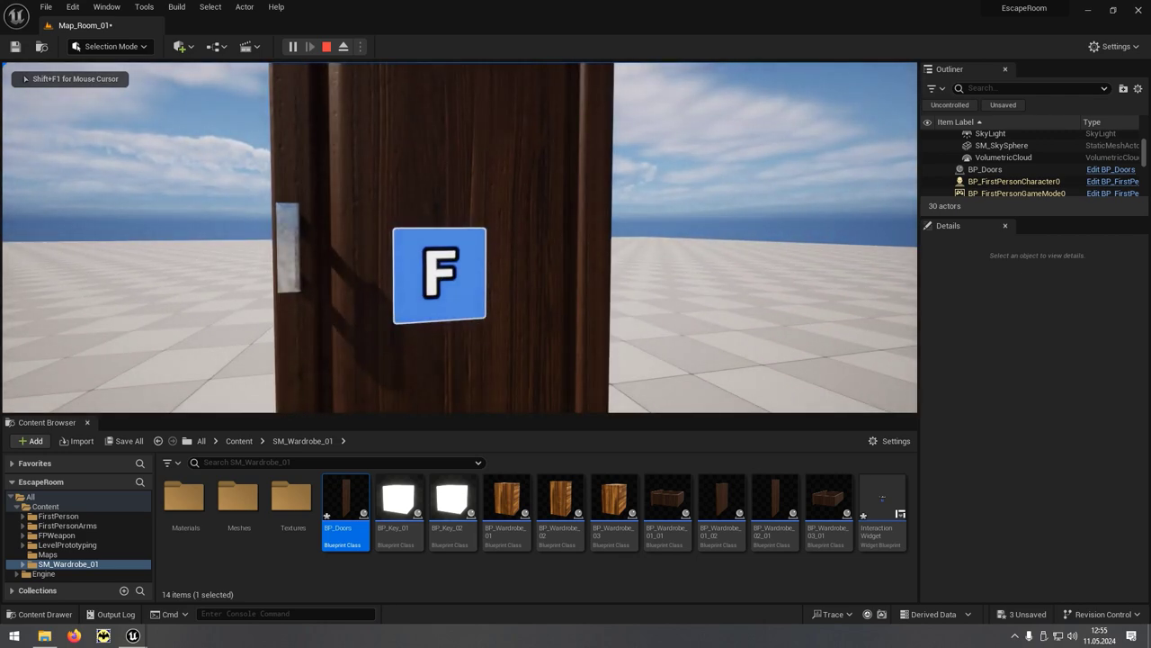
key(f)
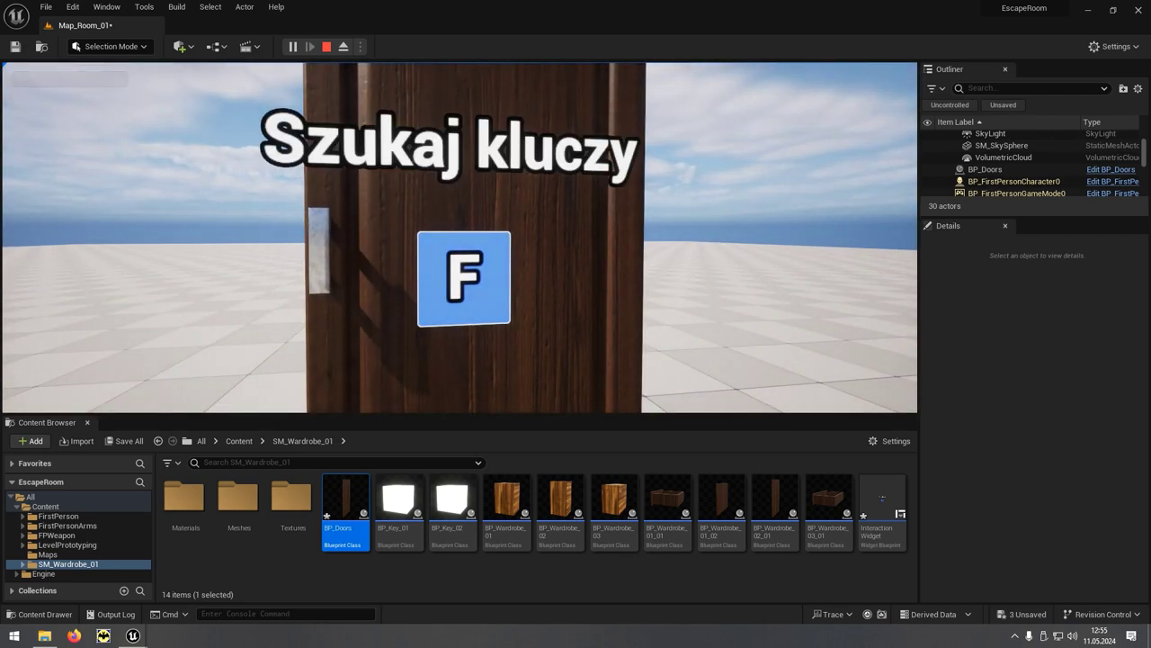
Walk past the wardrobes and cabinets, return to the door and open it with F
key(w)
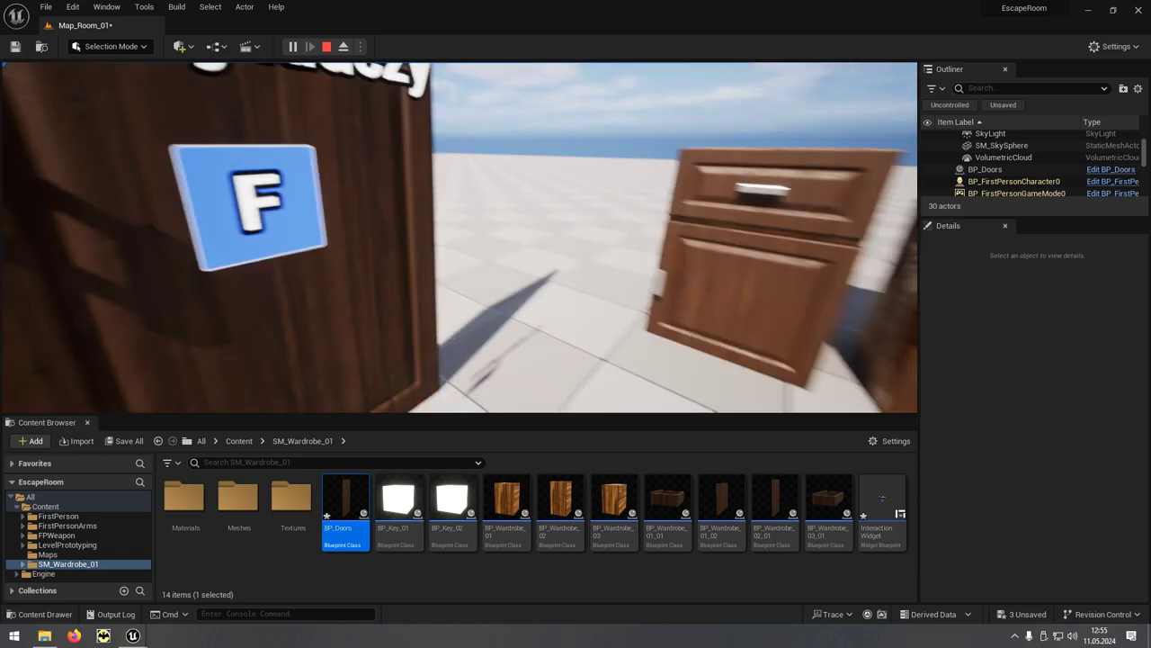
key(w)
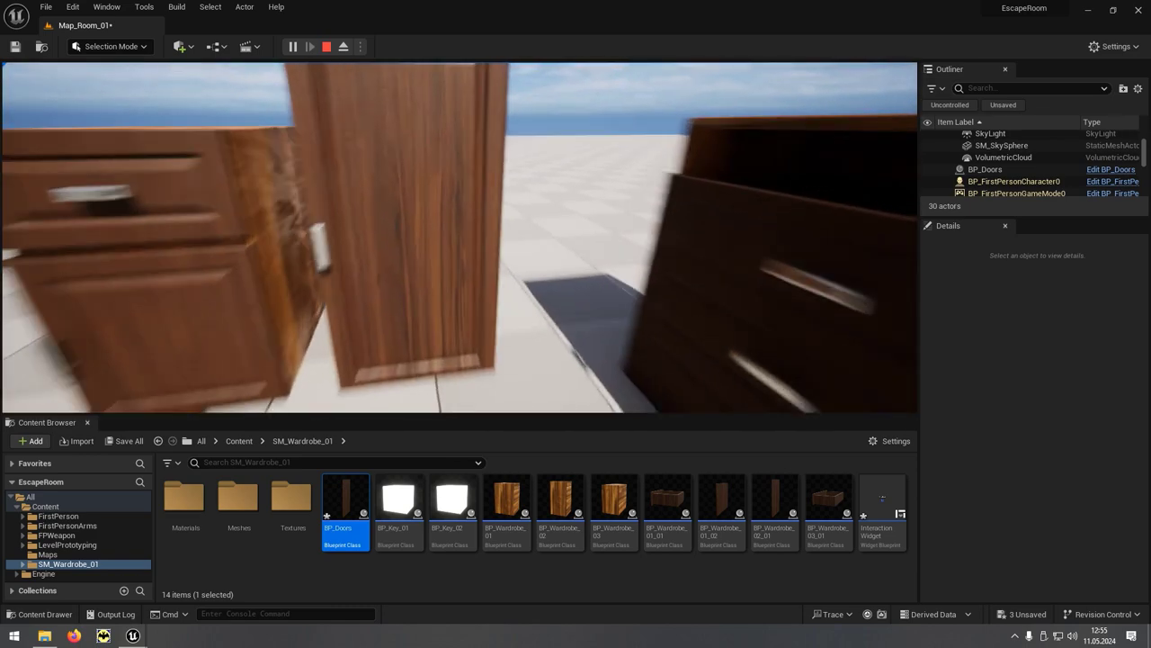
key(w)
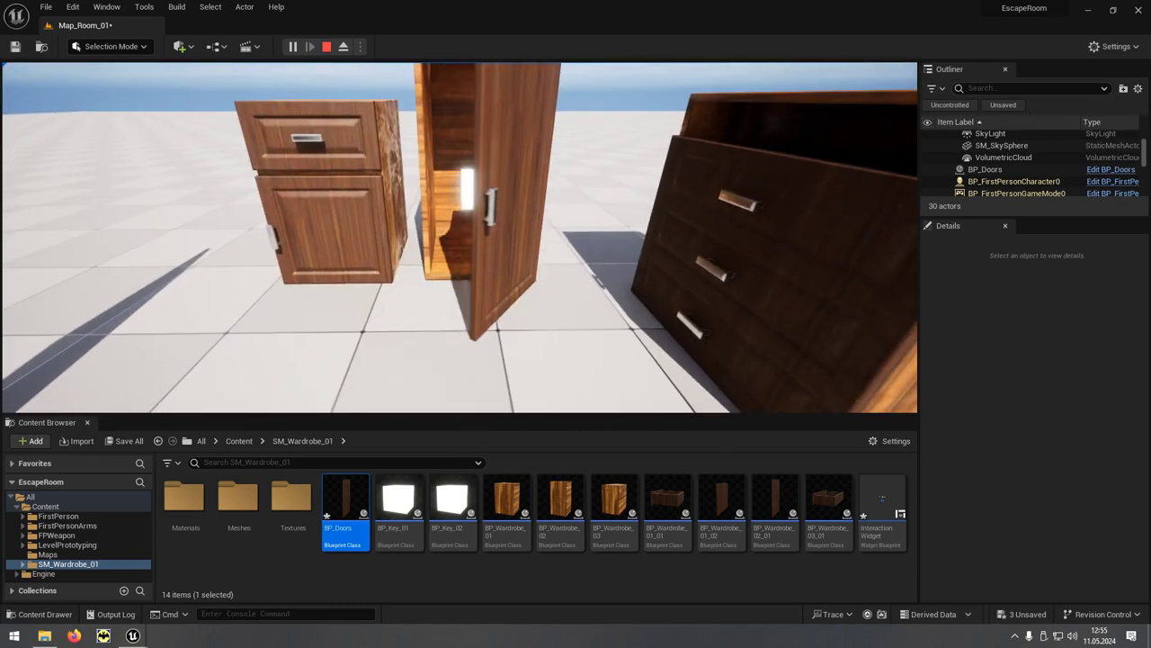
key(w)
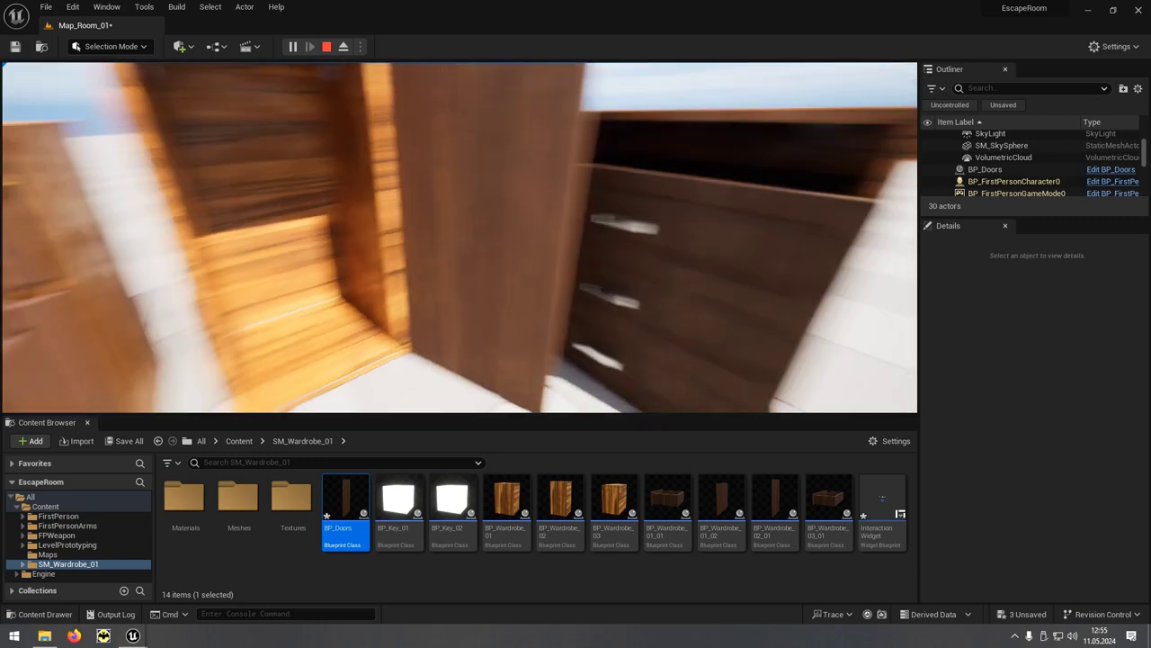
key(w)
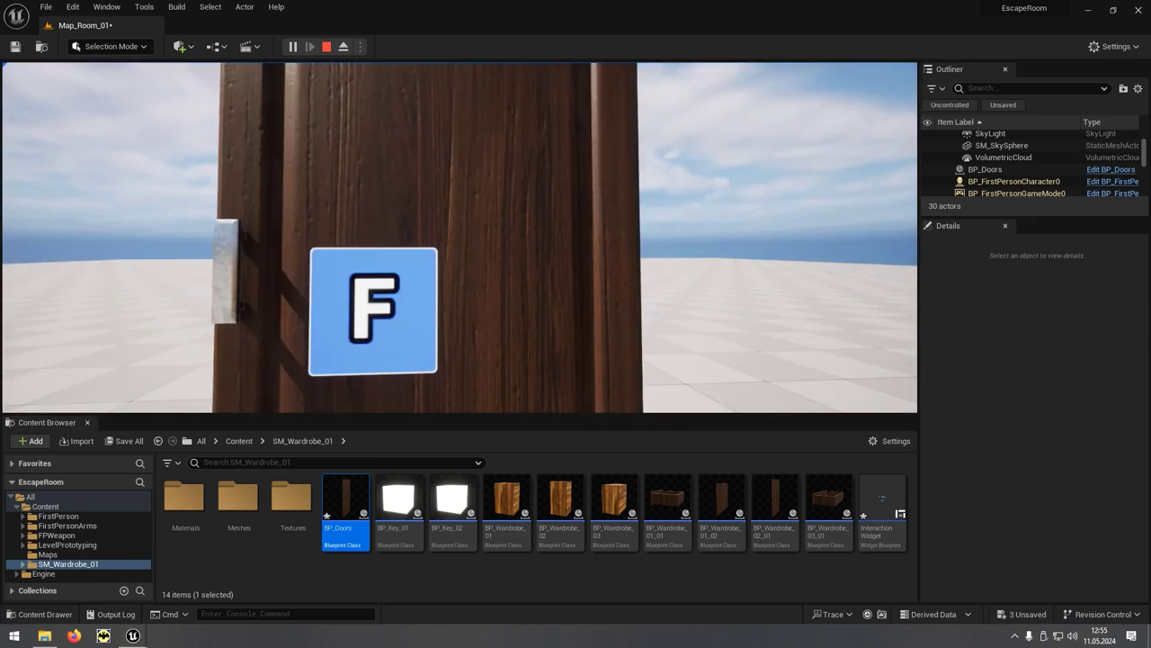
key(f)
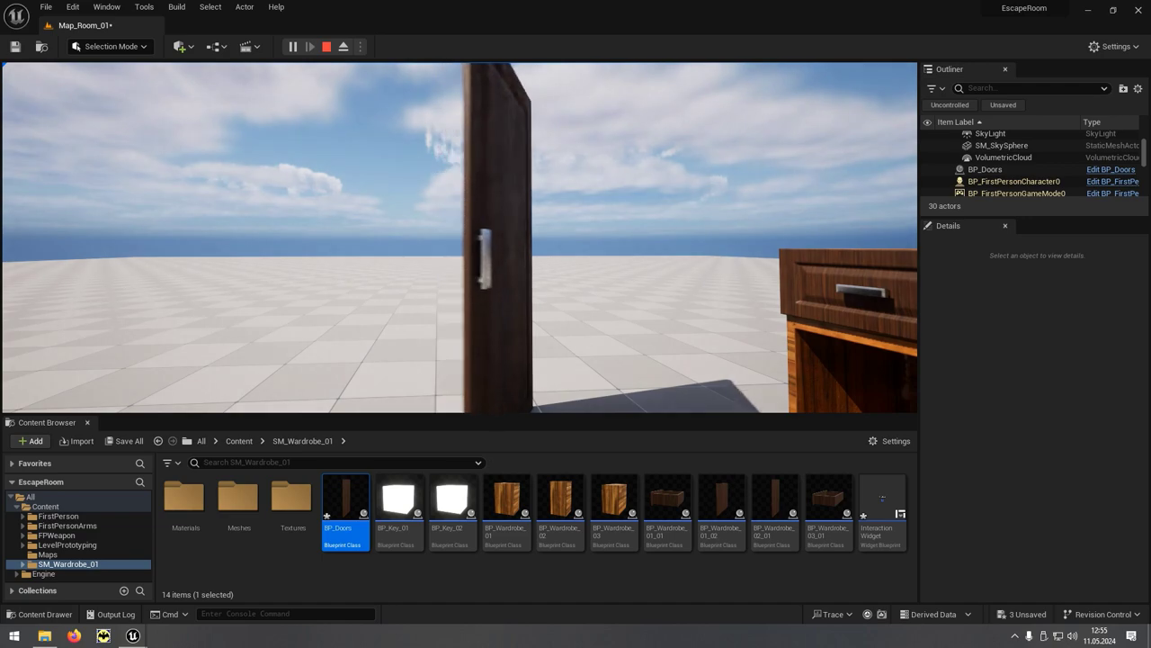
key(w)
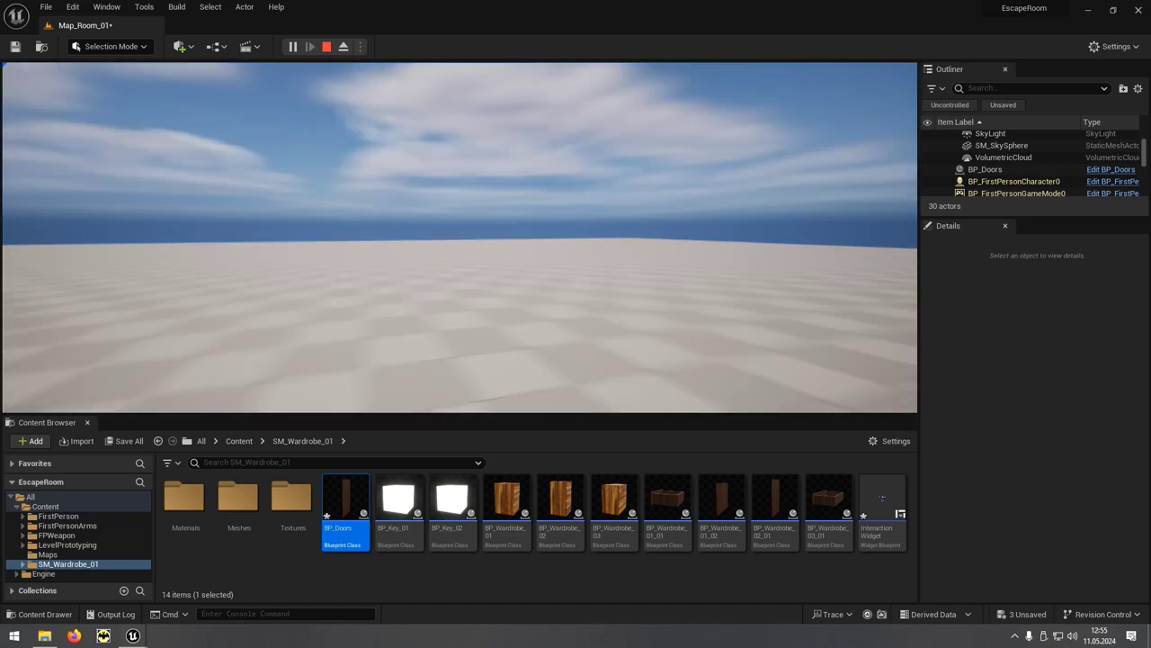